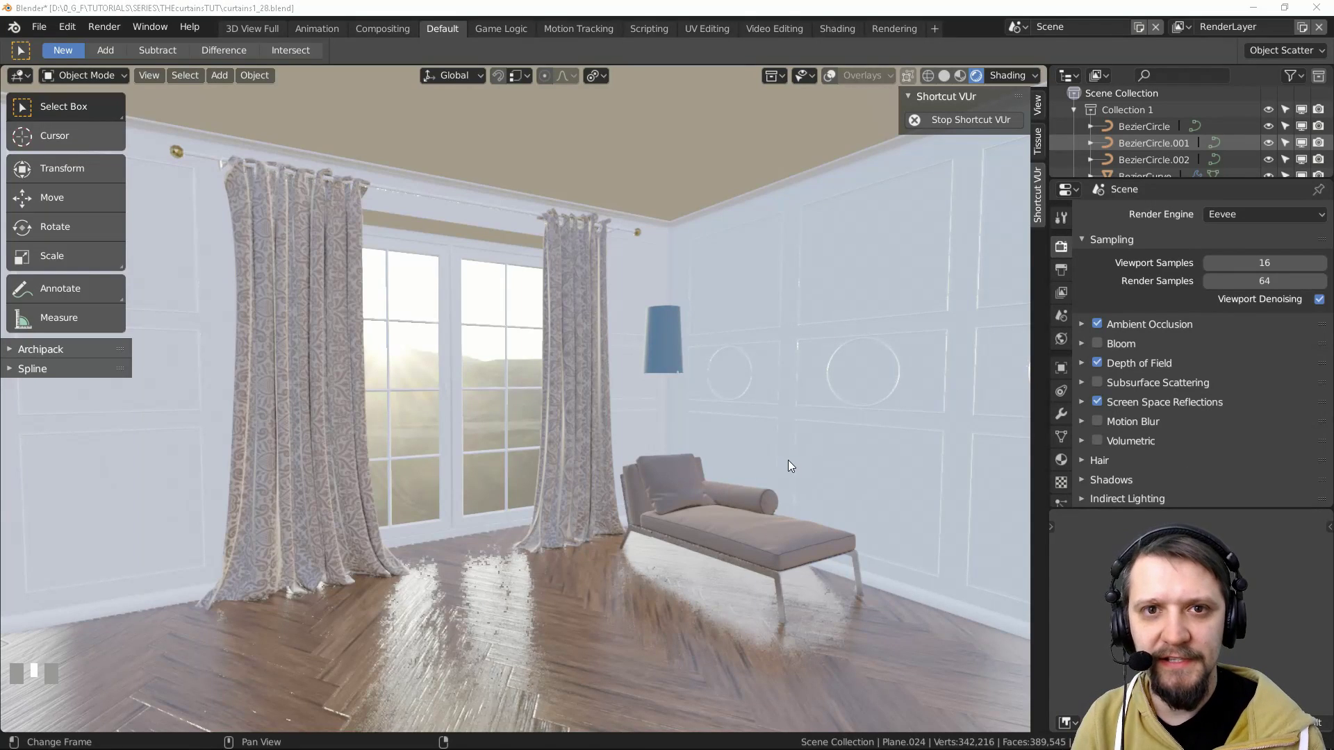
Step: Orbit the view in toward the patterned curtains and chaise beside the window
{"action": "middle_click_drag", "start_coordinate": [760, 459], "coordinate": [611, 457]}
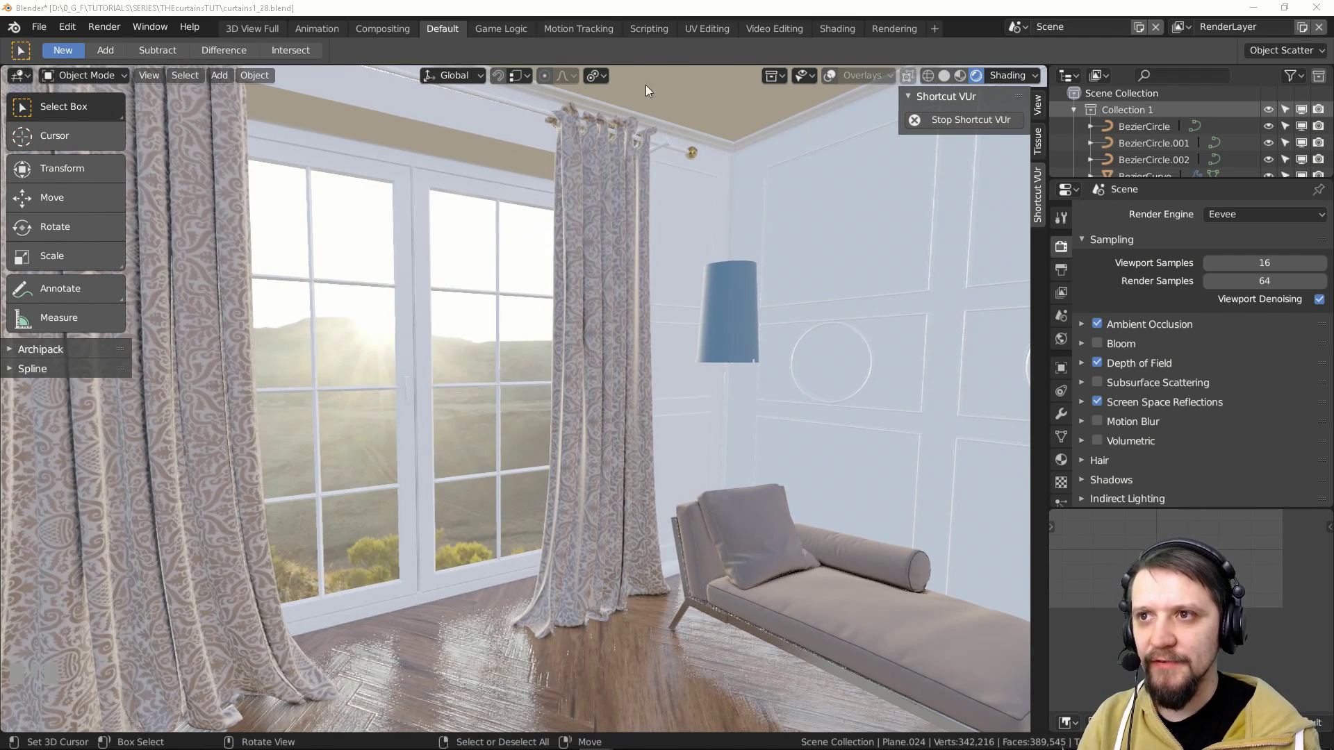
Step: Switch the render engine to Cycles using GPU Compute
{"action": "left_click", "coordinate": [1244, 214]}
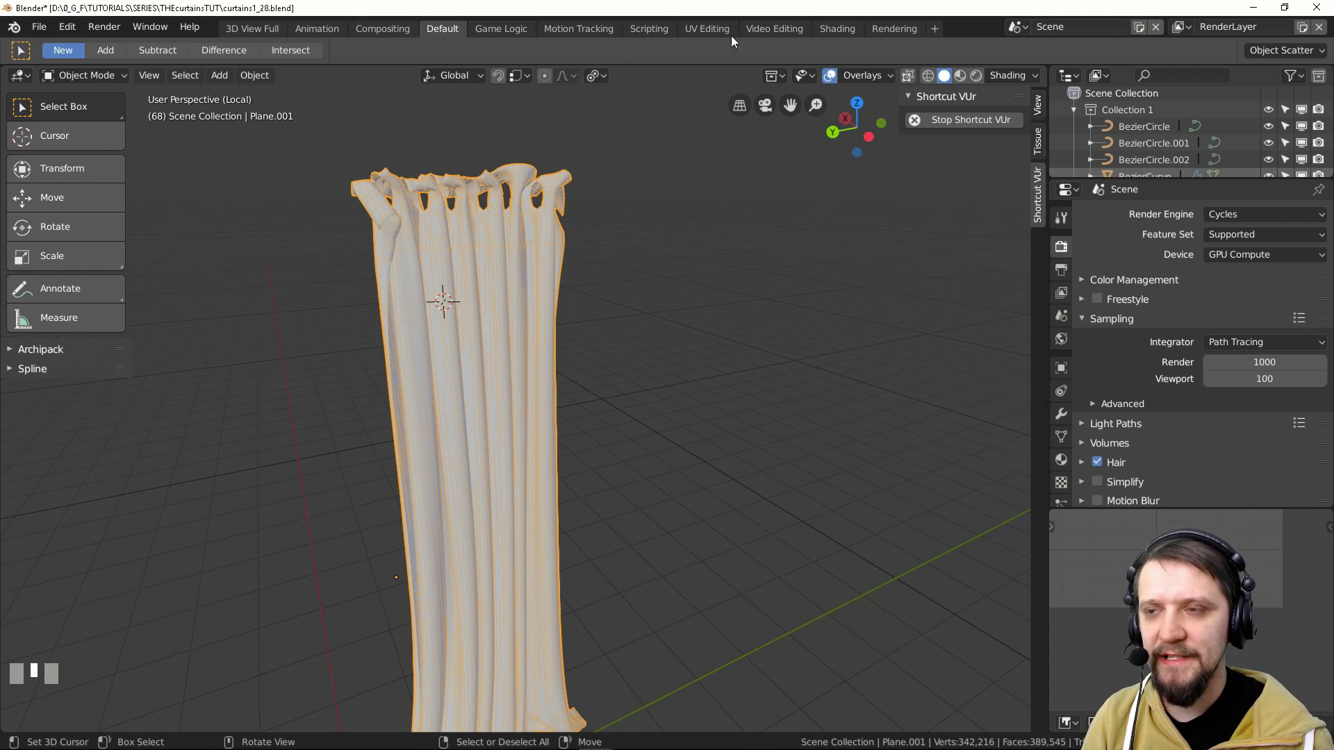
Step: Switch to the UV Editing workspace and isolate the curtain in local view
{"action": "left_click", "coordinate": [705, 29]}
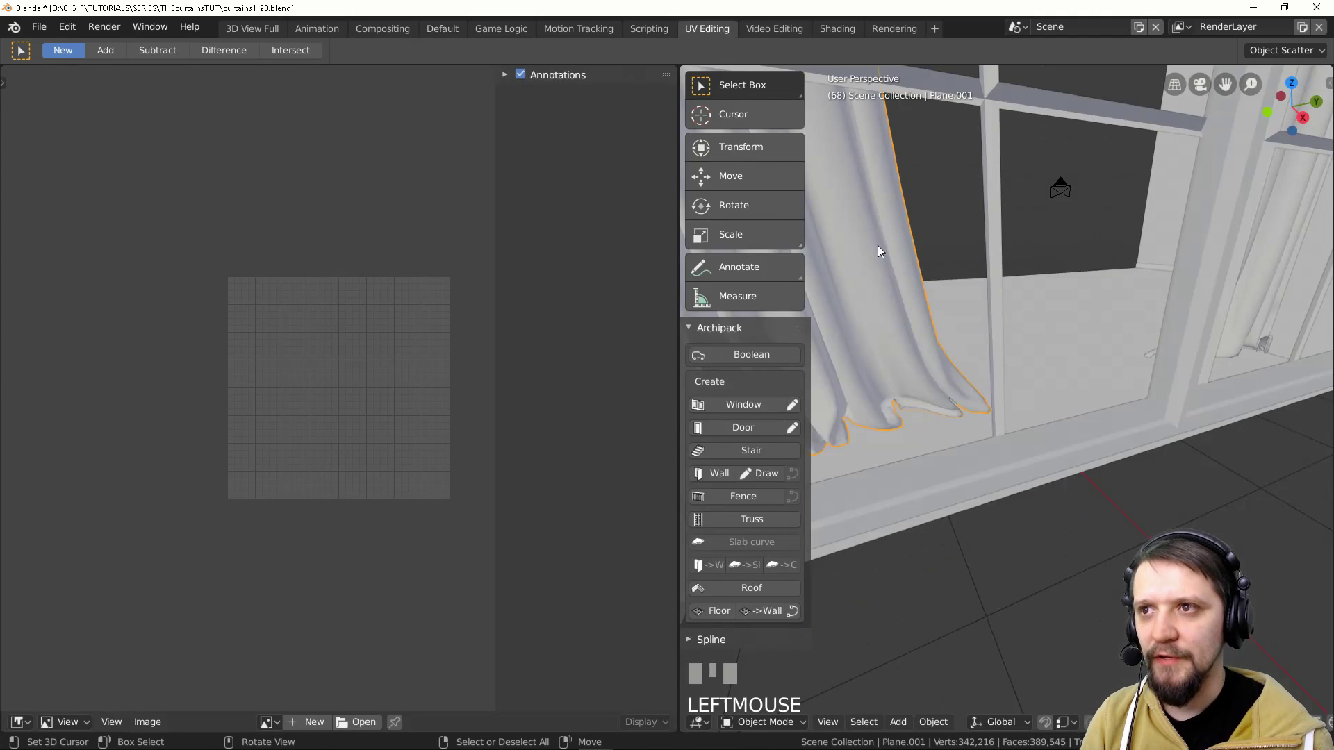
{"action": "scroll", "coordinate": [930, 356], "scroll_direction": "down", "scroll_amount": 3}
{"action": "key", "text": "KP_Divide"}
{"action": "middle_click_drag", "start_coordinate": [930, 356], "coordinate": [1053, 349]}
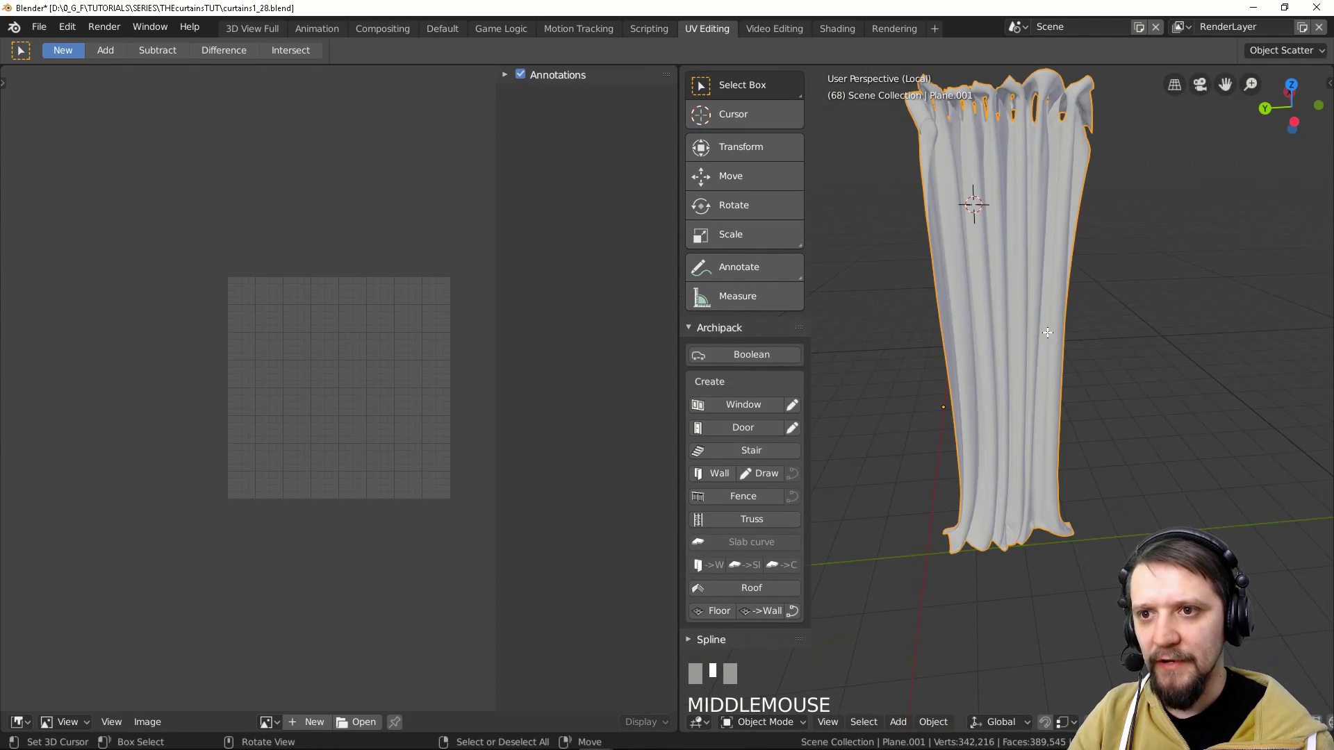
Step: Check in a UV Editor that the curtain's UVs fill the square, then return to Object Mode
{"action": "key", "text": "Tab"}
{"action": "key", "text": "a"}
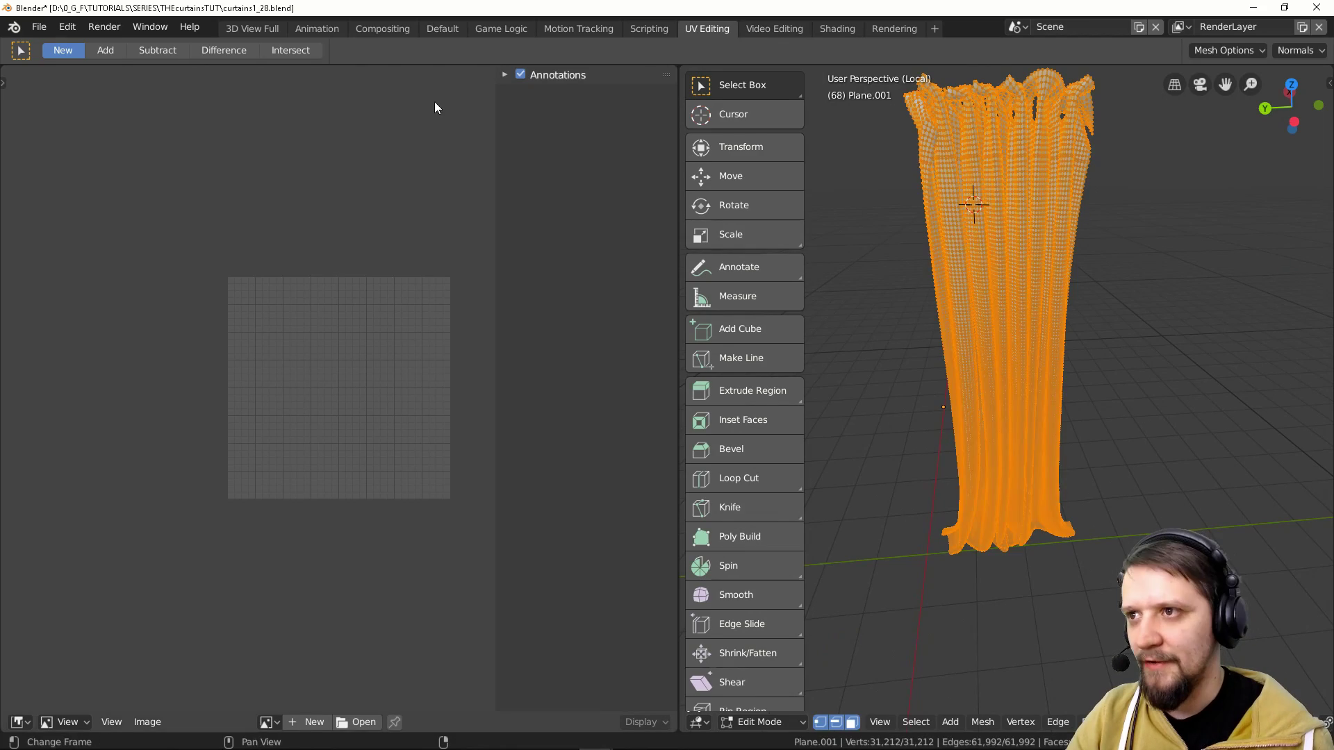
{"action": "left_click", "coordinate": [20, 722]}
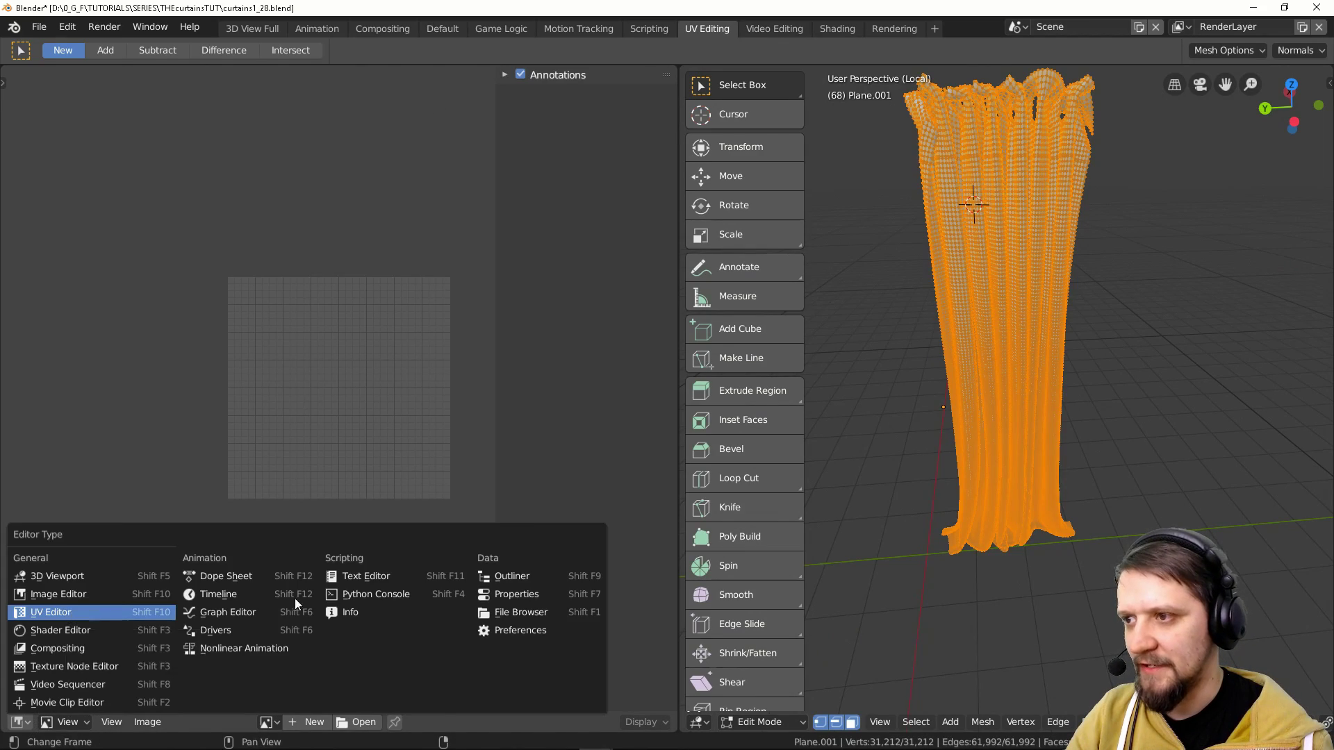
{"action": "left_click", "coordinate": [88, 615]}
{"action": "scroll", "coordinate": [283, 385], "scroll_direction": "up", "scroll_amount": 1}
{"action": "scroll", "coordinate": [284, 385], "scroll_direction": "up", "scroll_amount": 1}
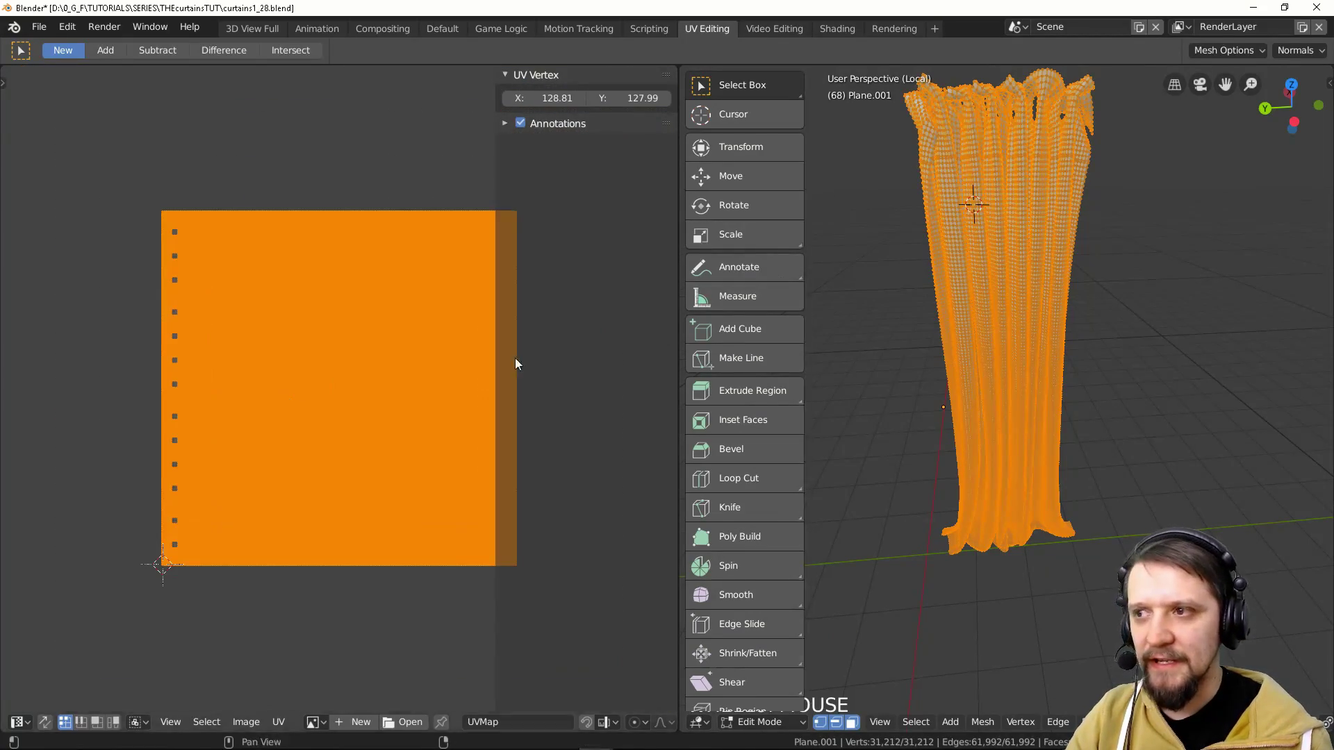
{"action": "scroll", "coordinate": [350, 344], "scroll_direction": "up", "scroll_amount": 2}
{"action": "scroll", "coordinate": [350, 344], "scroll_direction": "down", "scroll_amount": 2}
{"action": "scroll", "coordinate": [166, 218], "scroll_direction": "down", "scroll_amount": 1}
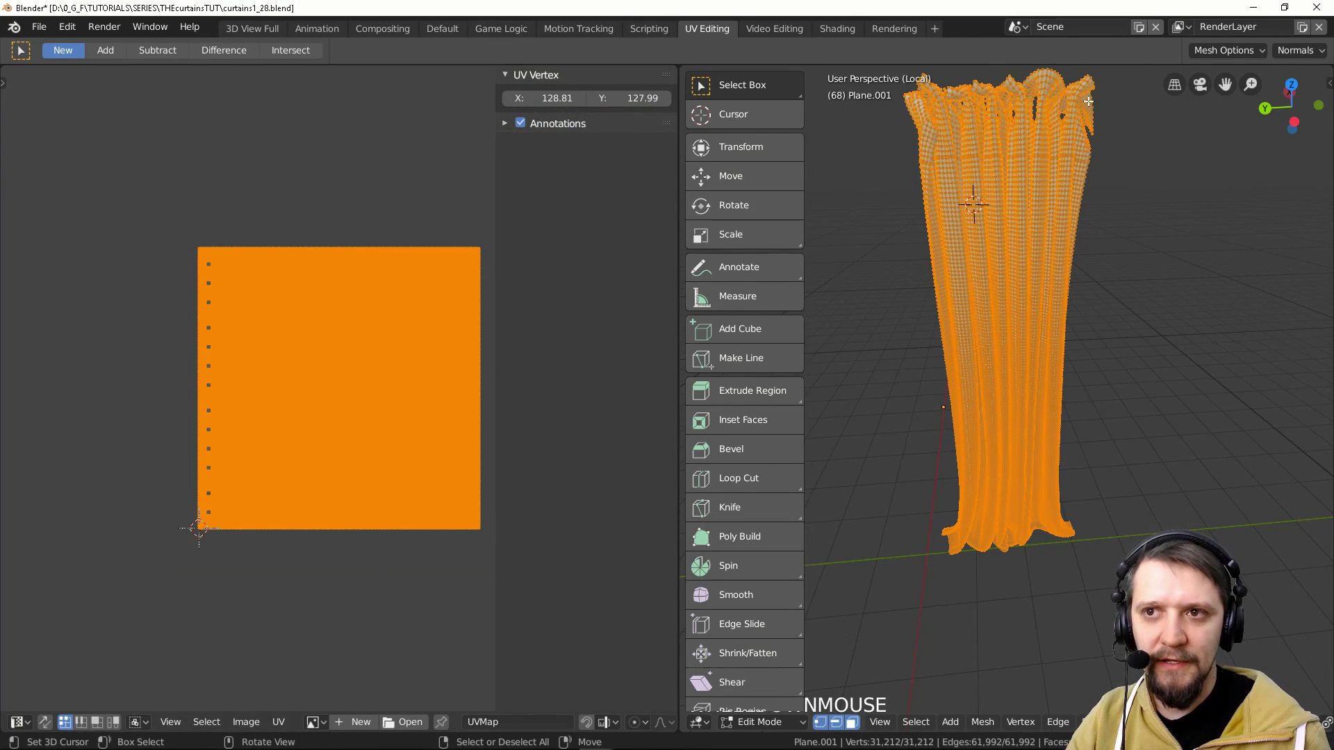
{"action": "key", "text": "Tab"}
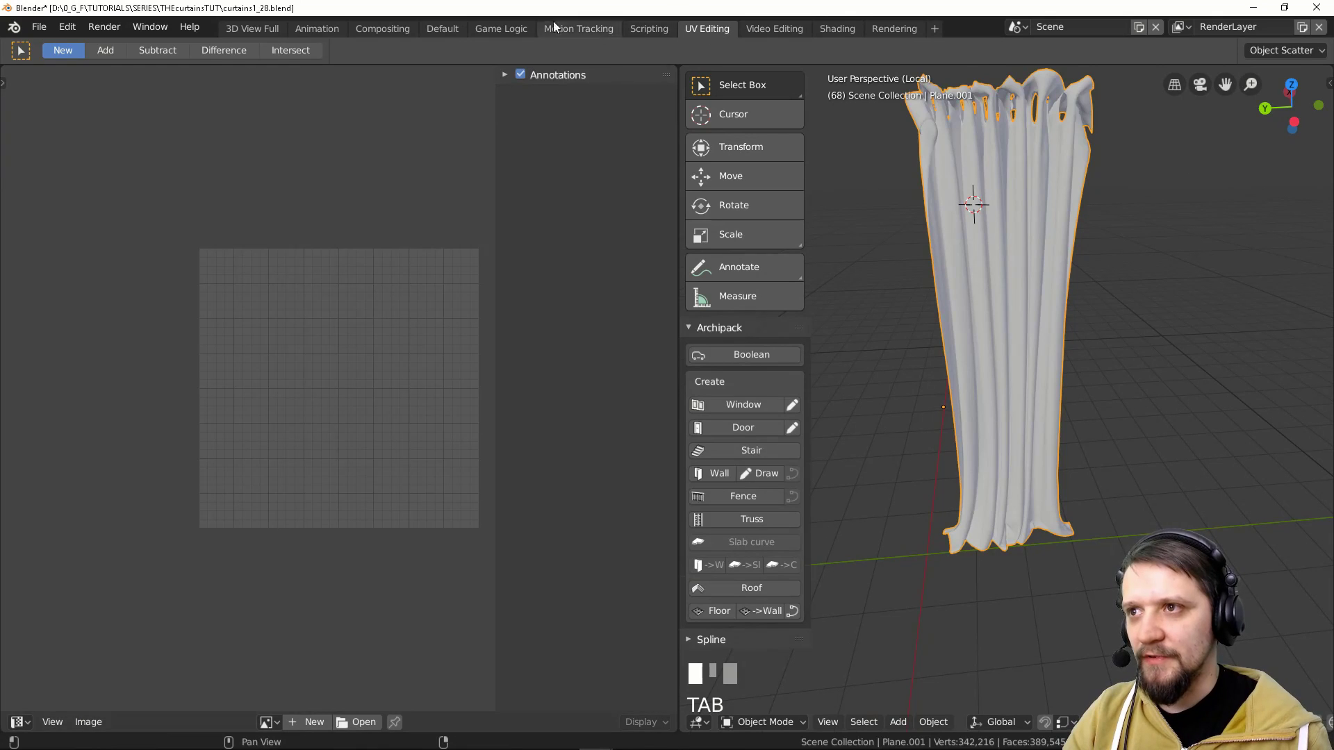
Step: Review Material.001's node tree: a Mix Shader of Principled and Translucent BSDF at 0.200
{"action": "left_click", "coordinate": [836, 28]}
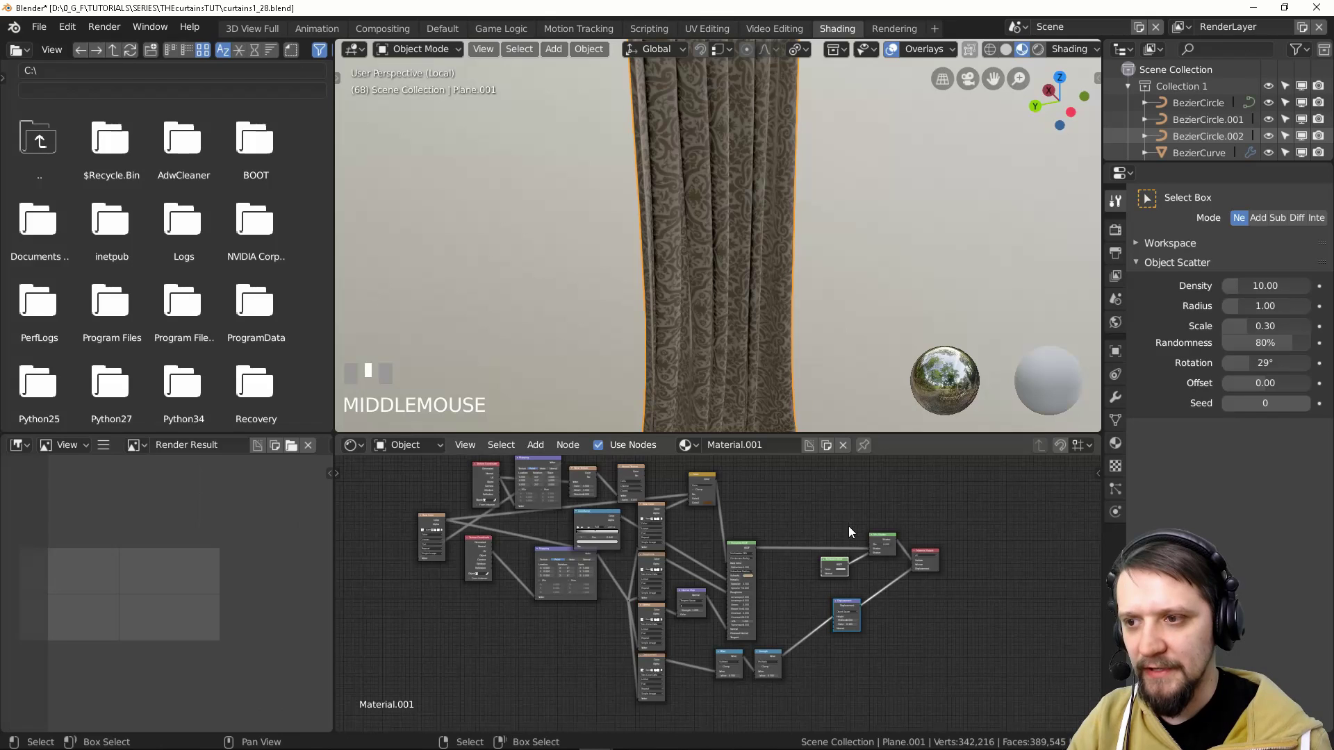
{"action": "mouse_move", "coordinate": [604, 535]}
{"action": "middle_mouse_down"}
{"action": "mouse_move", "coordinate": [681, 648]}
{"action": "mouse_move", "coordinate": [751, 594]}
{"action": "middle_mouse_up"}
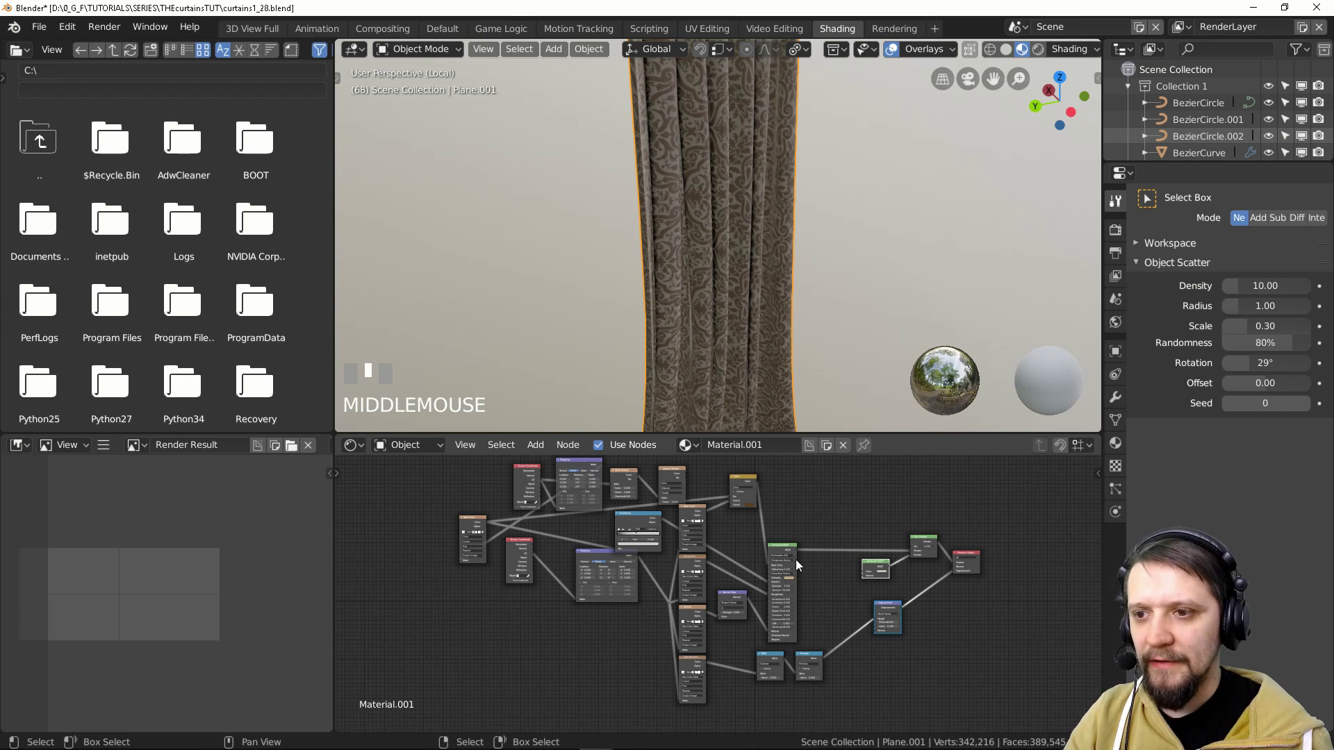
{"action": "middle_click_drag", "start_coordinate": [996, 578], "coordinate": [965, 567]}
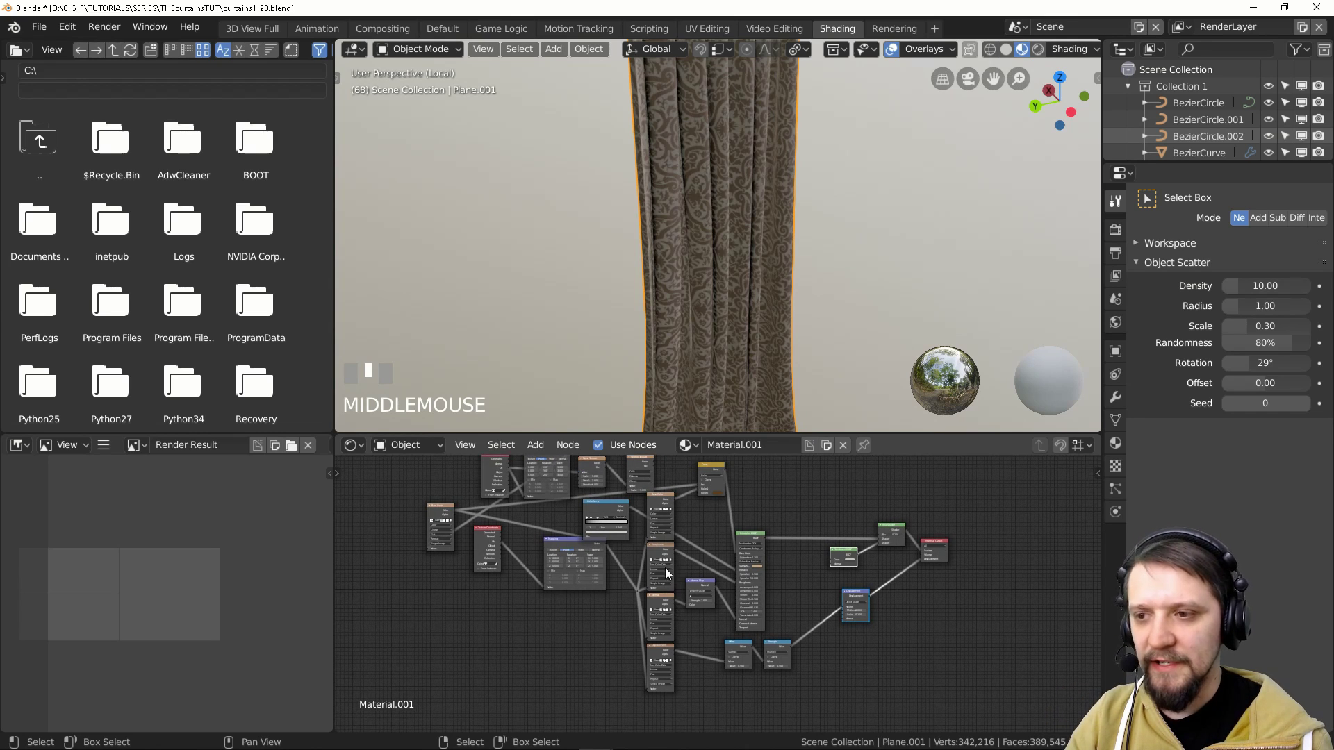
{"action": "middle_click_drag", "start_coordinate": [827, 515], "coordinate": [833, 543]}
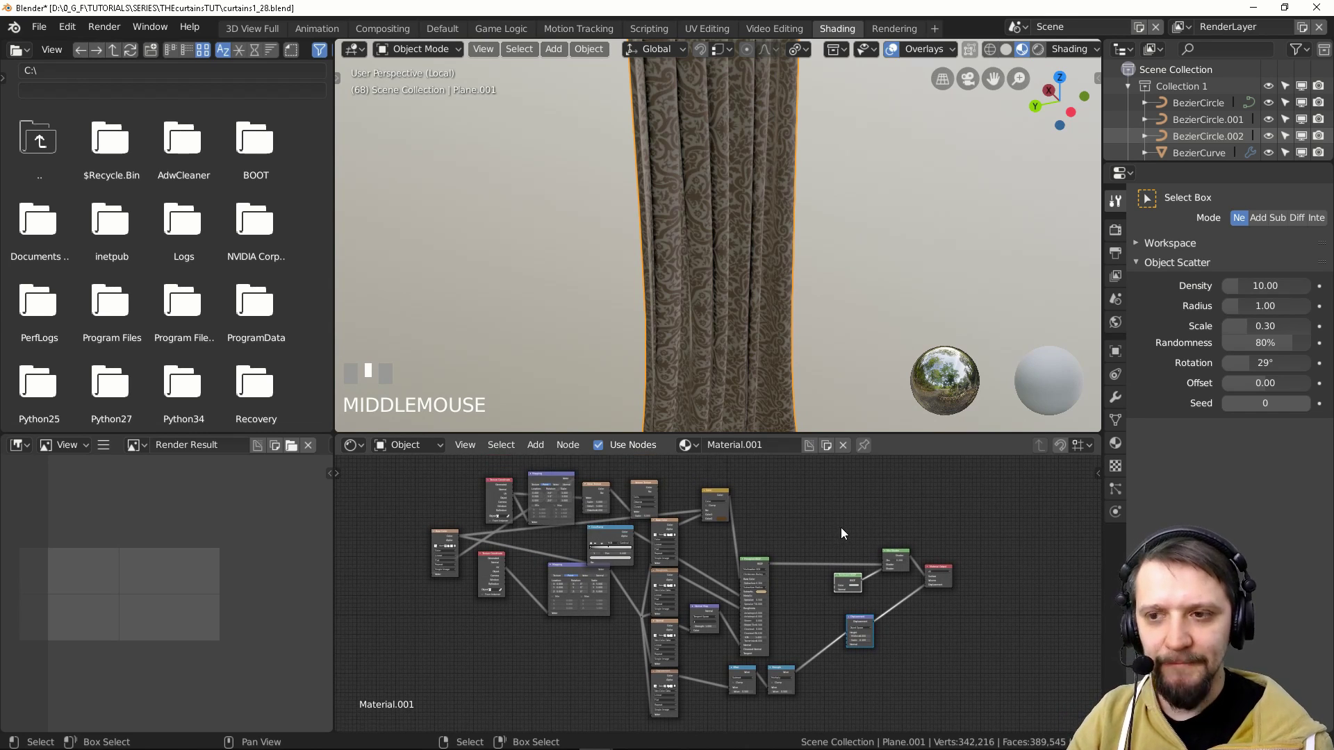
{"action": "scroll", "coordinate": [769, 594], "scroll_direction": "up", "scroll_amount": 2}
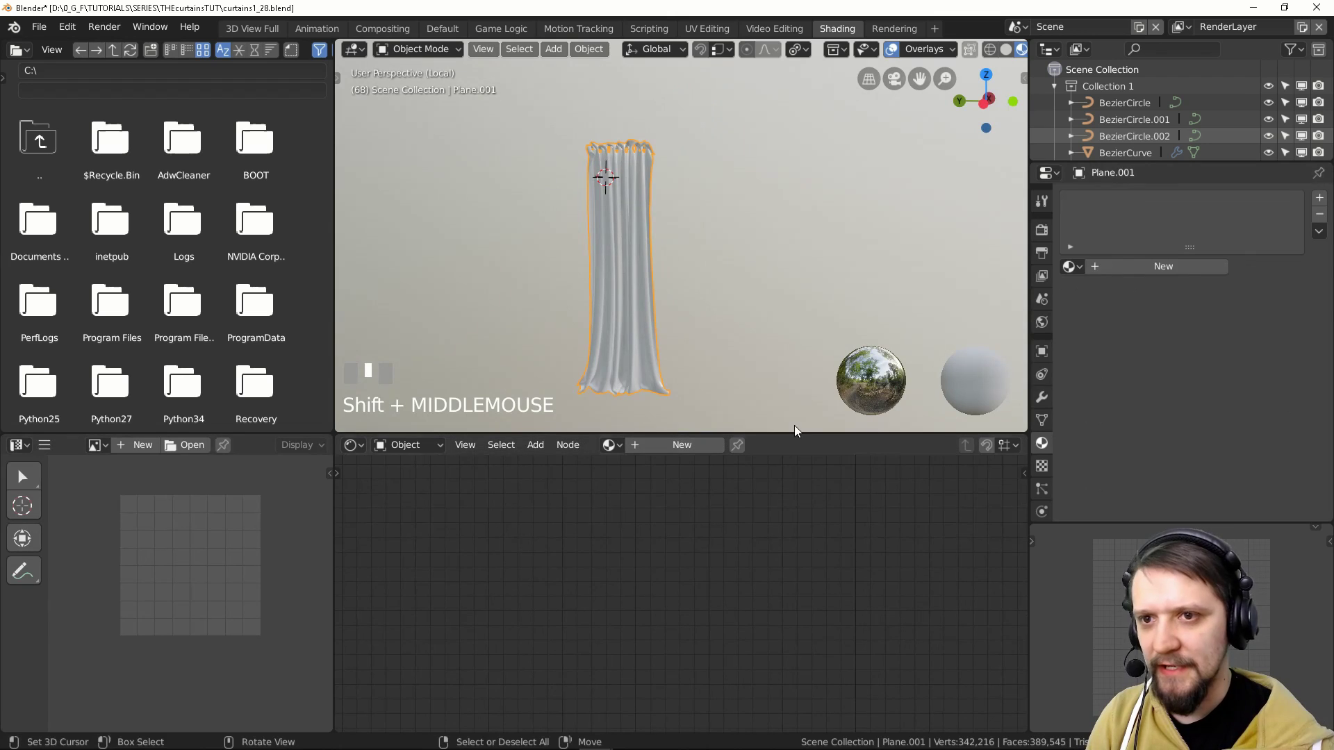
Step: Create Material.003 for the curtain and arrange its Principled BSDF and Material Output nodes
{"action": "left_click", "coordinate": [1163, 266]}
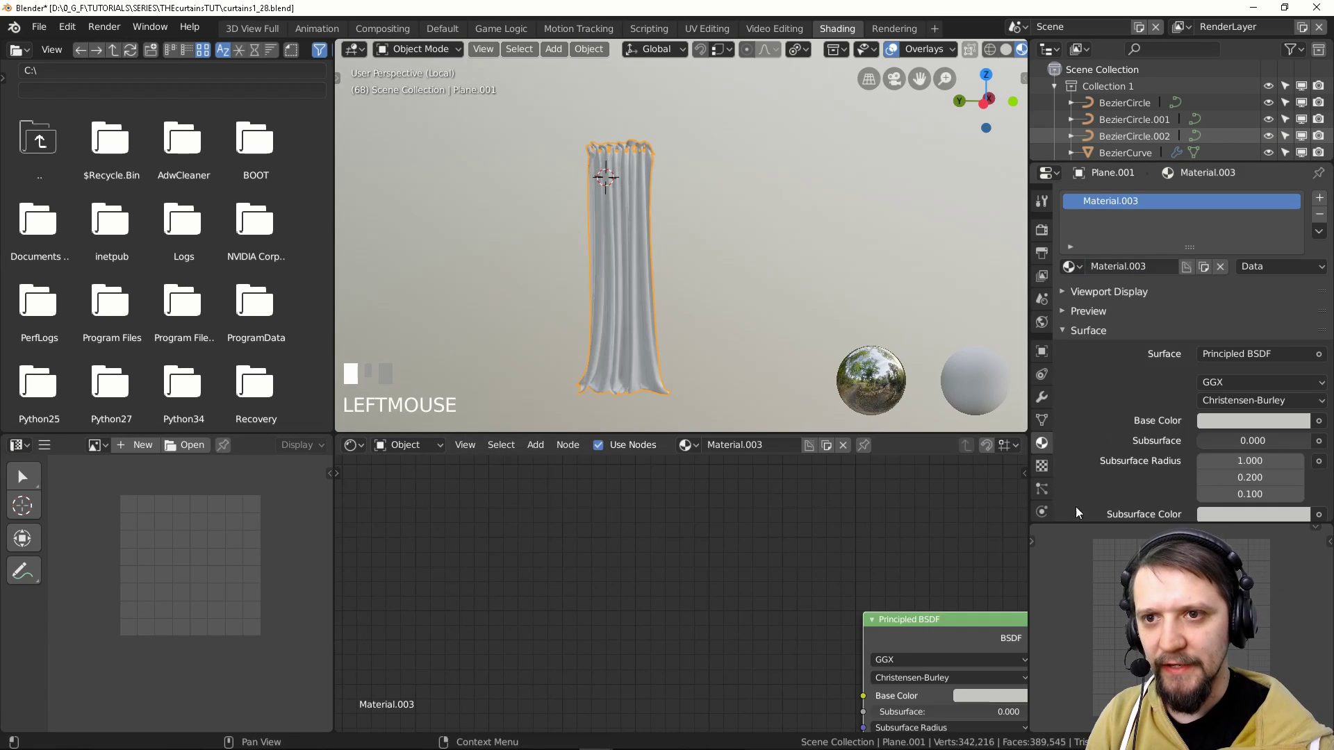
{"action": "middle_click_drag", "start_coordinate": [899, 569], "coordinate": [709, 484]}
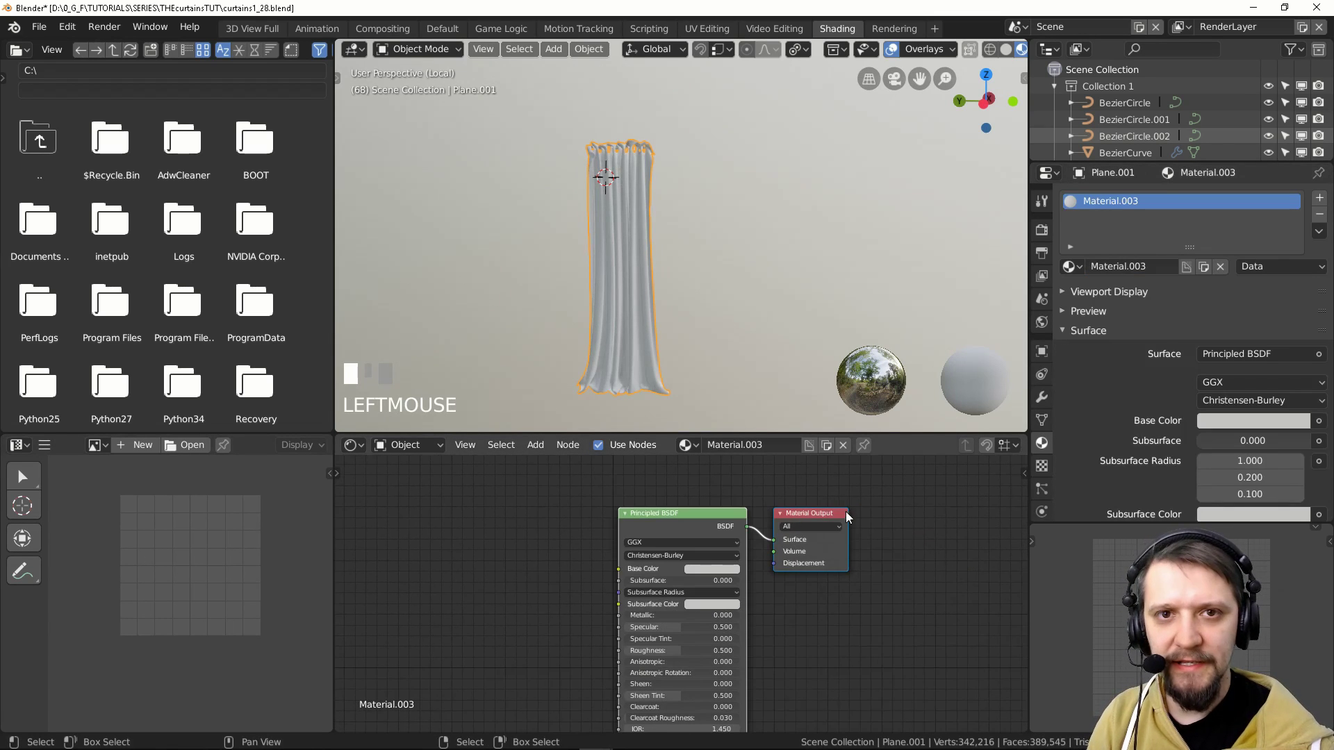
{"action": "middle_click_drag", "start_coordinate": [867, 629], "coordinate": [864, 590]}
{"action": "left_click_drag", "start_coordinate": [813, 477], "coordinate": [905, 555]}
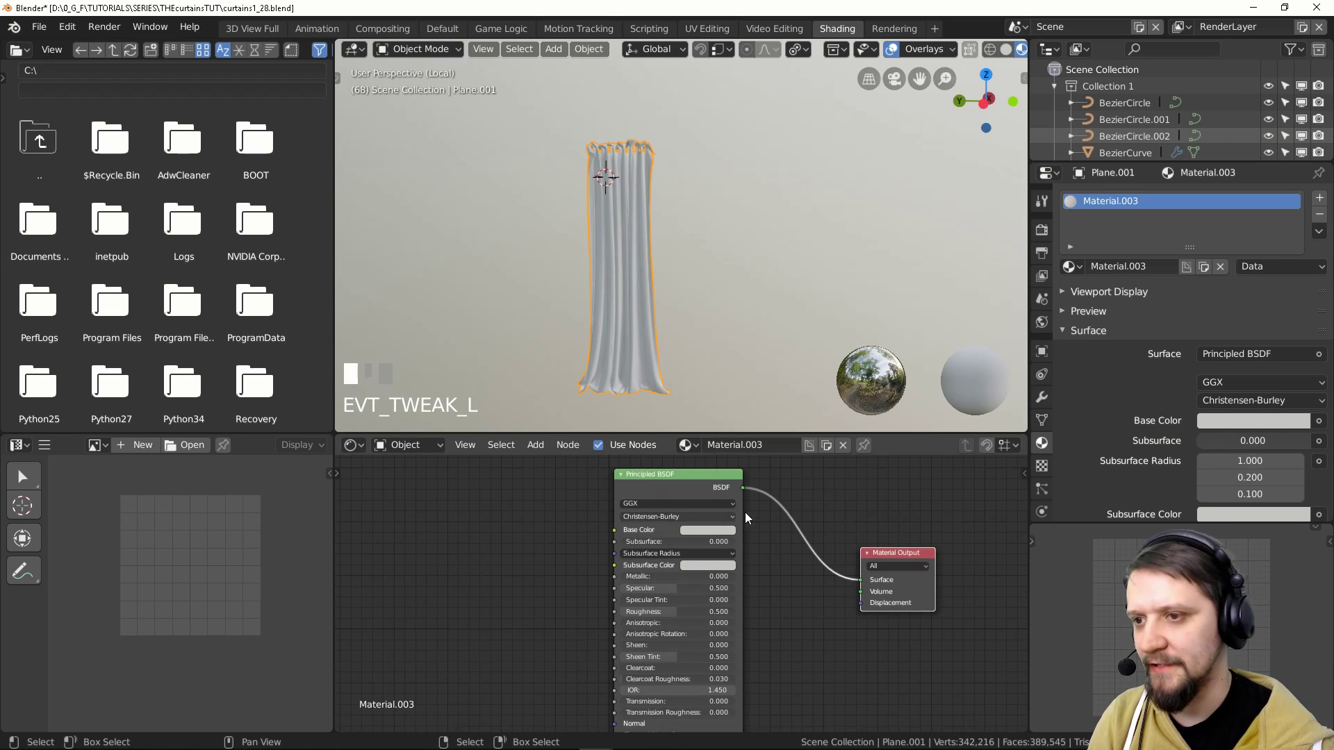
{"action": "scroll", "coordinate": [757, 535], "scroll_direction": "down", "scroll_amount": 3}
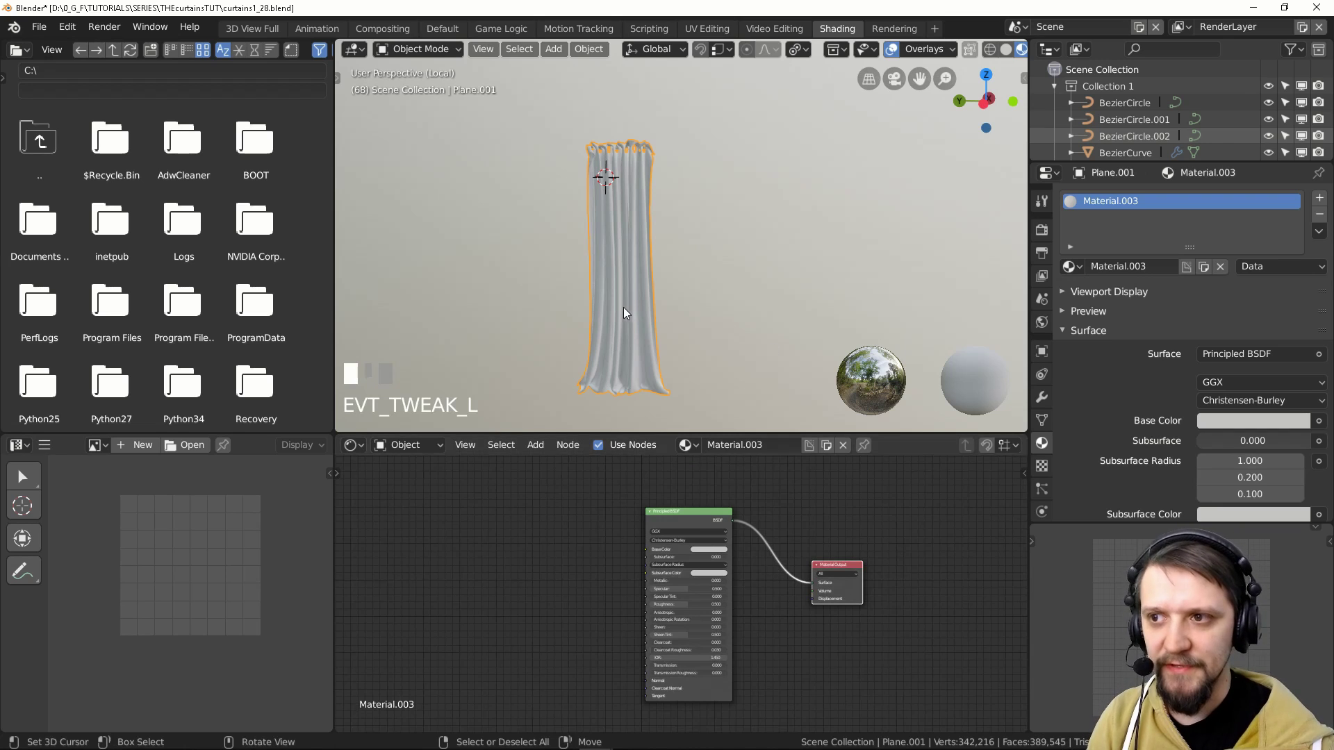
{"action": "middle_click_drag", "start_coordinate": [709, 504], "coordinate": [750, 492]}
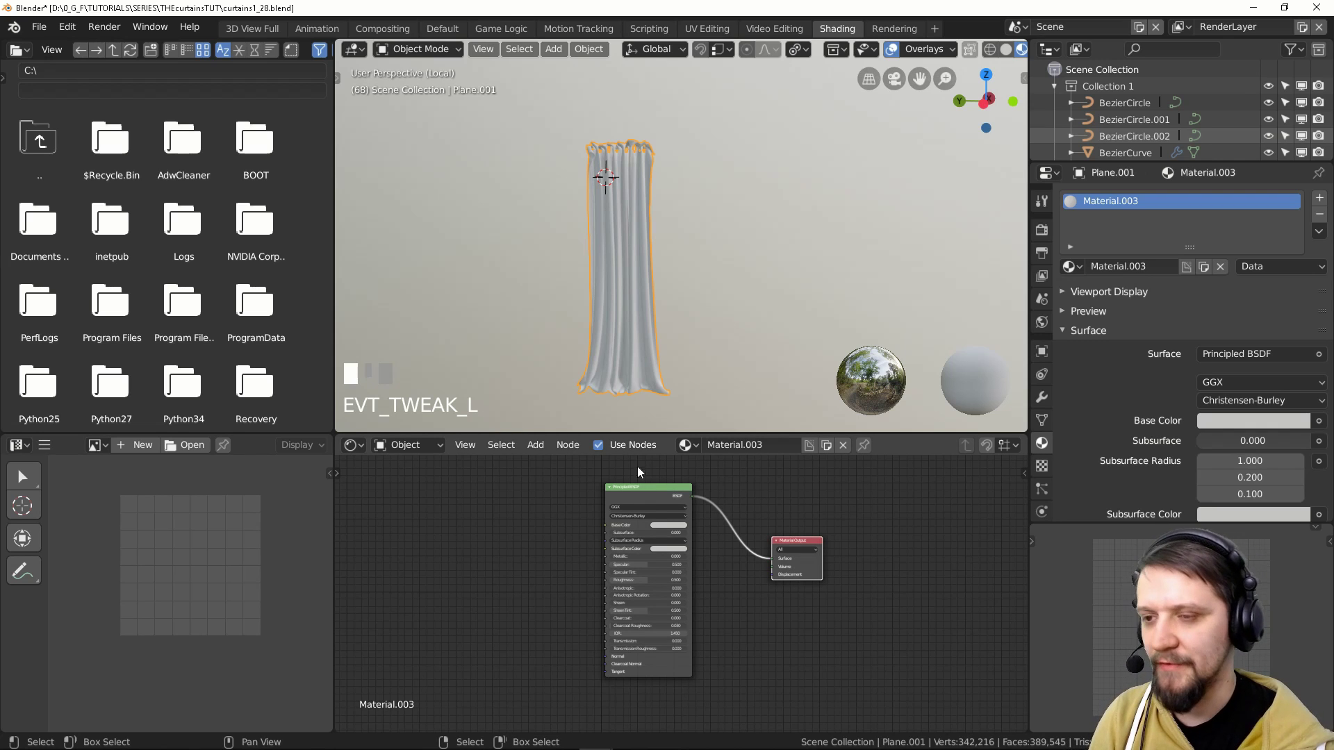
{"action": "left_click", "coordinate": [651, 494]}
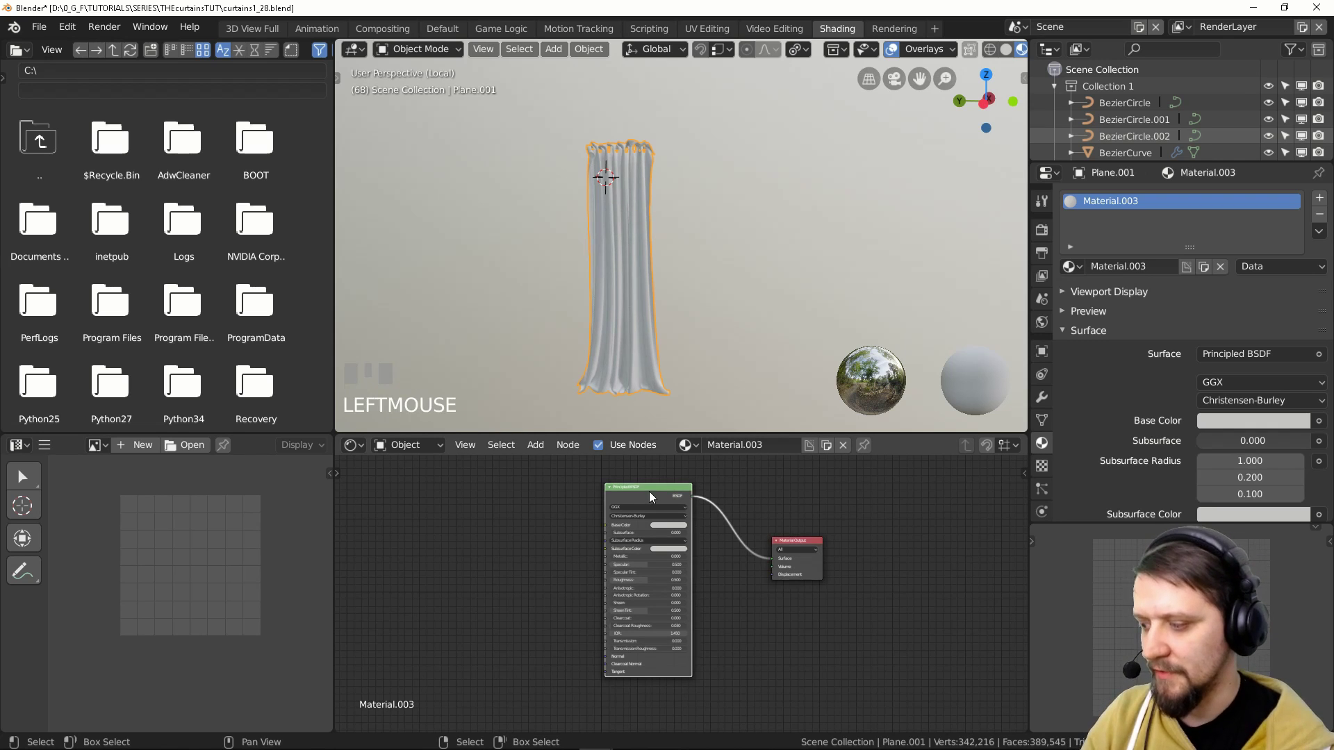
Step: Add the four ccoTEXTURES [4K]Fabric01 maps to the Principled BSDF via Principled Texture Setup
{"action": "key", "text": "ctrl+shift+t"}
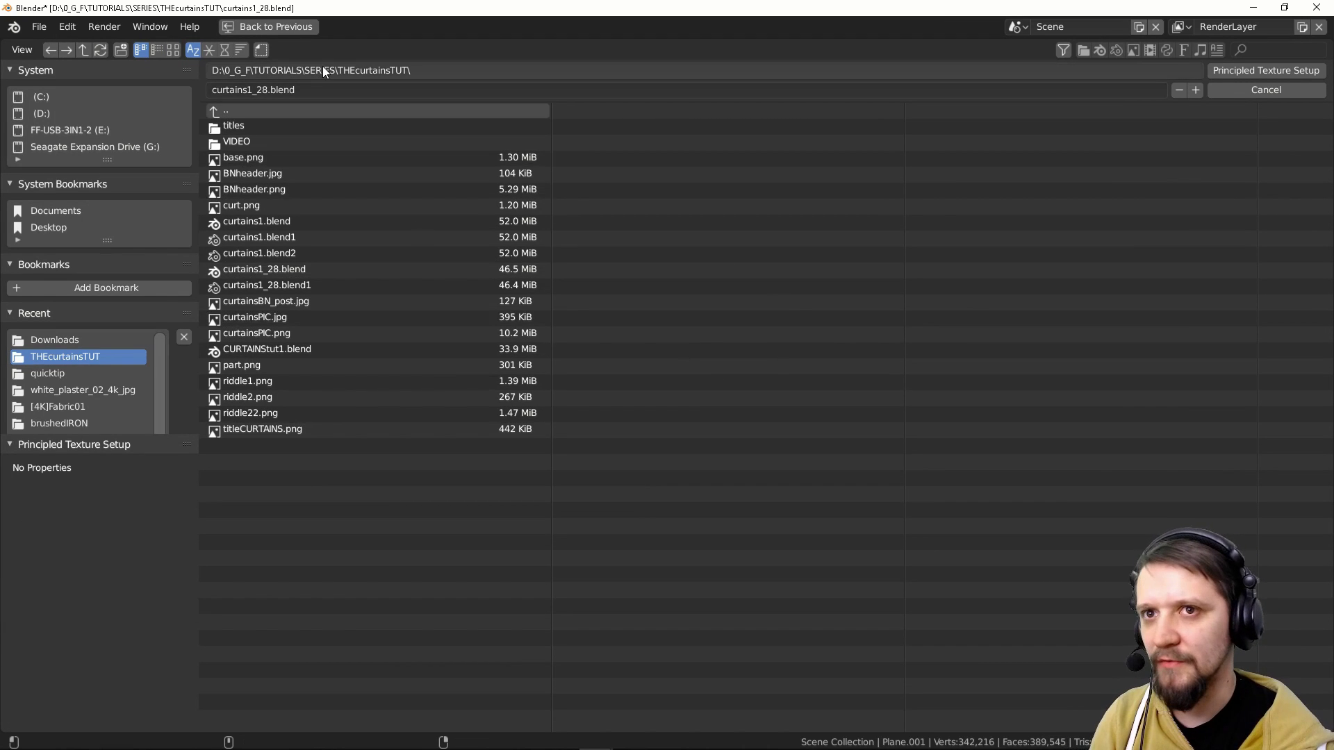
{"action": "scroll", "coordinate": [53, 416], "scroll_direction": "down", "scroll_amount": 2}
{"action": "left_click", "coordinate": [56, 423]}
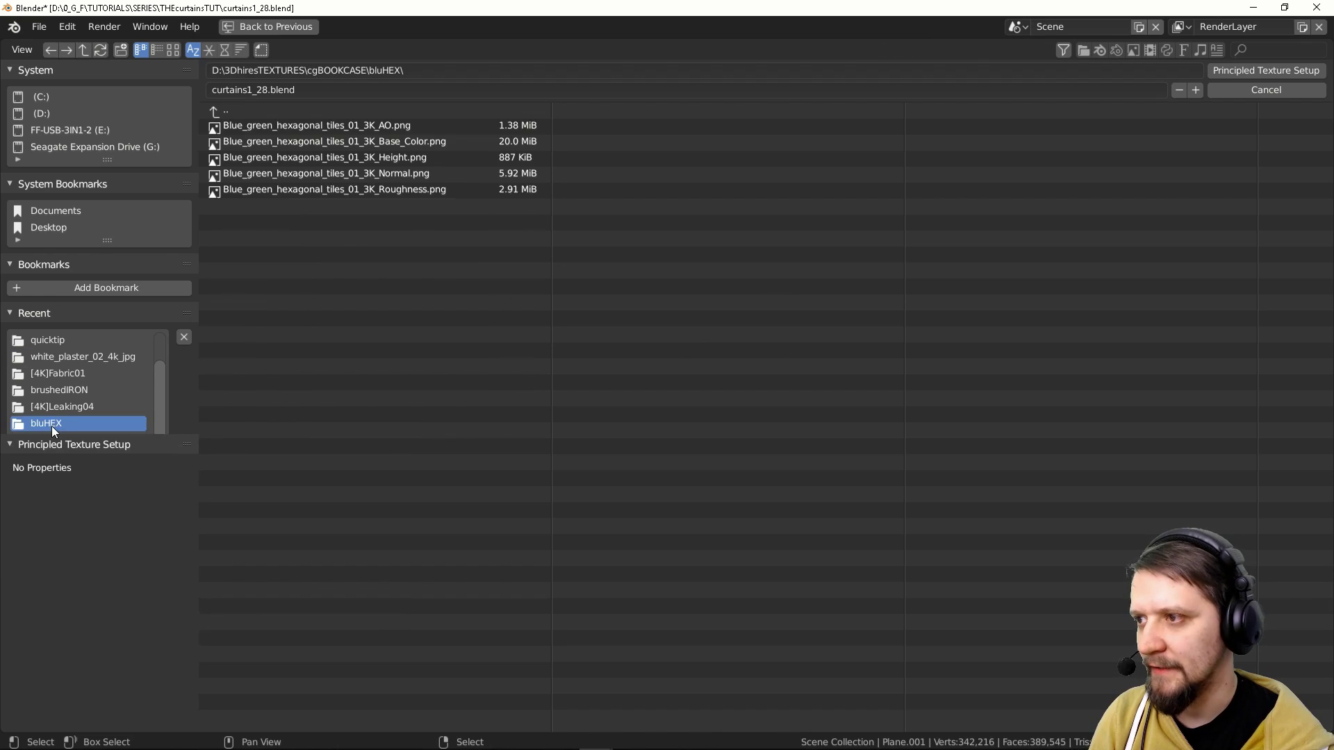
{"action": "left_click", "coordinate": [250, 109]}
{"action": "left_click", "coordinate": [252, 110]}
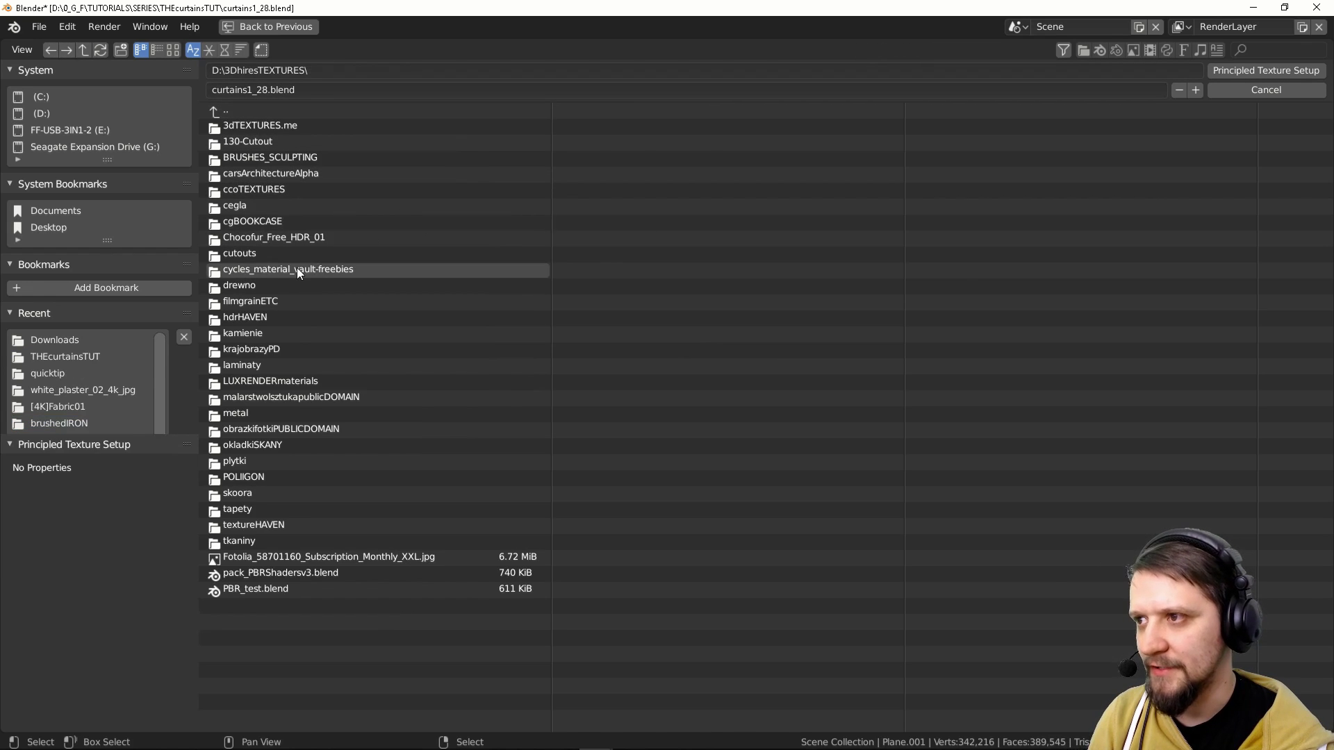
{"action": "left_click", "coordinate": [267, 191]}
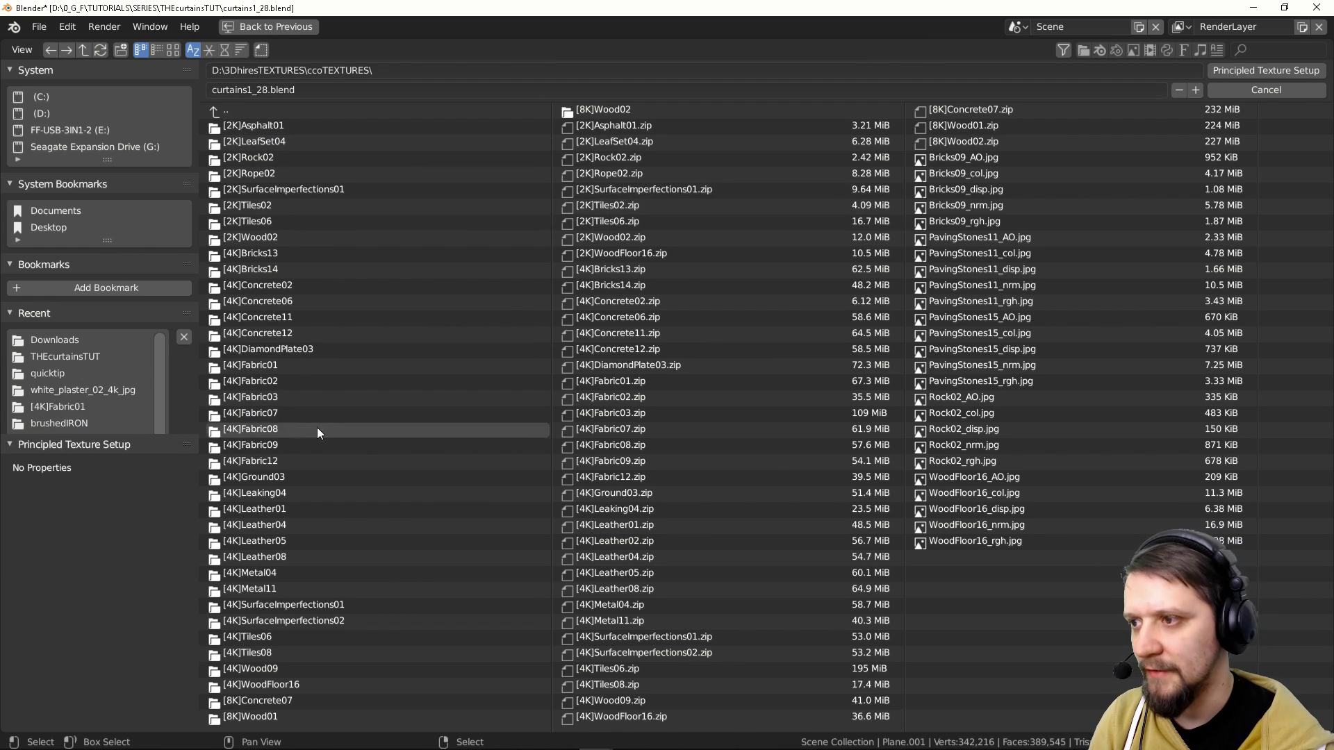
{"action": "left_click", "coordinate": [273, 367]}
{"action": "left_click_drag", "start_coordinate": [368, 288], "coordinate": [253, 127]}
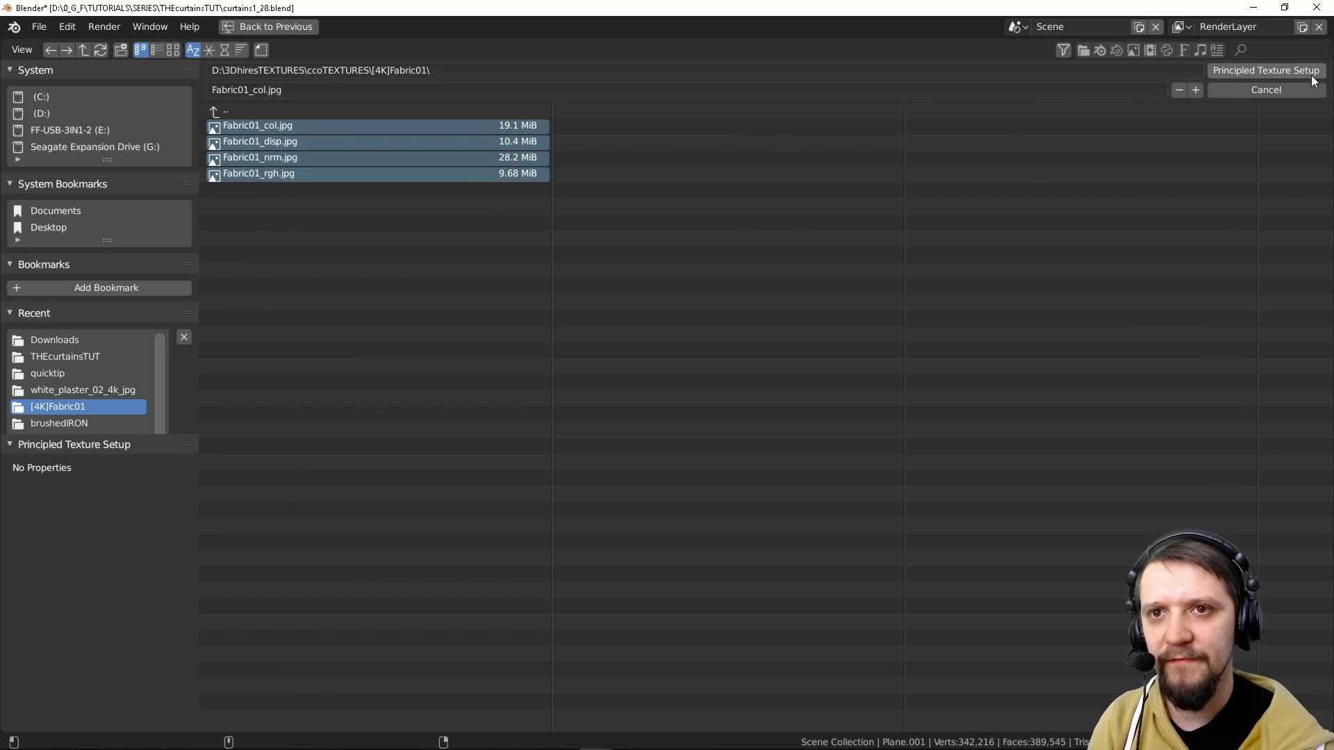
{"action": "left_click", "coordinate": [1262, 74]}
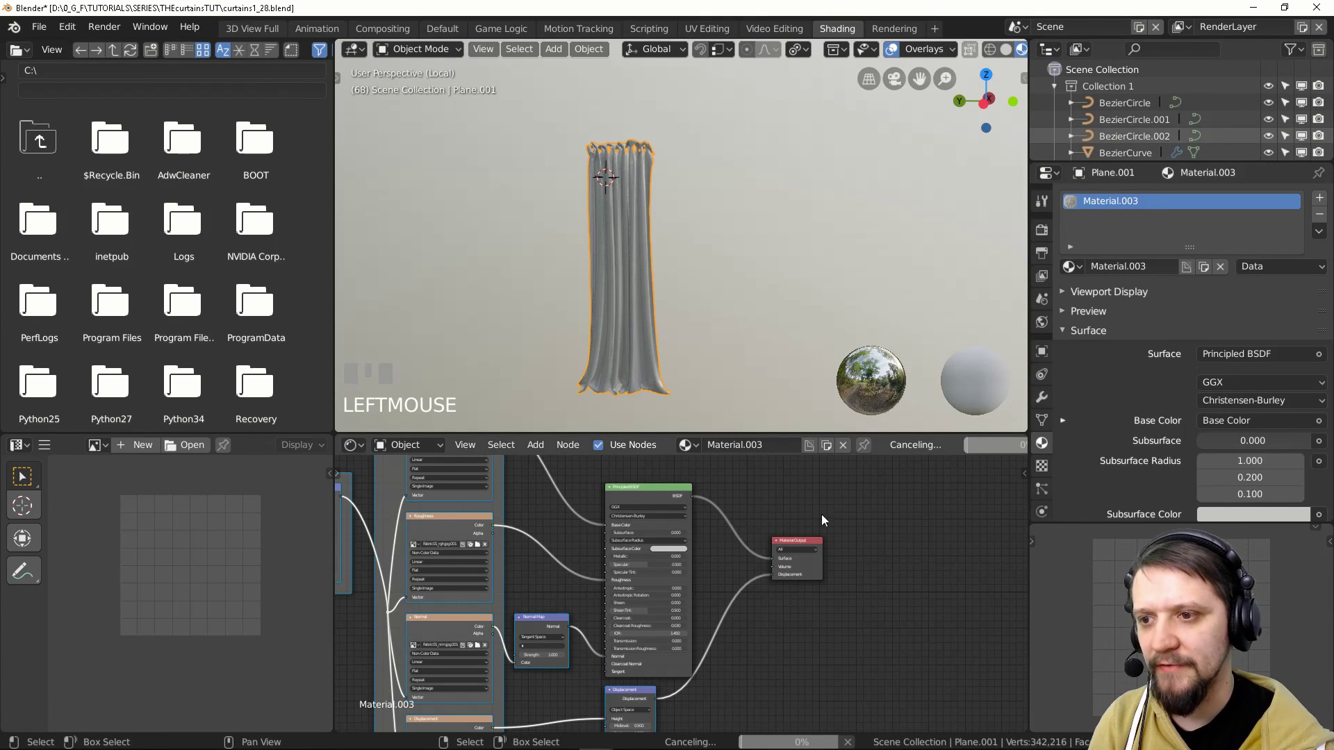
Step: Expand and enlarge the Material.003 preview showing the grey fabric shader
{"action": "scroll", "coordinate": [847, 515], "scroll_direction": "down", "scroll_amount": 4}
{"action": "middle_click_drag", "start_coordinate": [660, 542], "coordinate": [825, 425]}
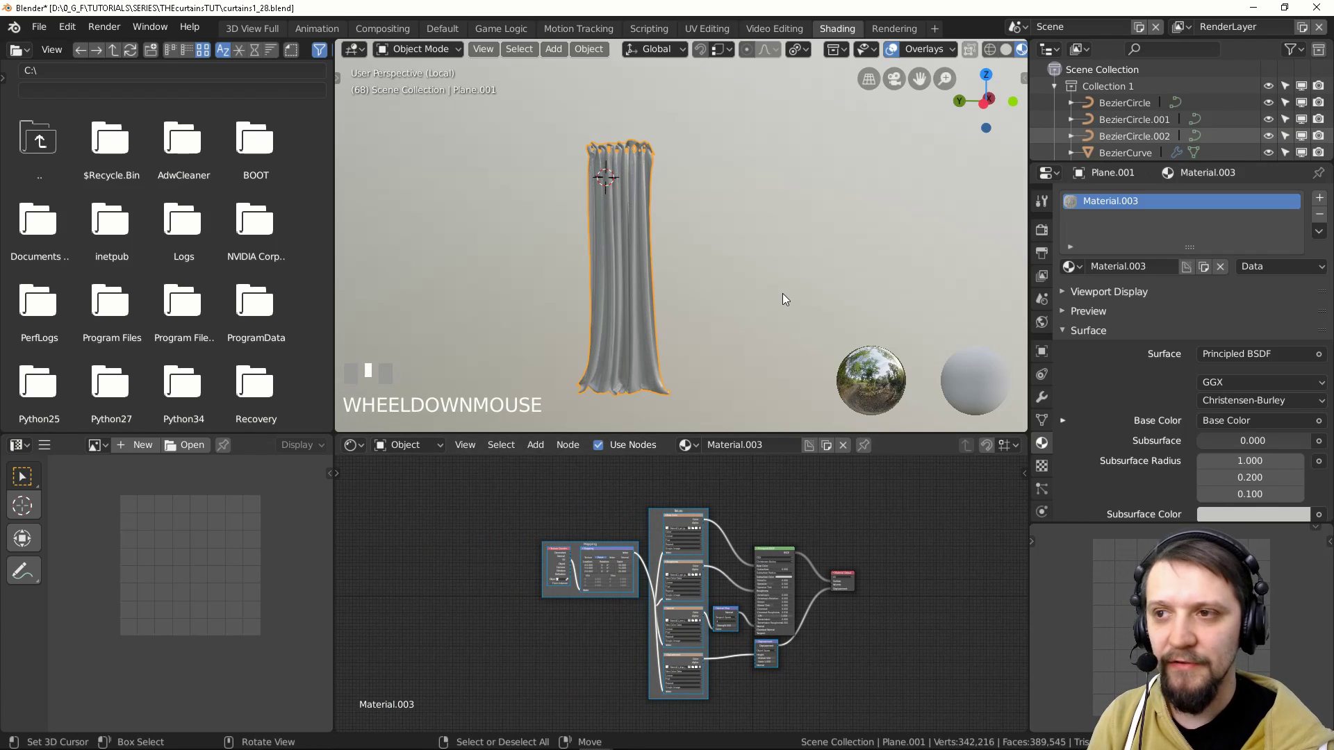
{"action": "middle_click_drag", "start_coordinate": [842, 575], "coordinate": [833, 486], "text": "ctrl"}
{"action": "left_click", "coordinate": [1088, 311]}
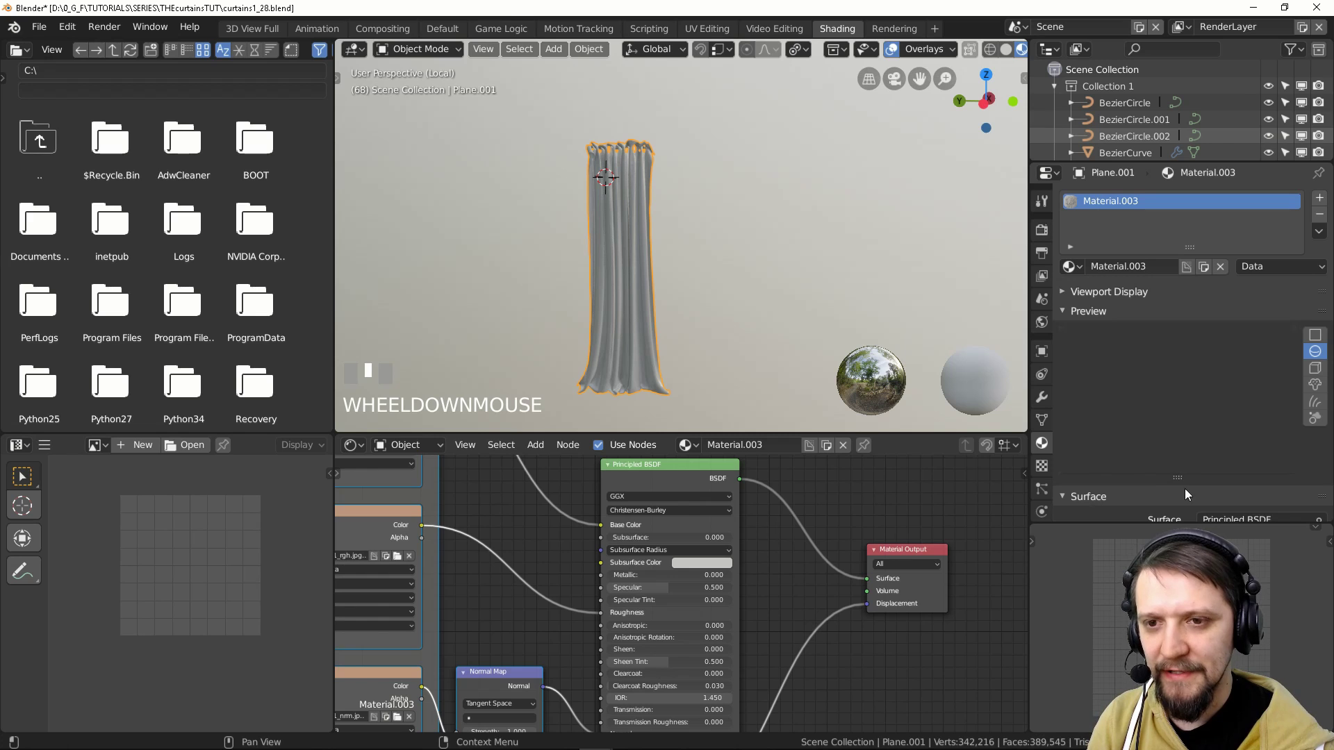
{"action": "left_click_drag", "start_coordinate": [1178, 478], "coordinate": [1179, 482]}
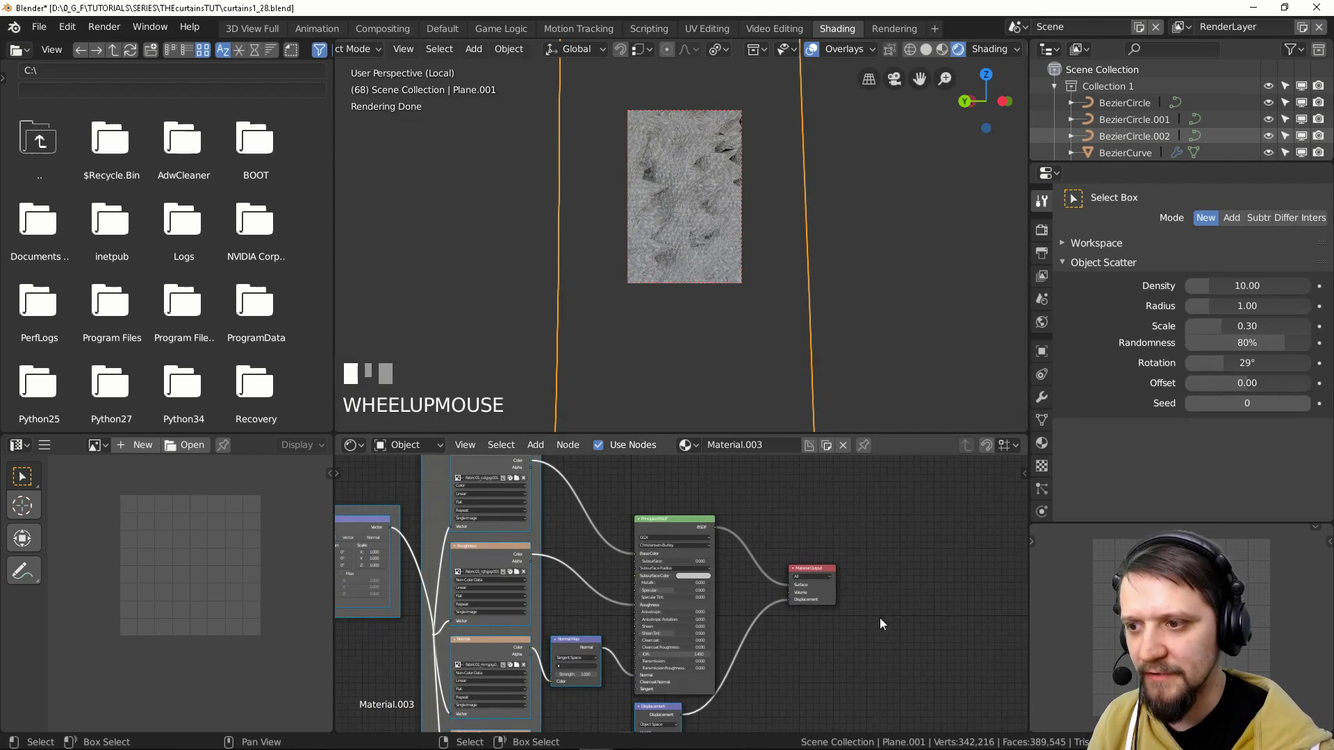
Step: Unplug the Displacement node from the Material Output's Displacement socket
{"action": "scroll", "coordinate": [903, 549], "scroll_direction": "up", "scroll_amount": 4}
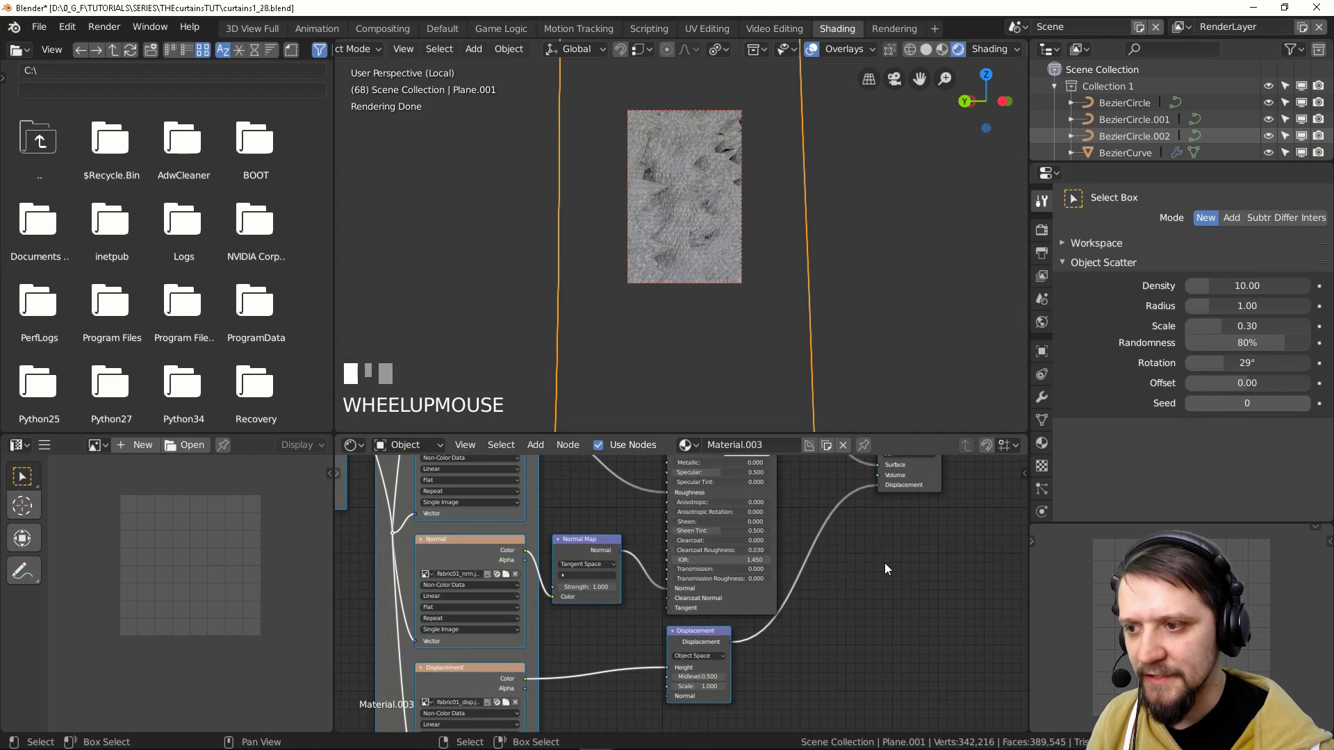
{"action": "scroll", "coordinate": [886, 558], "scroll_direction": "down", "scroll_amount": 2}
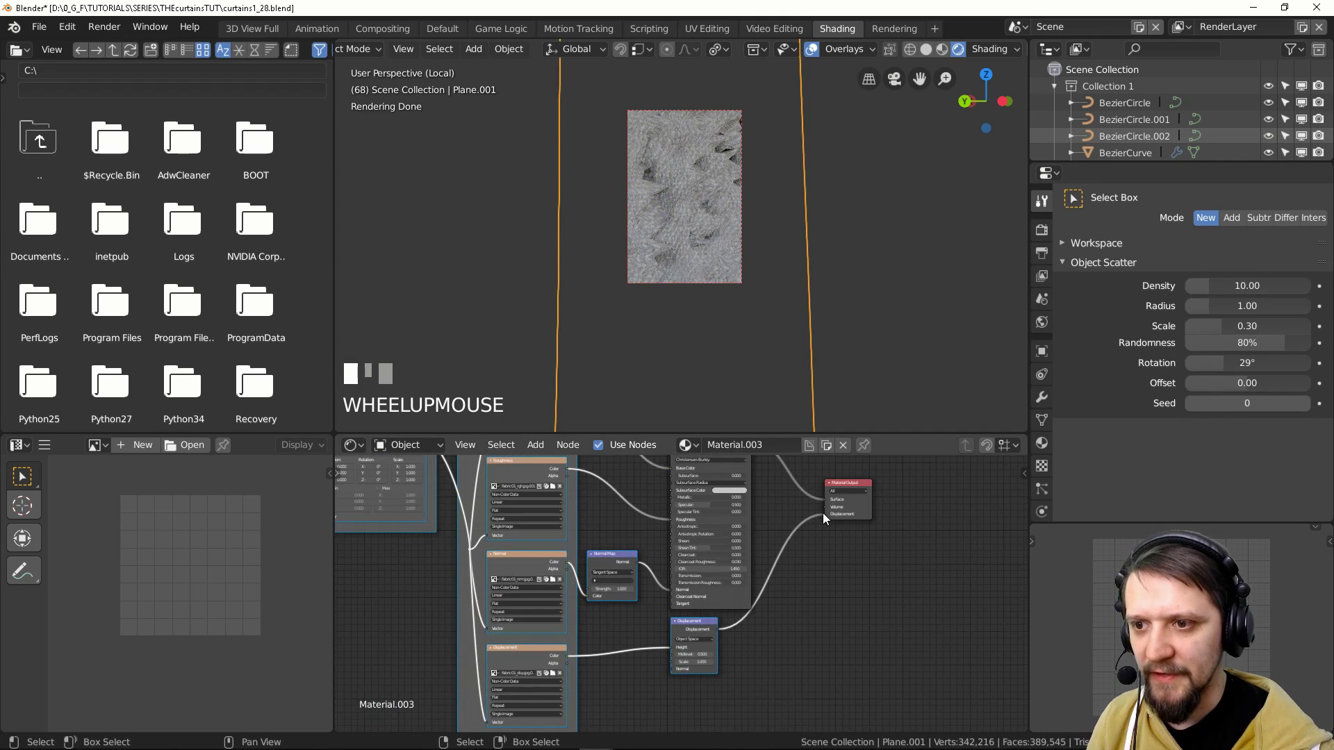
{"action": "left_click_drag", "start_coordinate": [823, 519], "coordinate": [595, 549]}
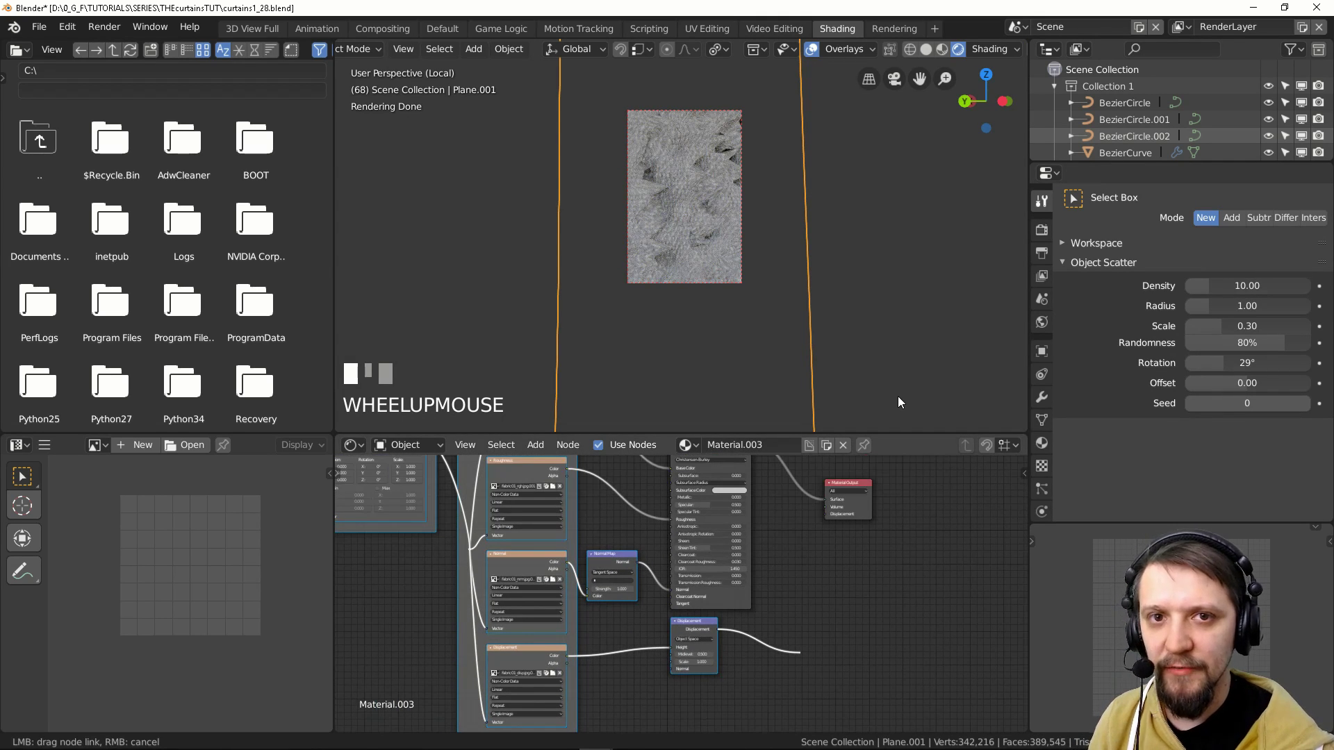
{"action": "left_click_drag", "start_coordinate": [898, 402], "coordinate": [715, 202]}
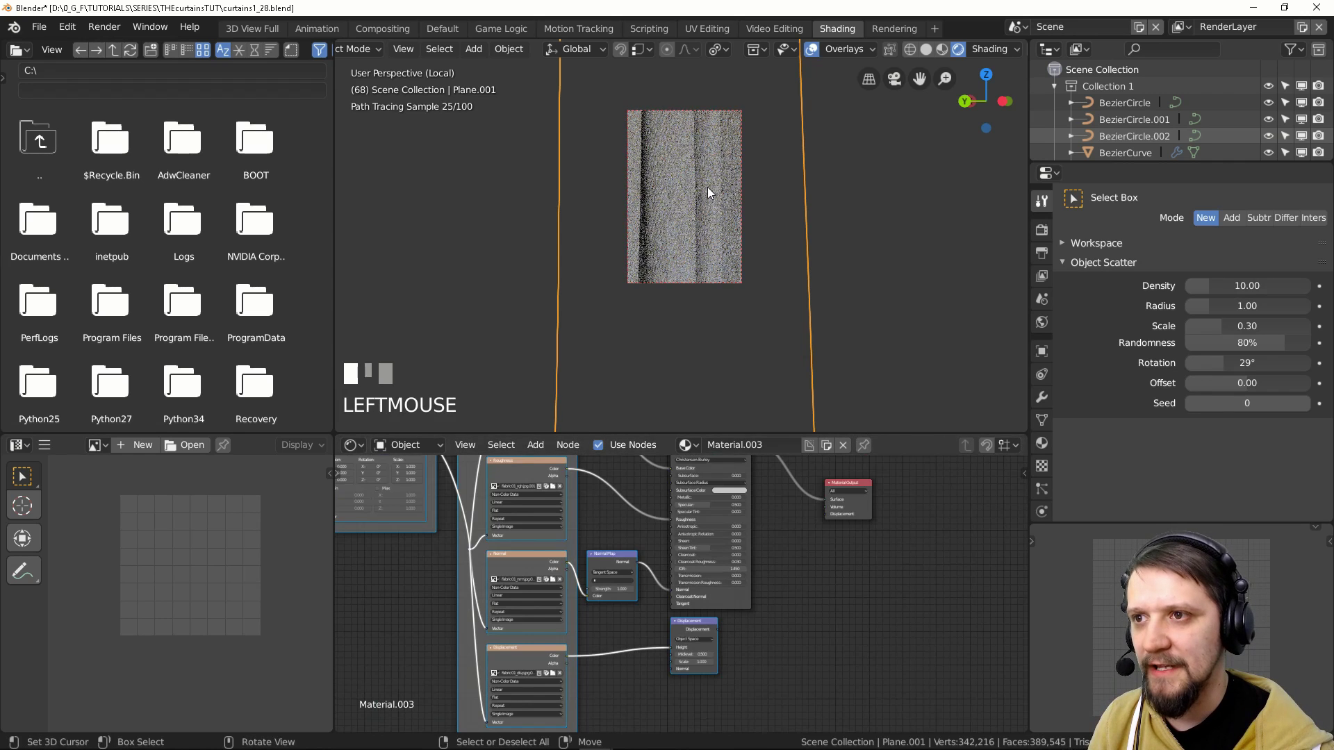
{"action": "scroll", "coordinate": [701, 188], "scroll_direction": "down", "scroll_amount": 1}
{"action": "scroll", "coordinate": [694, 180], "scroll_direction": "down", "scroll_amount": 4}
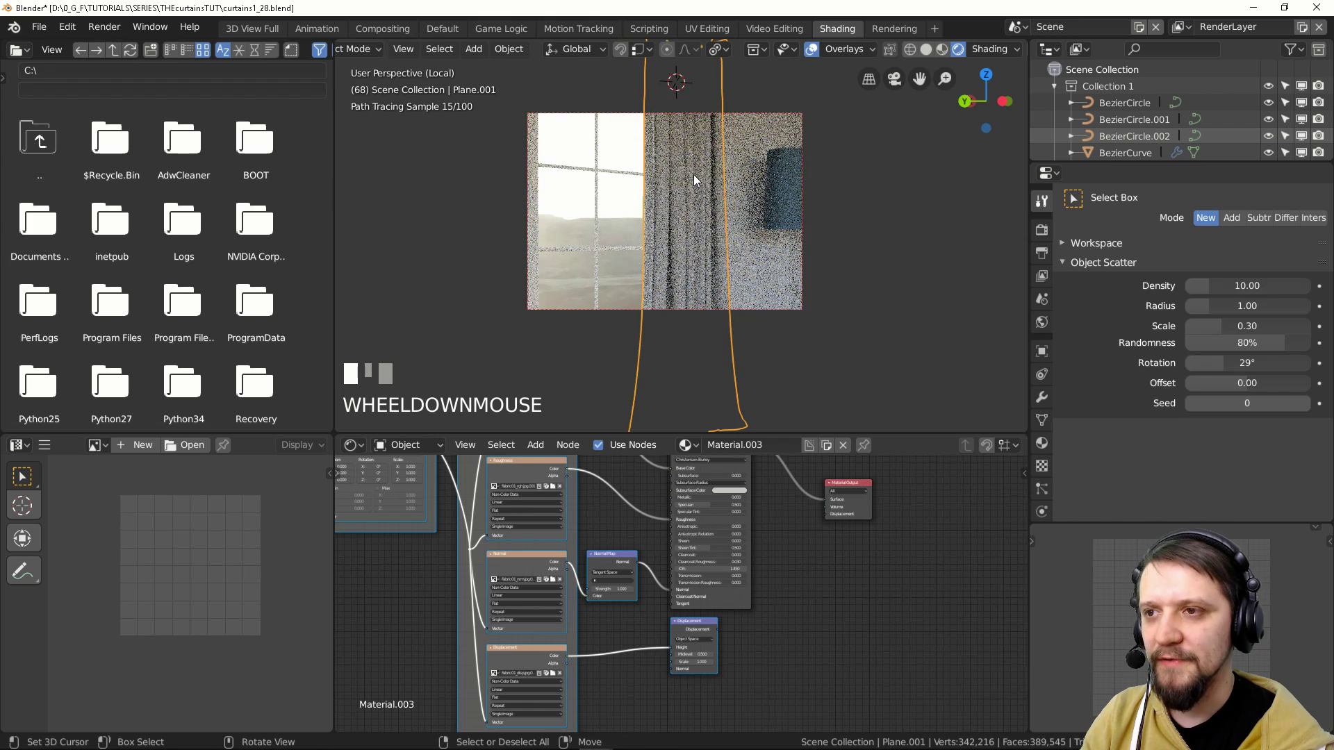
Step: Set the Principled BSDF's Transmission to 0.500
{"action": "middle_click_drag", "start_coordinate": [694, 180], "coordinate": [683, 216]}
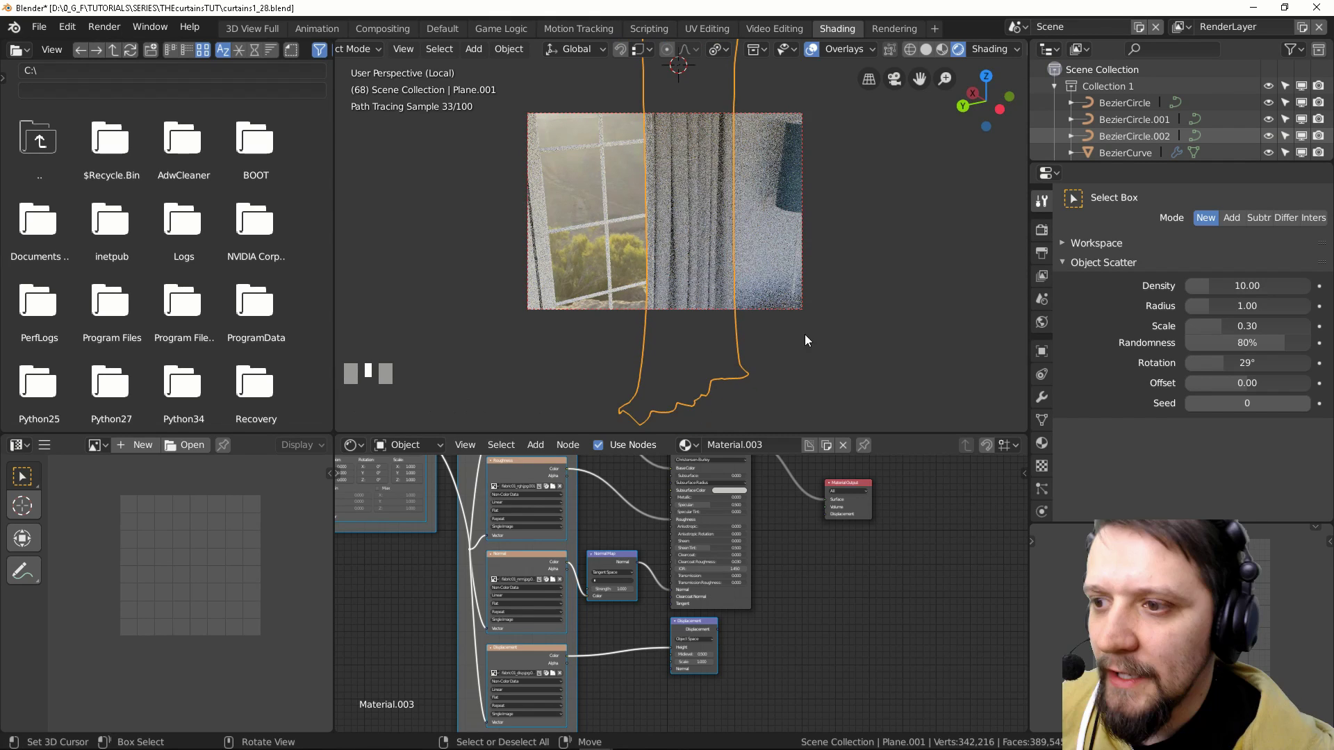
{"action": "scroll", "coordinate": [735, 568], "scroll_direction": "up", "scroll_amount": 5}
{"action": "scroll", "coordinate": [735, 568], "scroll_direction": "up", "scroll_amount": 2}
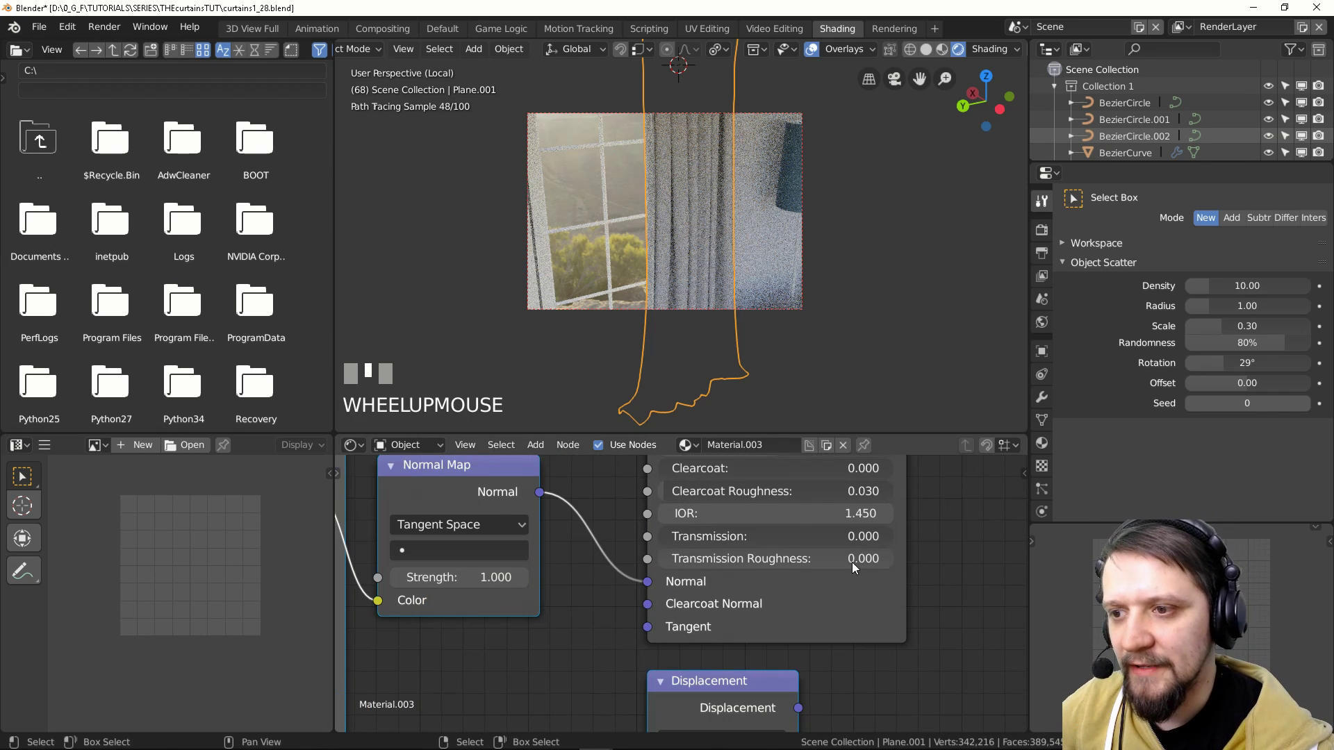
{"action": "middle_click_drag", "start_coordinate": [735, 568], "coordinate": [796, 610]}
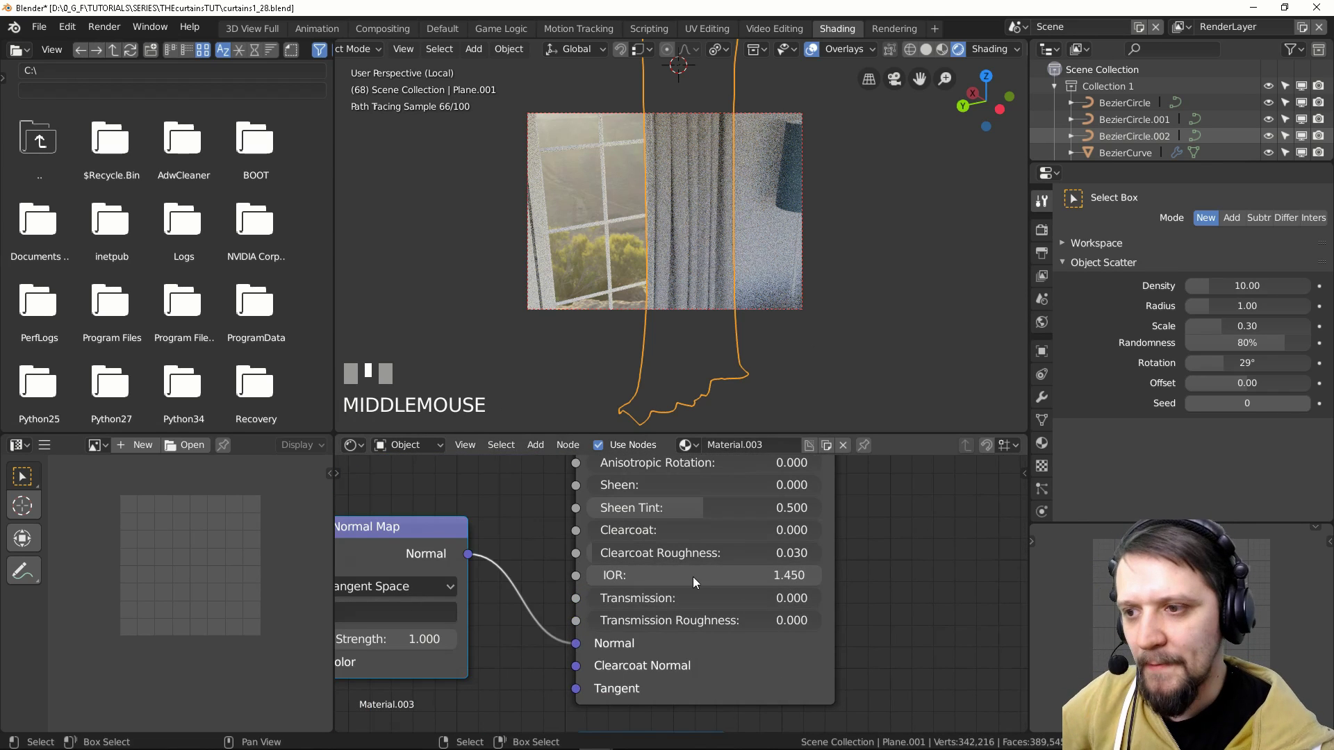
{"action": "left_click", "coordinate": [789, 600]}
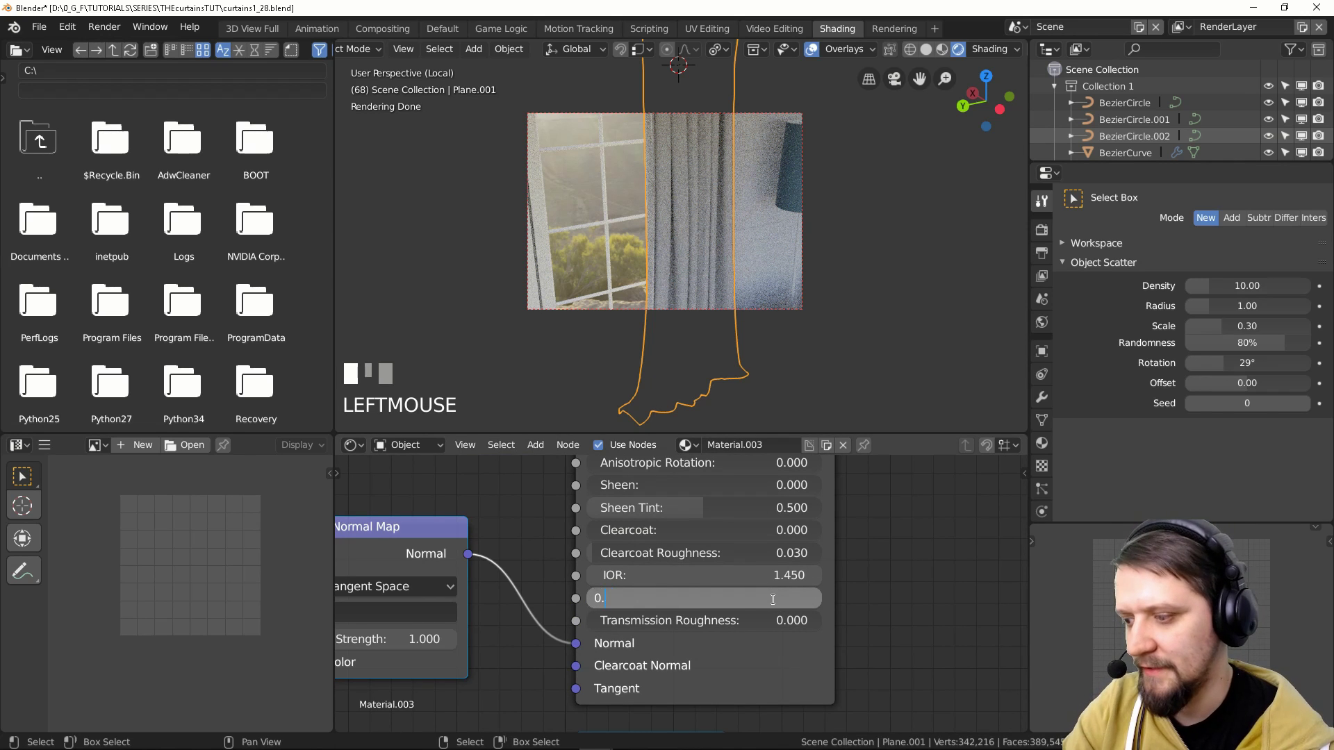
{"action": "key", "text": "Return"}
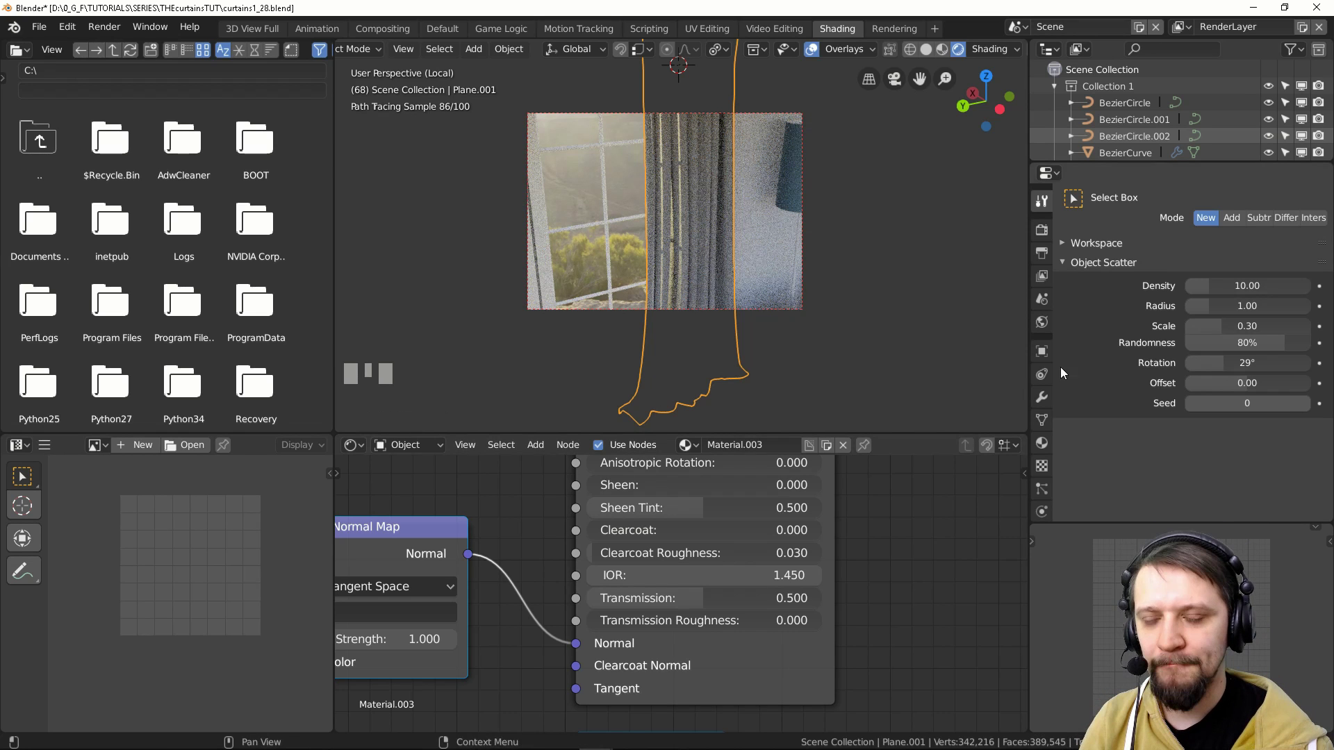
Step: Show the Solidify modifier (thickness 0.0020), exit local view, and orbit the room in wireframe
{"action": "left_click", "coordinate": [1042, 397]}
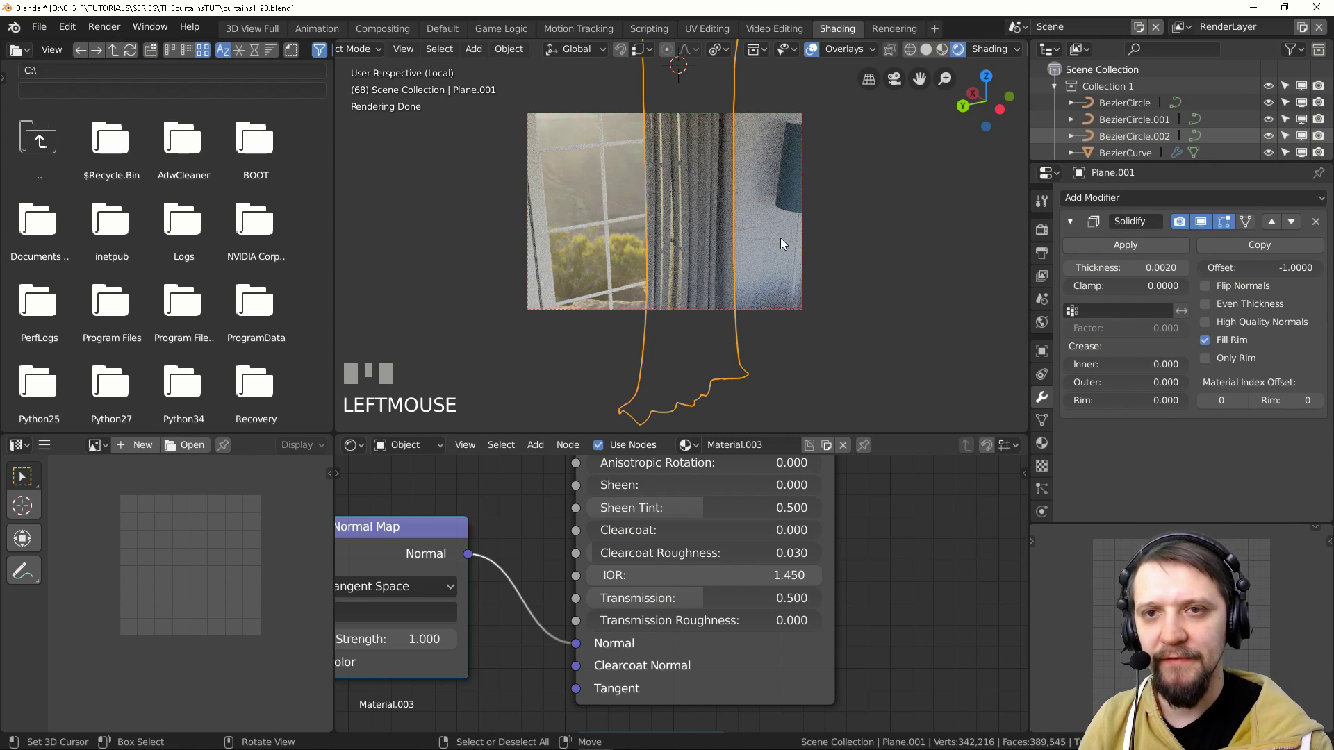
{"action": "key", "text": "KP_Divide"}
{"action": "key", "text": "shift+z"}
{"action": "scroll", "coordinate": [760, 229], "scroll_direction": "up", "scroll_amount": 2}
{"action": "mouse_move", "coordinate": [760, 230]}
{"action": "middle_mouse_down"}
{"action": "mouse_move", "coordinate": [660, 236]}
{"action": "mouse_move", "coordinate": [701, 193]}
{"action": "mouse_move", "coordinate": [792, 218]}
{"action": "middle_mouse_up"}
{"action": "scroll", "coordinate": [667, 153], "scroll_direction": "down", "scroll_amount": 3}
{"action": "scroll", "coordinate": [667, 153], "scroll_direction": "down", "scroll_amount": 3}
{"action": "scroll", "coordinate": [792, 218], "scroll_direction": "up", "scroll_amount": 1}
{"action": "scroll", "coordinate": [765, 223], "scroll_direction": "down", "scroll_amount": 2}
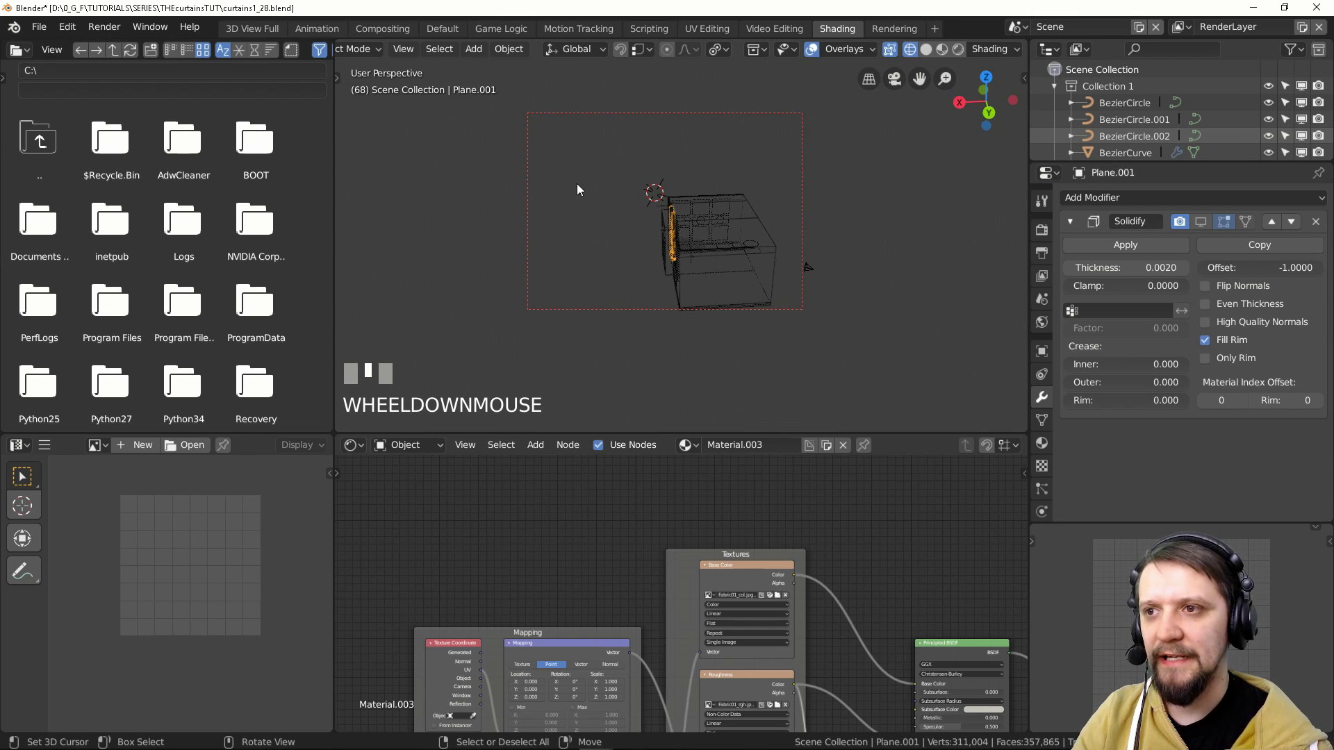
Step: Frame the semi-transparent curtain lit by the window in the Cycles viewport
{"action": "middle_click_drag", "start_coordinate": [581, 193], "coordinate": [592, 217]}
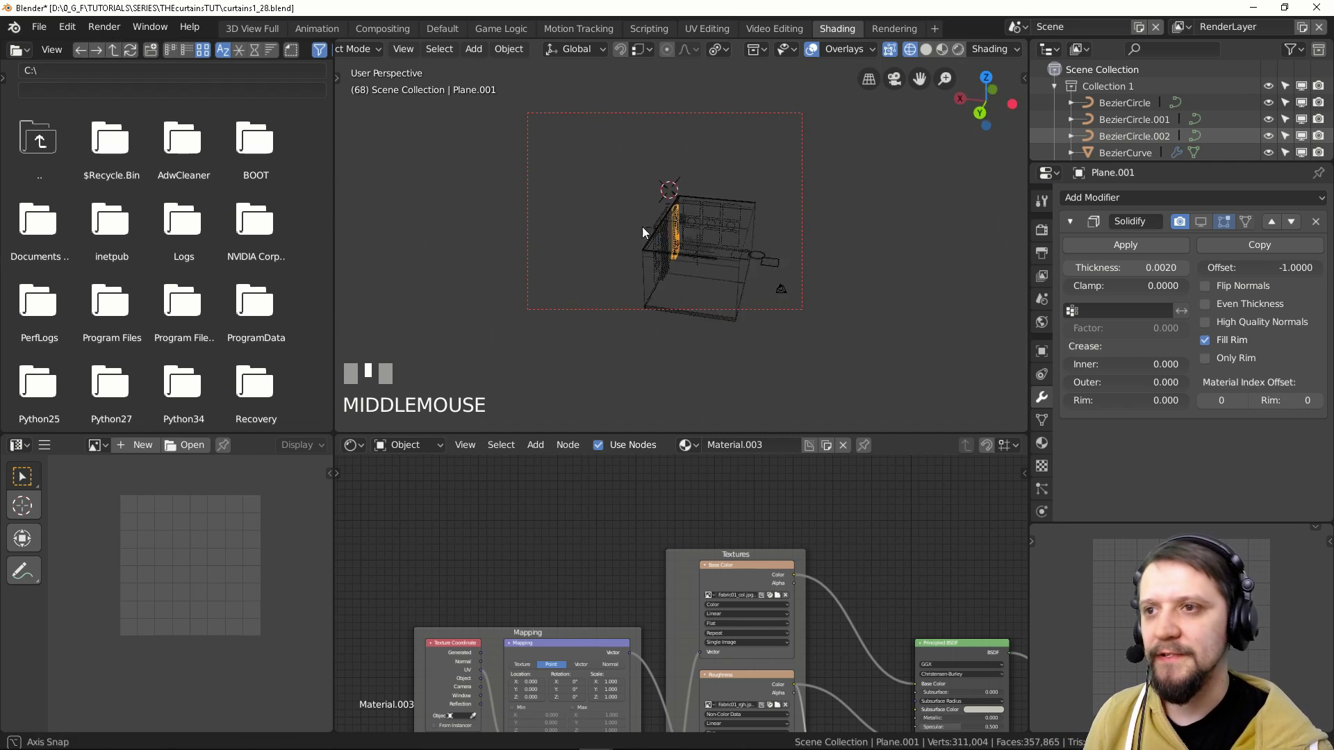
{"action": "scroll", "coordinate": [592, 217], "scroll_direction": "up", "scroll_amount": 2}
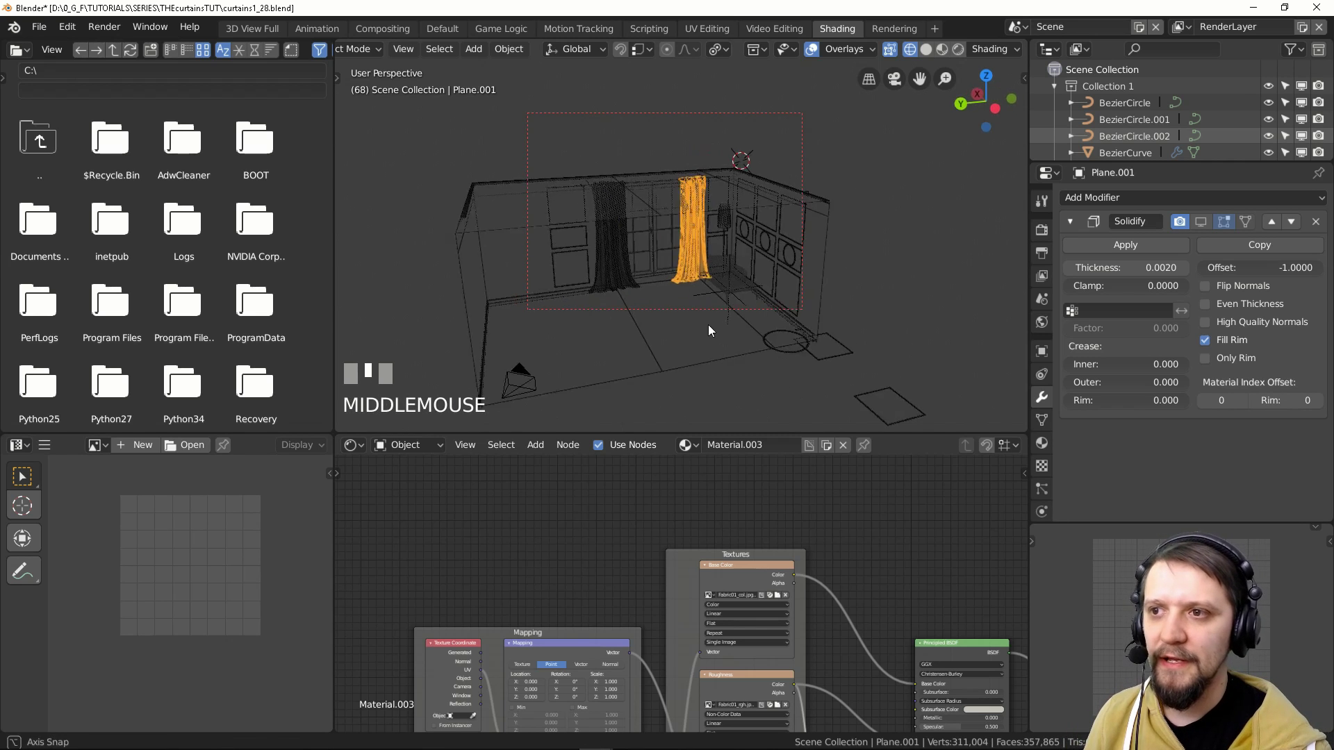
{"action": "scroll", "coordinate": [589, 201], "scroll_direction": "up", "scroll_amount": 6}
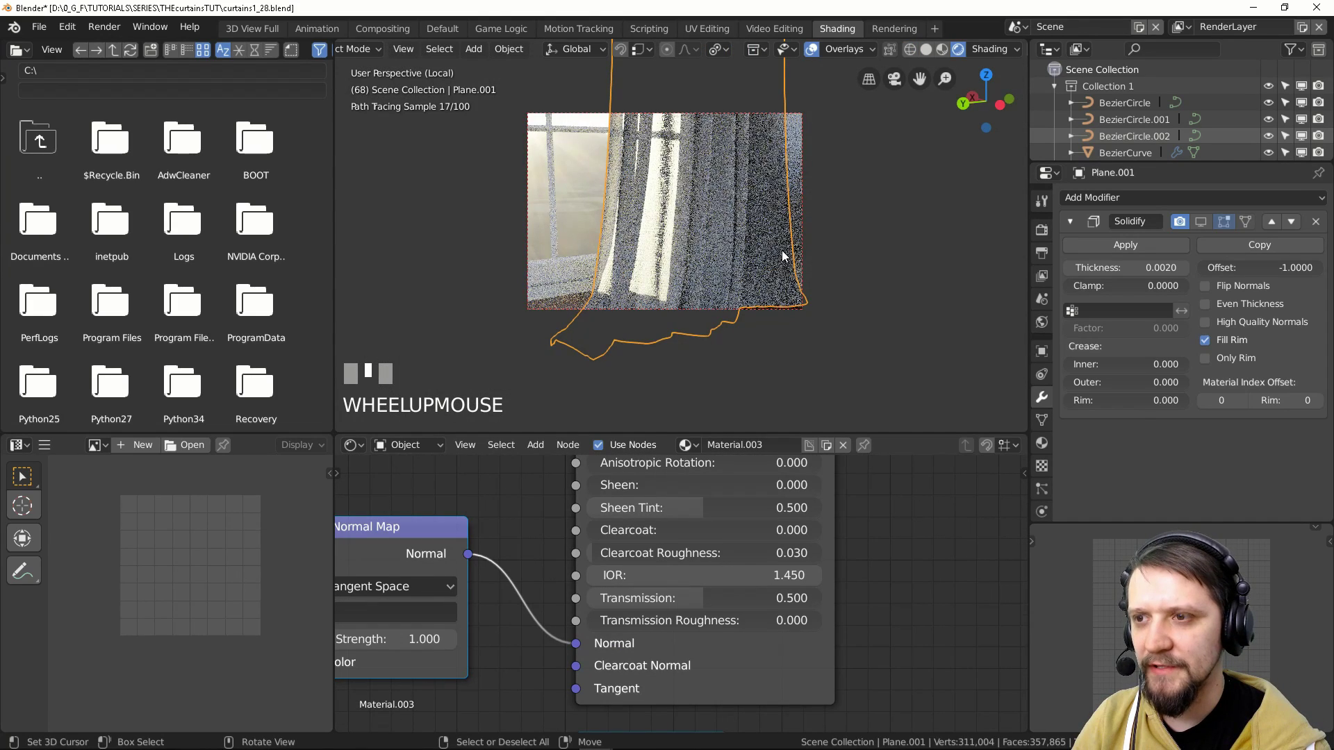
{"action": "scroll", "coordinate": [683, 230], "scroll_direction": "up", "scroll_amount": 2}
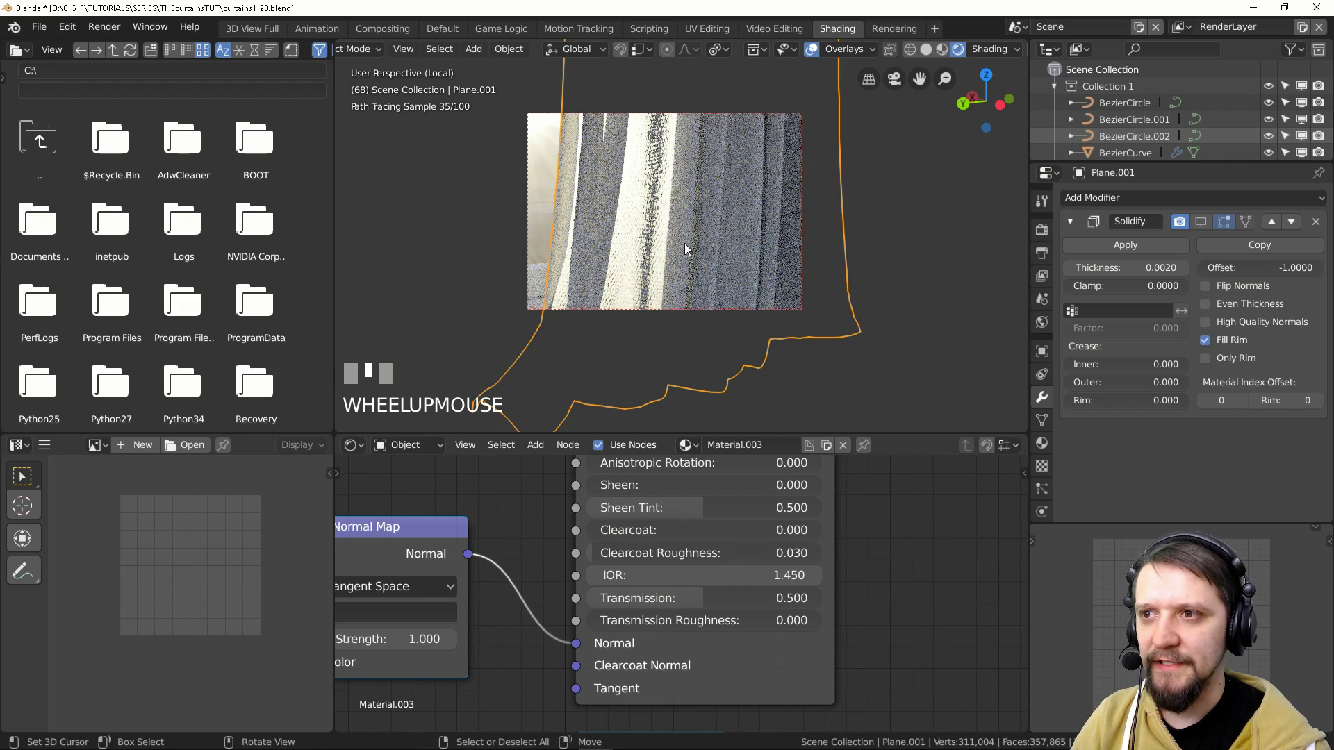
{"action": "scroll", "coordinate": [715, 289], "scroll_direction": "down", "scroll_amount": 3}
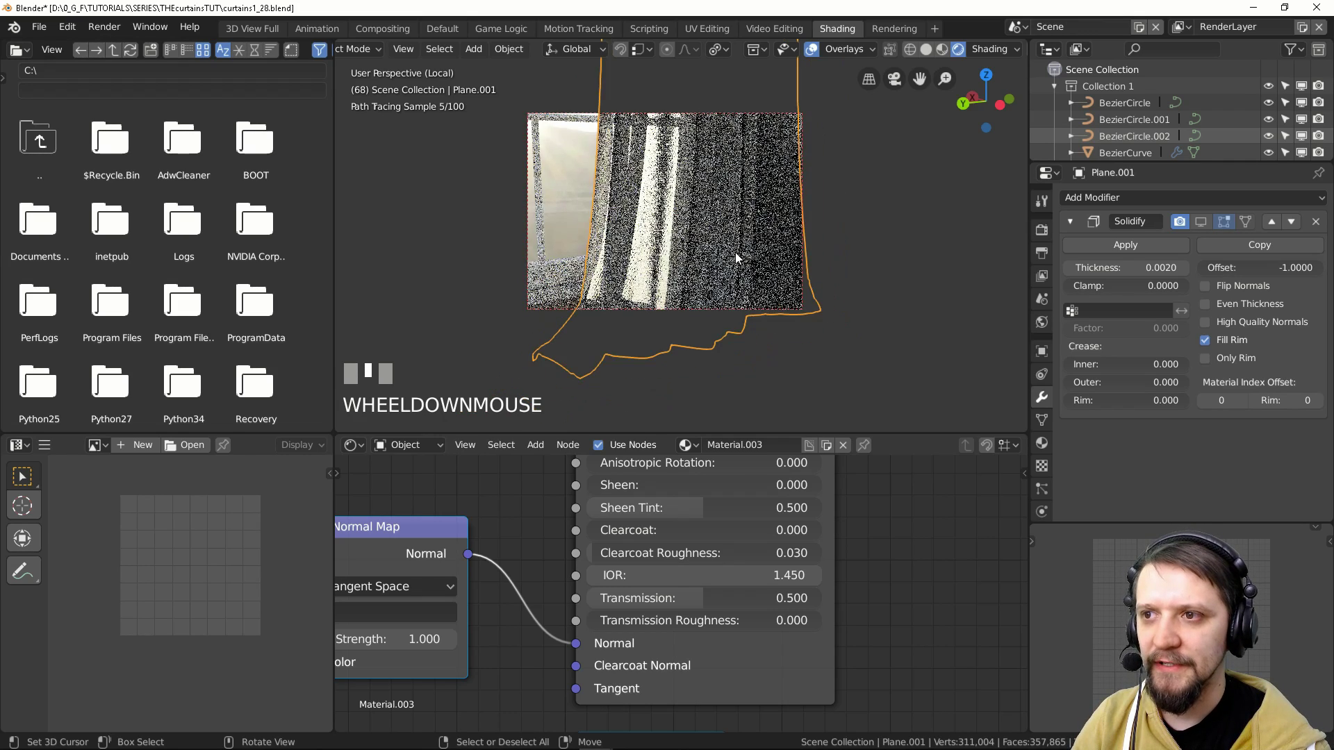
{"action": "middle_click_drag", "start_coordinate": [683, 184], "coordinate": [739, 263], "text": "shift"}
{"action": "scroll", "coordinate": [739, 263], "scroll_direction": "down", "scroll_amount": 2}
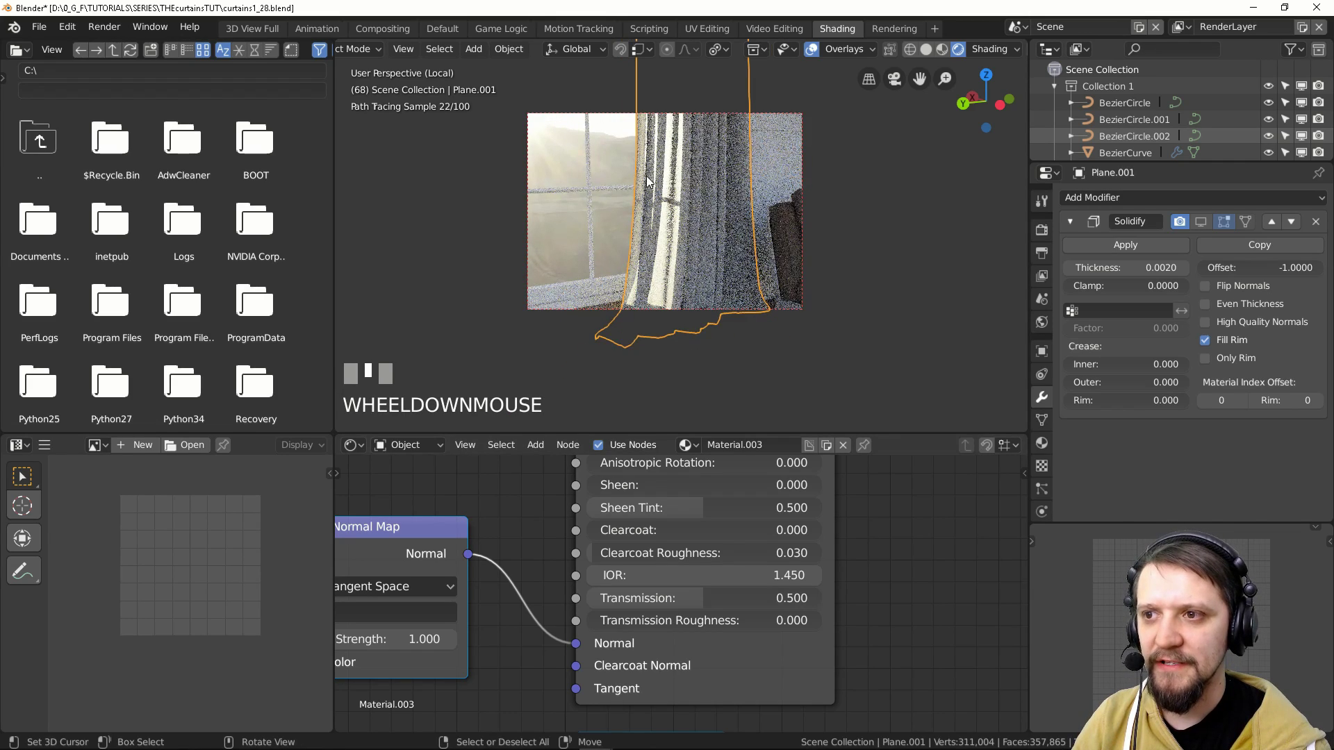
{"action": "middle_click_drag", "start_coordinate": [732, 178], "coordinate": [728, 255], "text": "shift"}
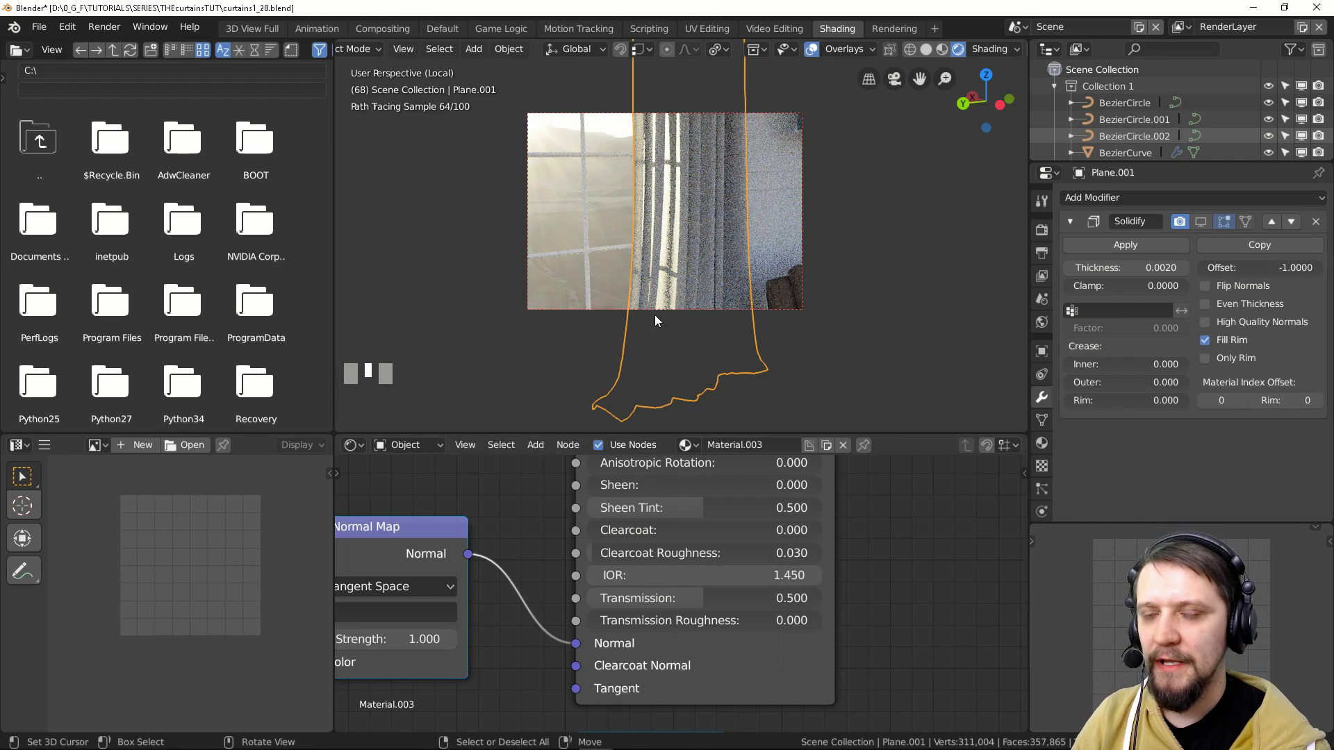
{"action": "scroll", "coordinate": [726, 231], "scroll_direction": "down", "scroll_amount": 3}
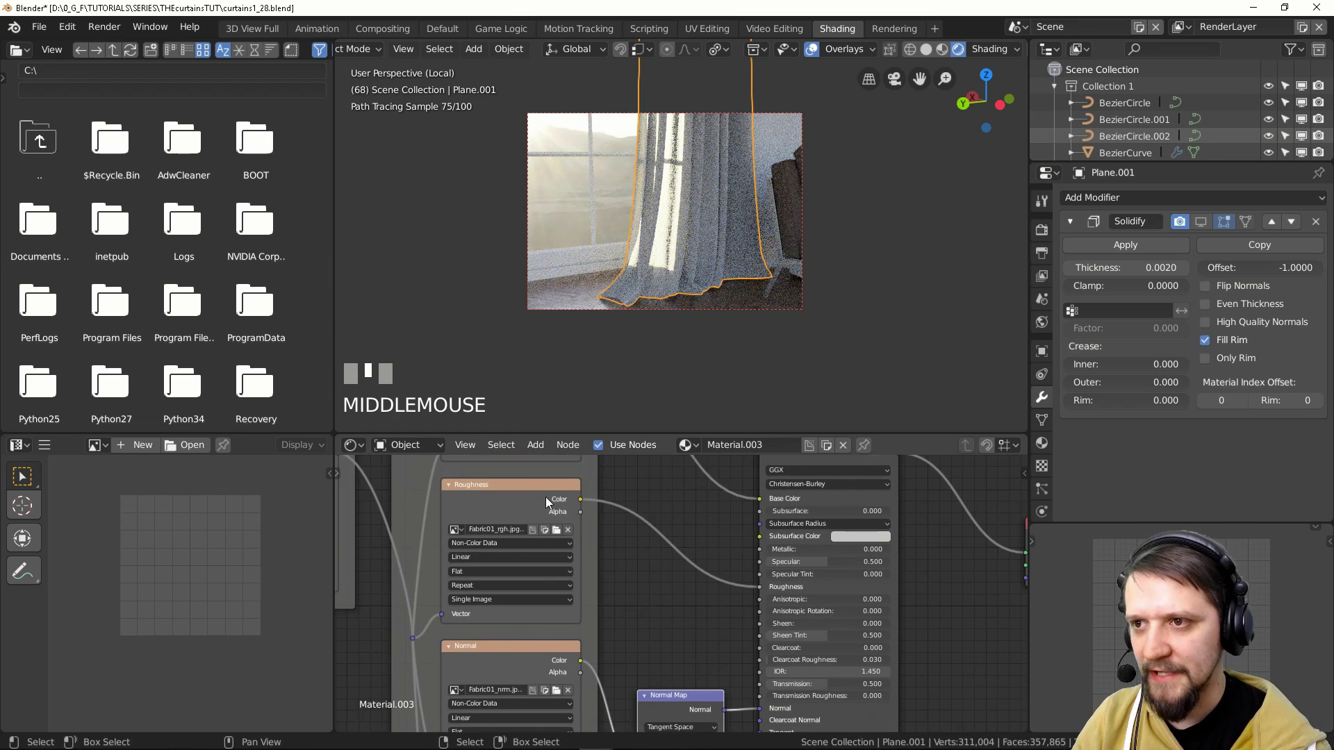
Step: Add a Math node and feed the Roughness texture's Color into it
{"action": "key", "text": "shift+a"}
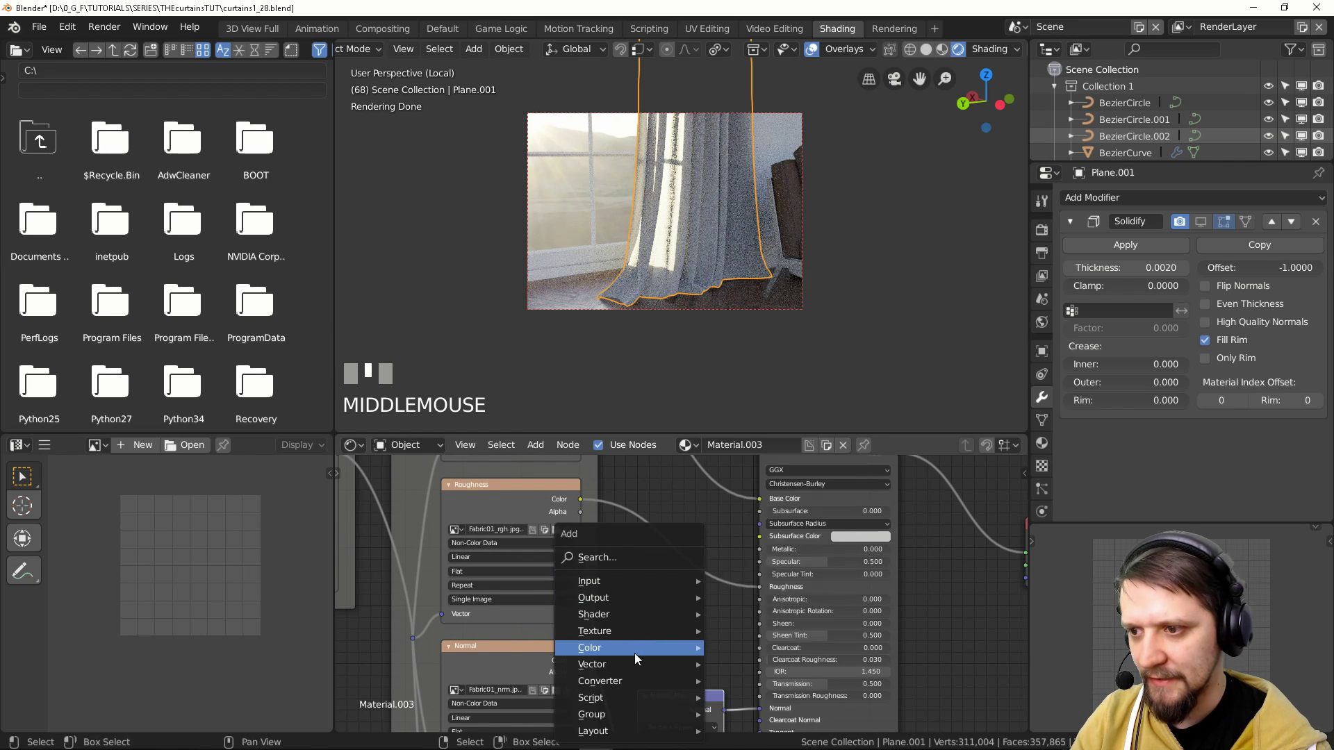
{"action": "mouse_move", "coordinate": [671, 688]}
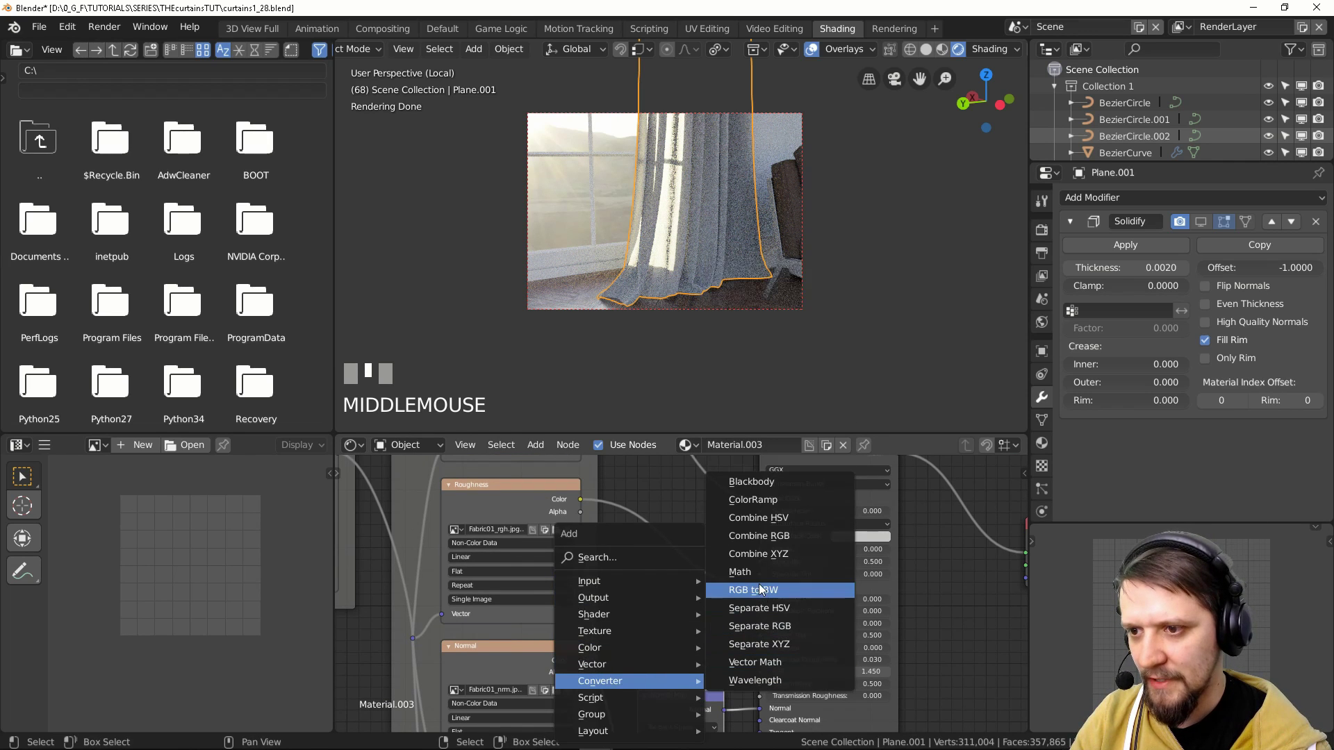
{"action": "left_click", "coordinate": [739, 572]}
{"action": "left_click", "coordinate": [688, 597]}
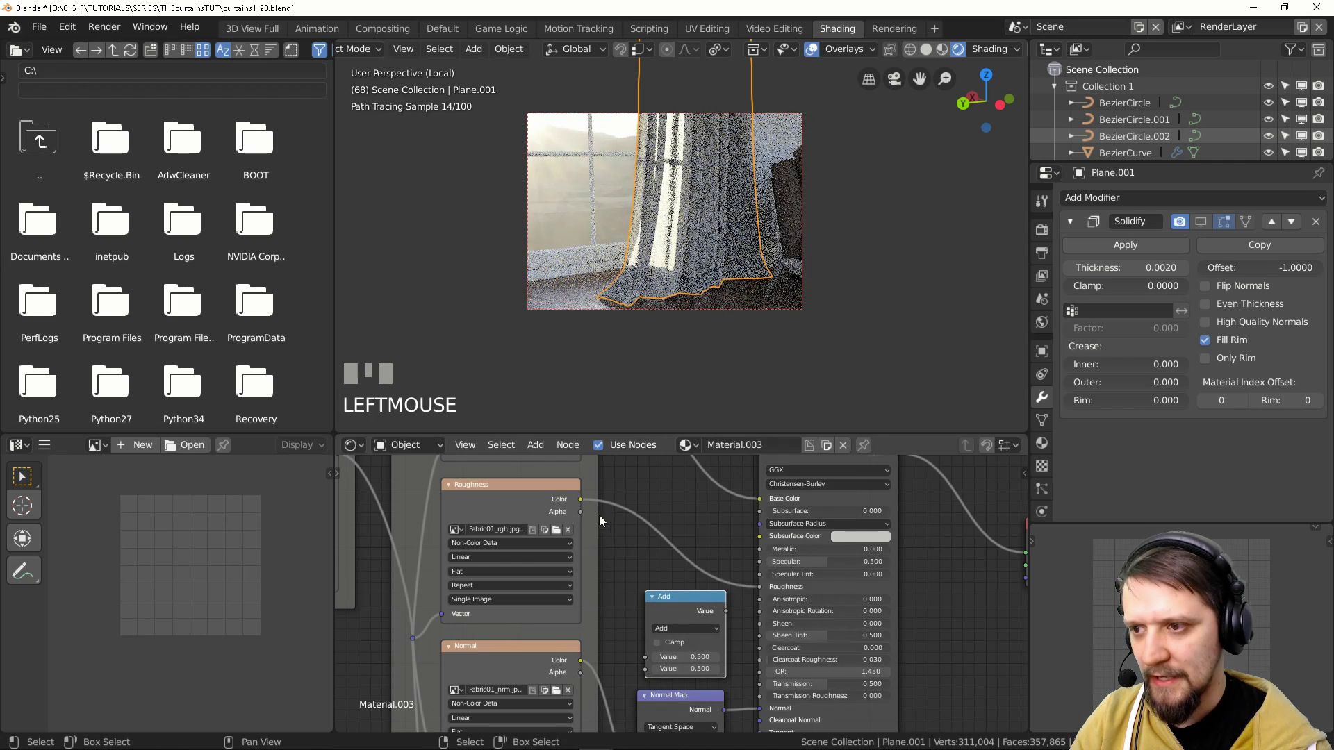
{"action": "left_click_drag", "start_coordinate": [581, 502], "coordinate": [590, 511]}
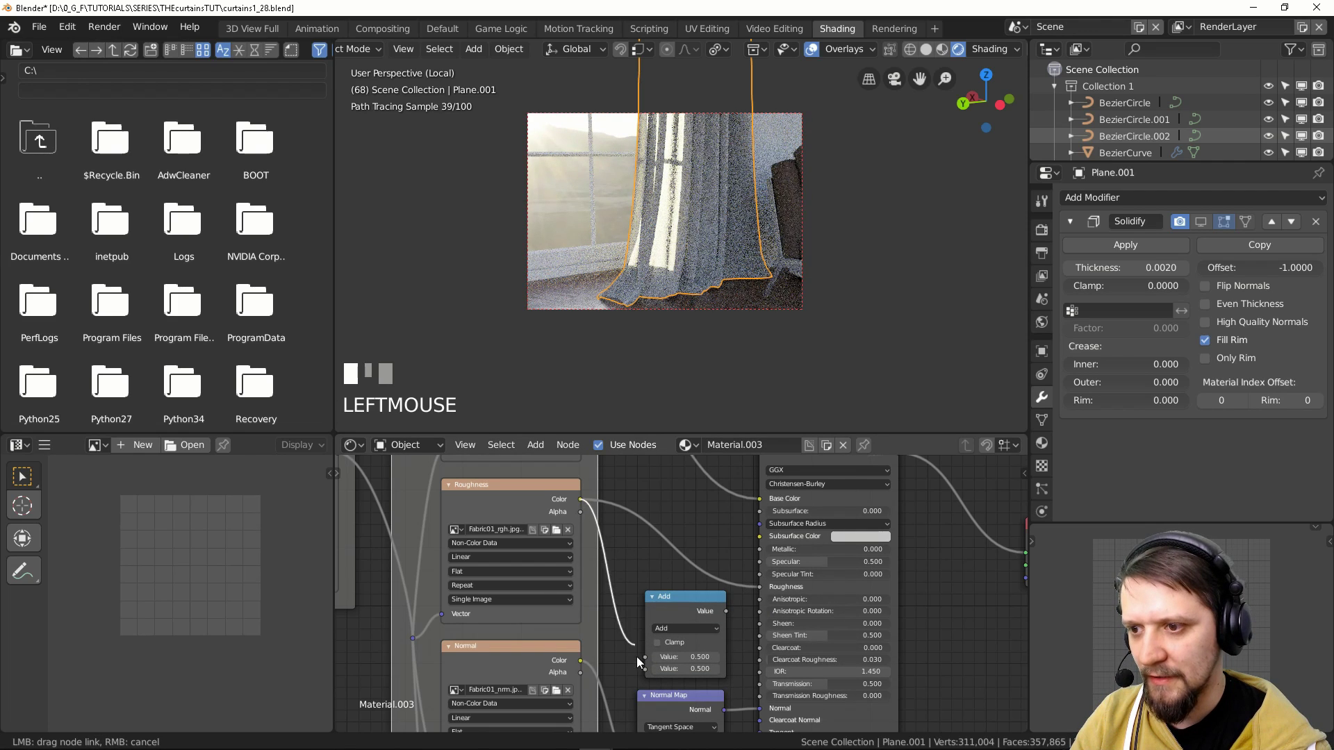
{"action": "left_click_drag", "start_coordinate": [637, 661], "coordinate": [645, 658]}
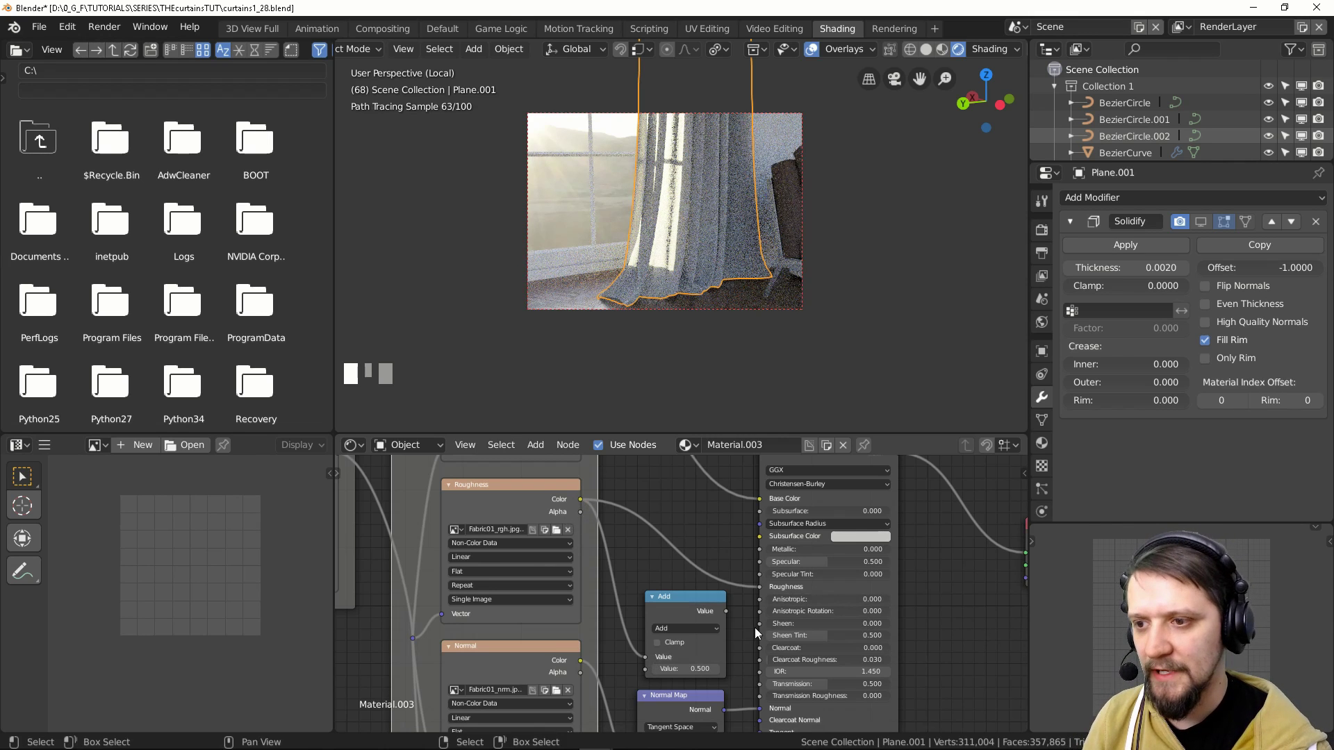
Step: Switch the Math node to Multiply with a value of 0.100 and drag out its output link
{"action": "left_click", "coordinate": [690, 629]}
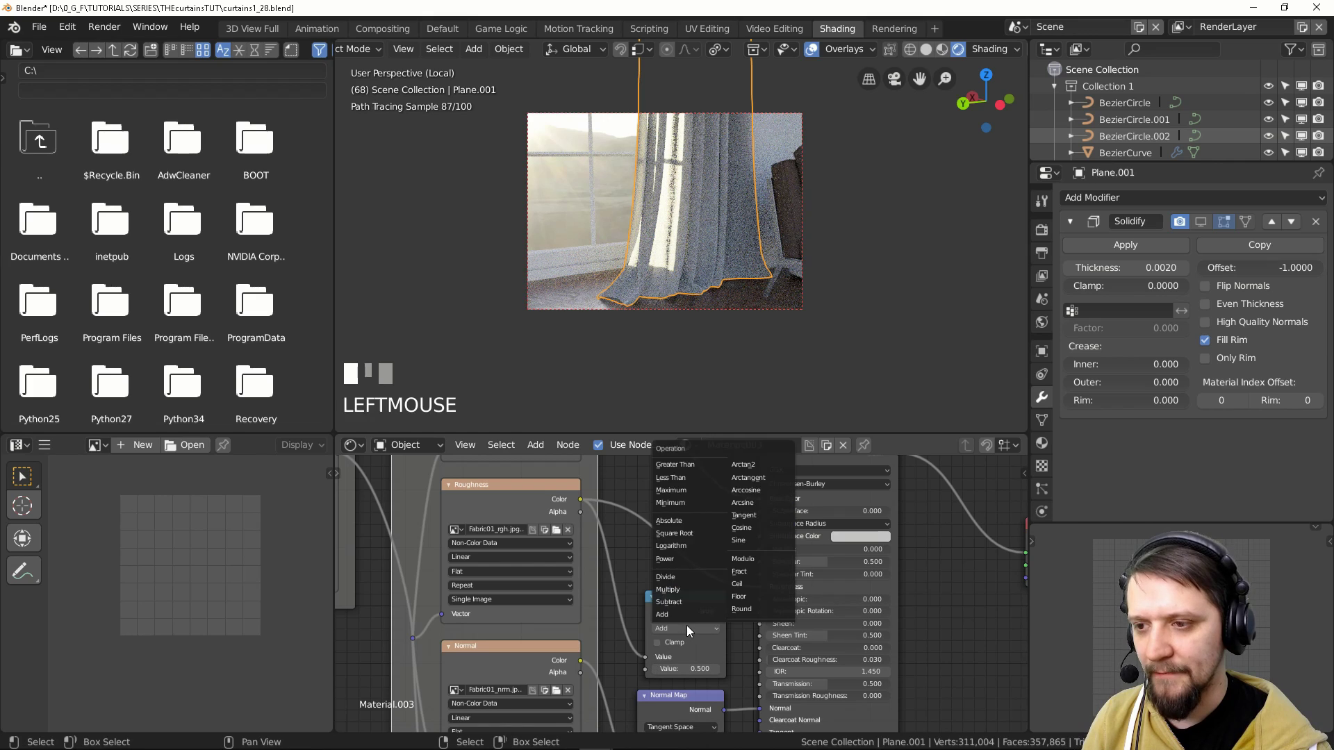
{"action": "left_click", "coordinate": [671, 589]}
{"action": "left_click", "coordinate": [700, 669]}
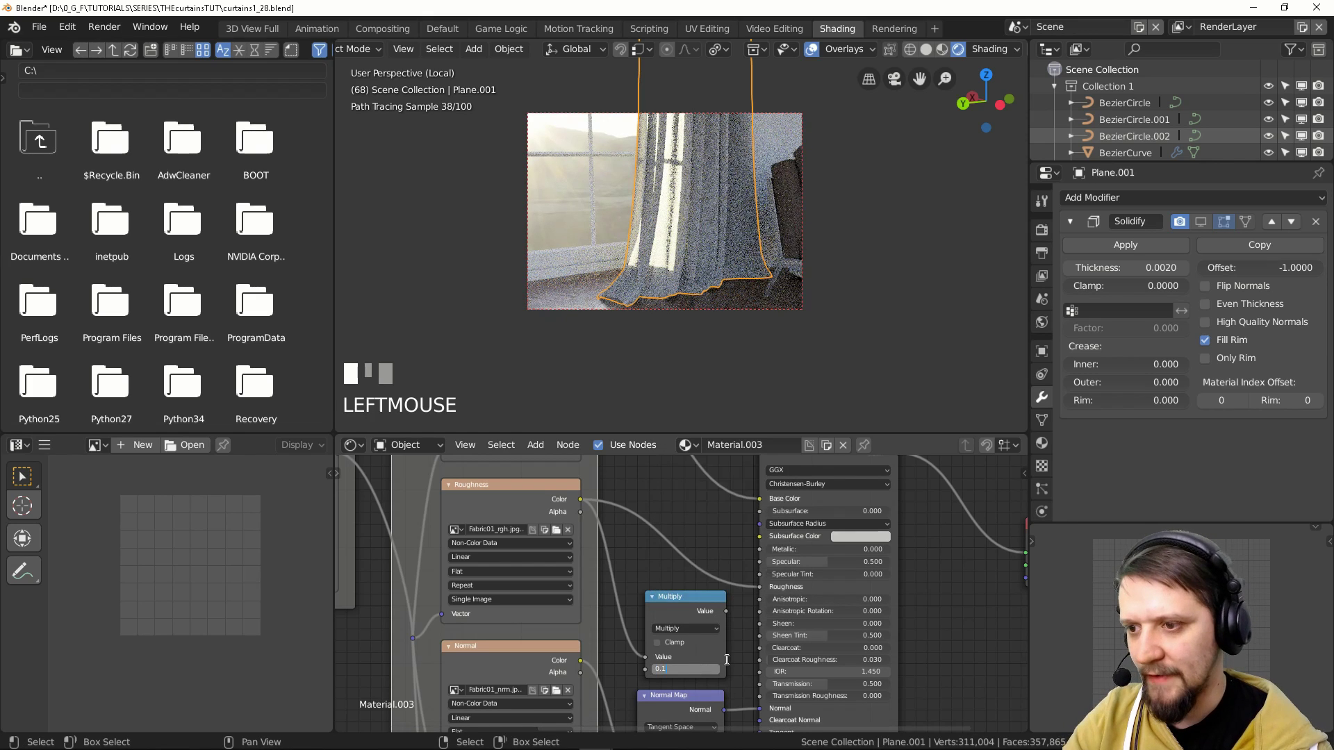
{"action": "type", "text": "0.1"}
{"action": "left_click", "coordinate": [727, 659]}
{"action": "left_click_drag", "start_coordinate": [685, 604], "coordinate": [656, 602]}
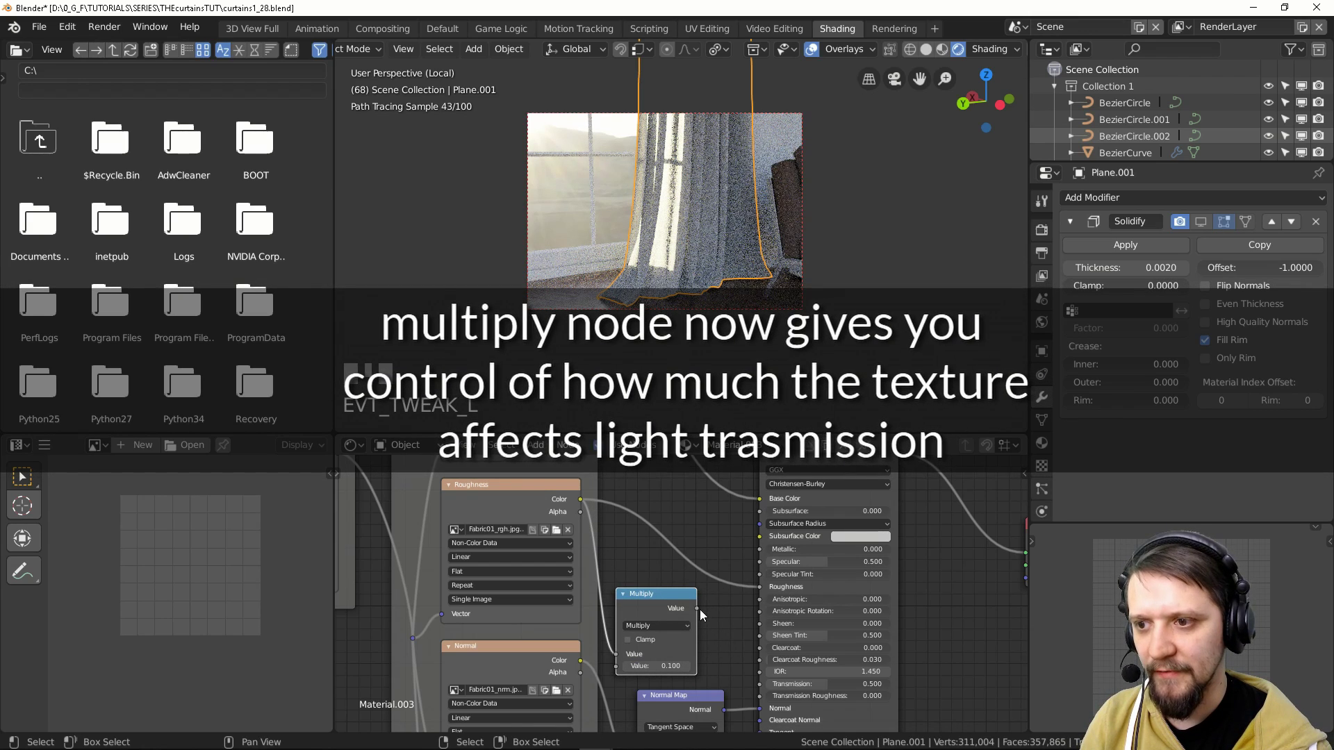
{"action": "left_click_drag", "start_coordinate": [697, 609], "coordinate": [759, 684]}
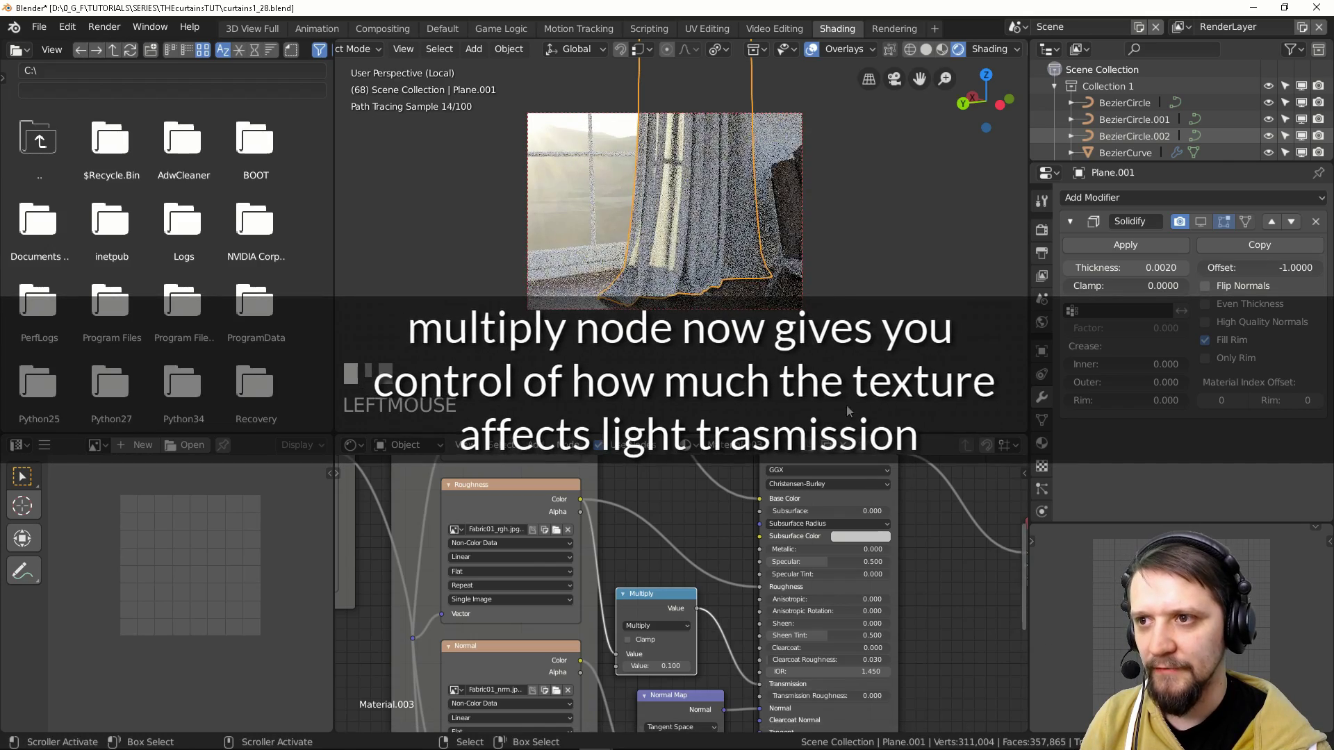
Step: Zoom the view in and out to check the curtain with Transmission driven by Multiply
{"action": "scroll", "coordinate": [697, 240], "scroll_direction": "up", "scroll_amount": 4}
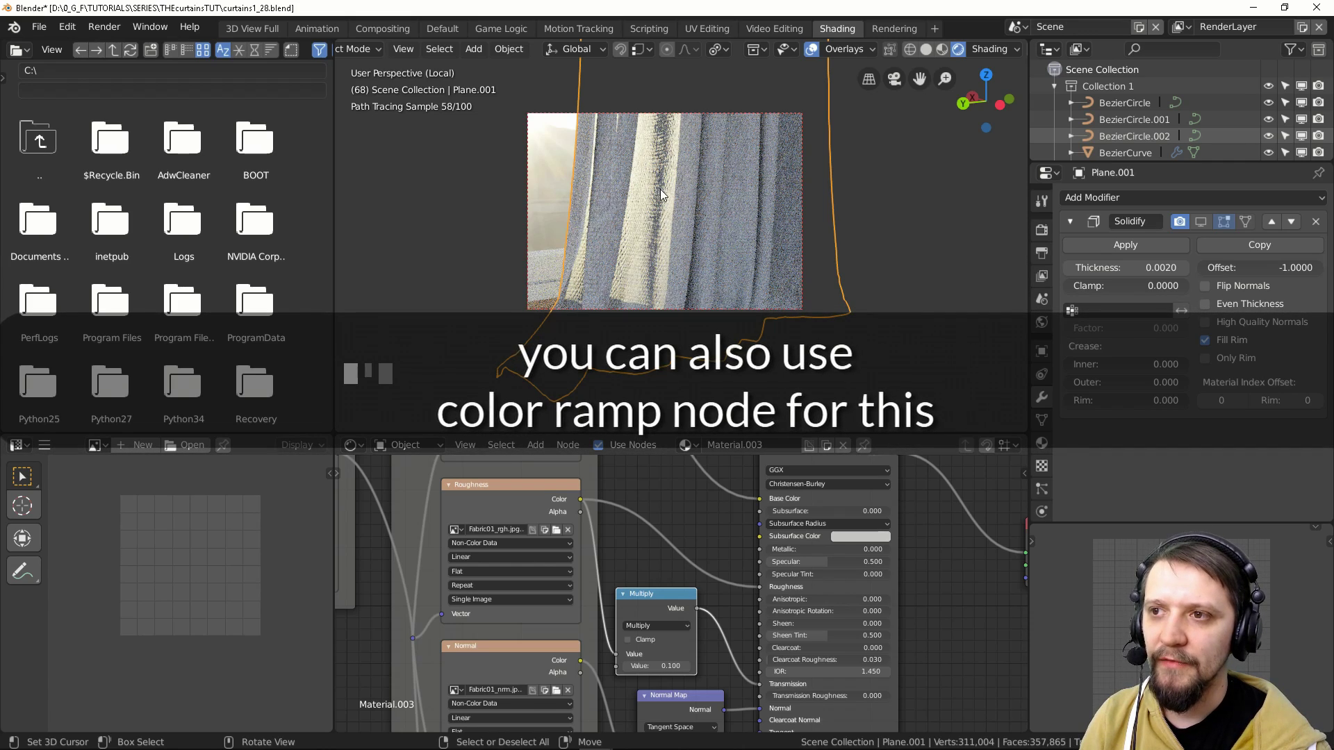
{"action": "scroll", "coordinate": [667, 173], "scroll_direction": "down", "scroll_amount": 4}
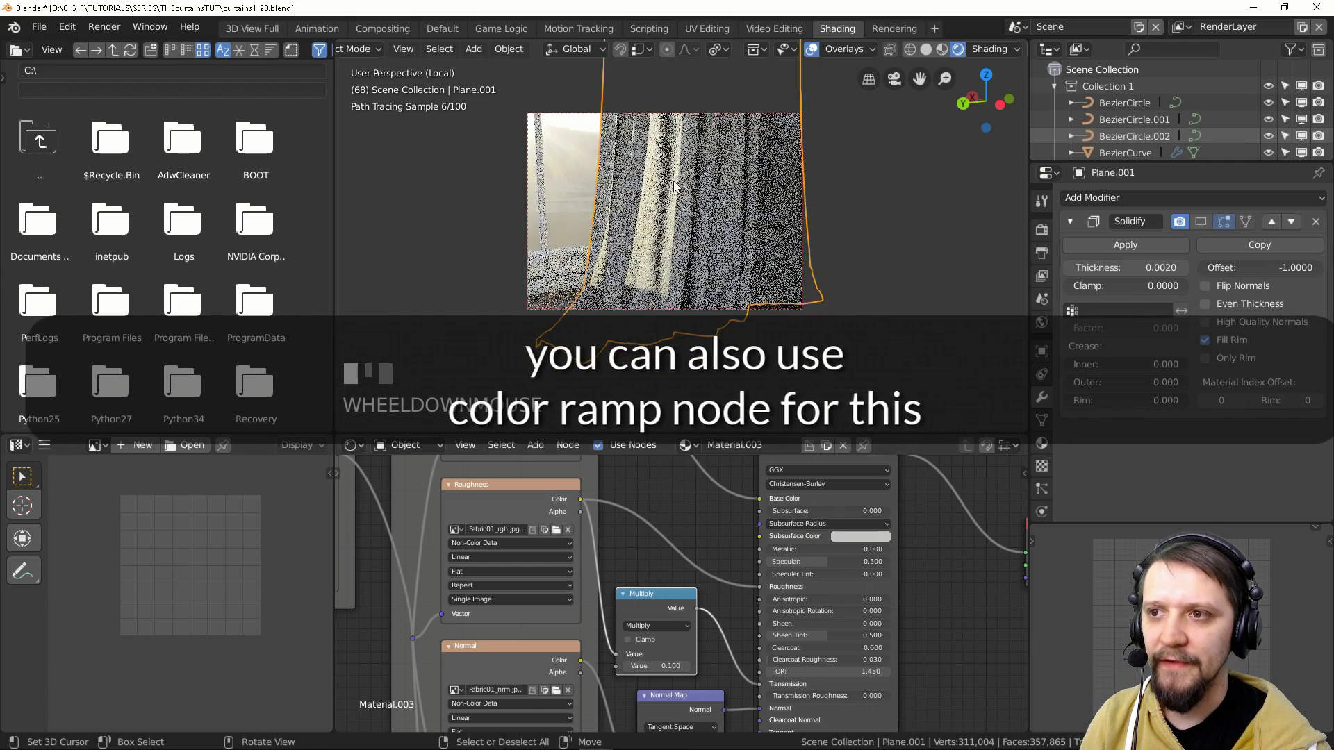
{"action": "scroll", "coordinate": [675, 202], "scroll_direction": "up", "scroll_amount": 4}
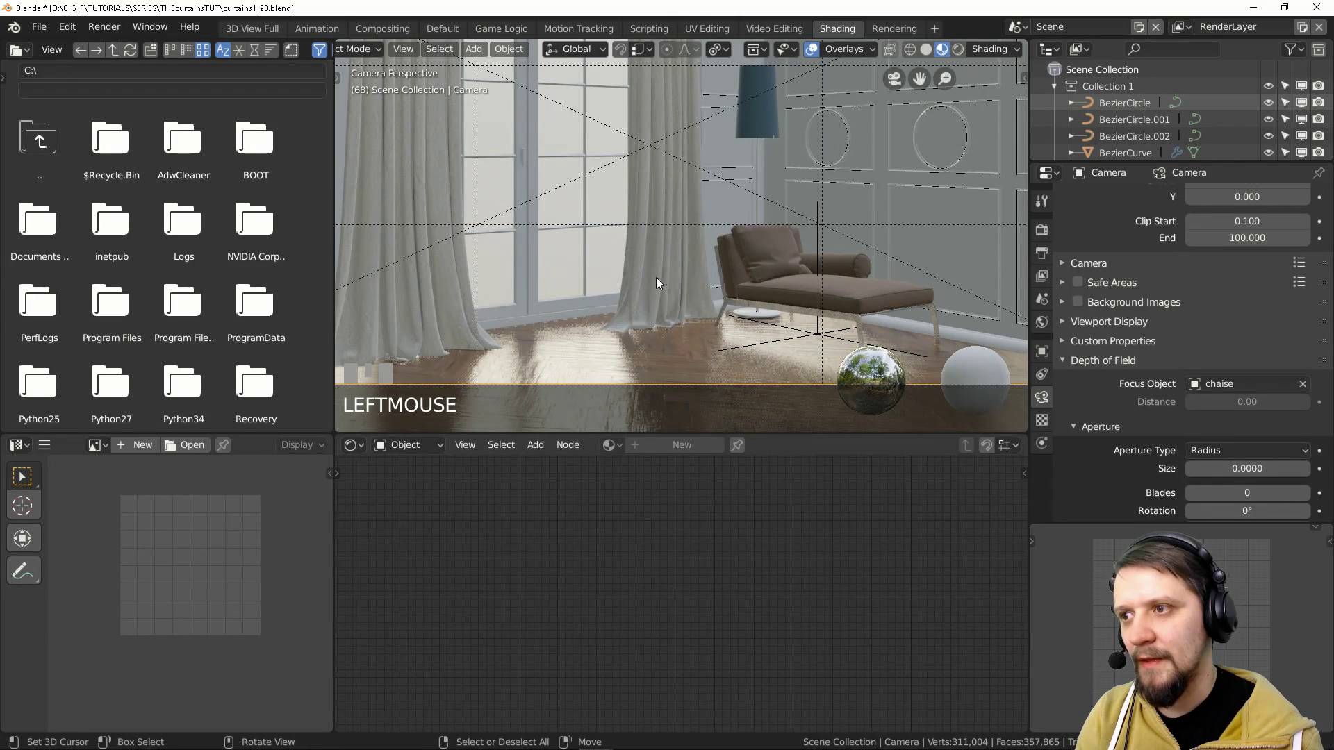
Step: Select the right curtain and drop SI-Fog-Spade-Fabric-2.jpg into its material as an image texture node
{"action": "right_click", "coordinate": [653, 192]}
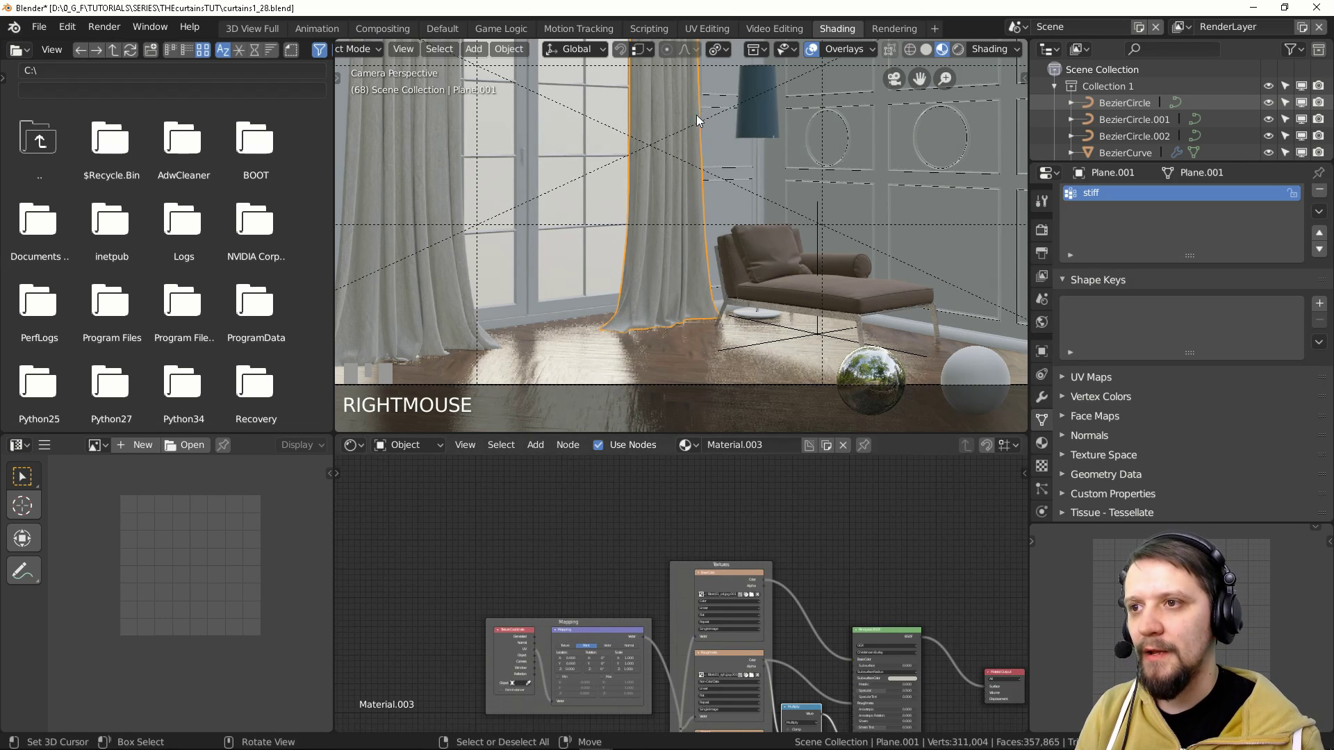
{"action": "scroll", "coordinate": [771, 507], "scroll_direction": "down", "scroll_amount": 1}
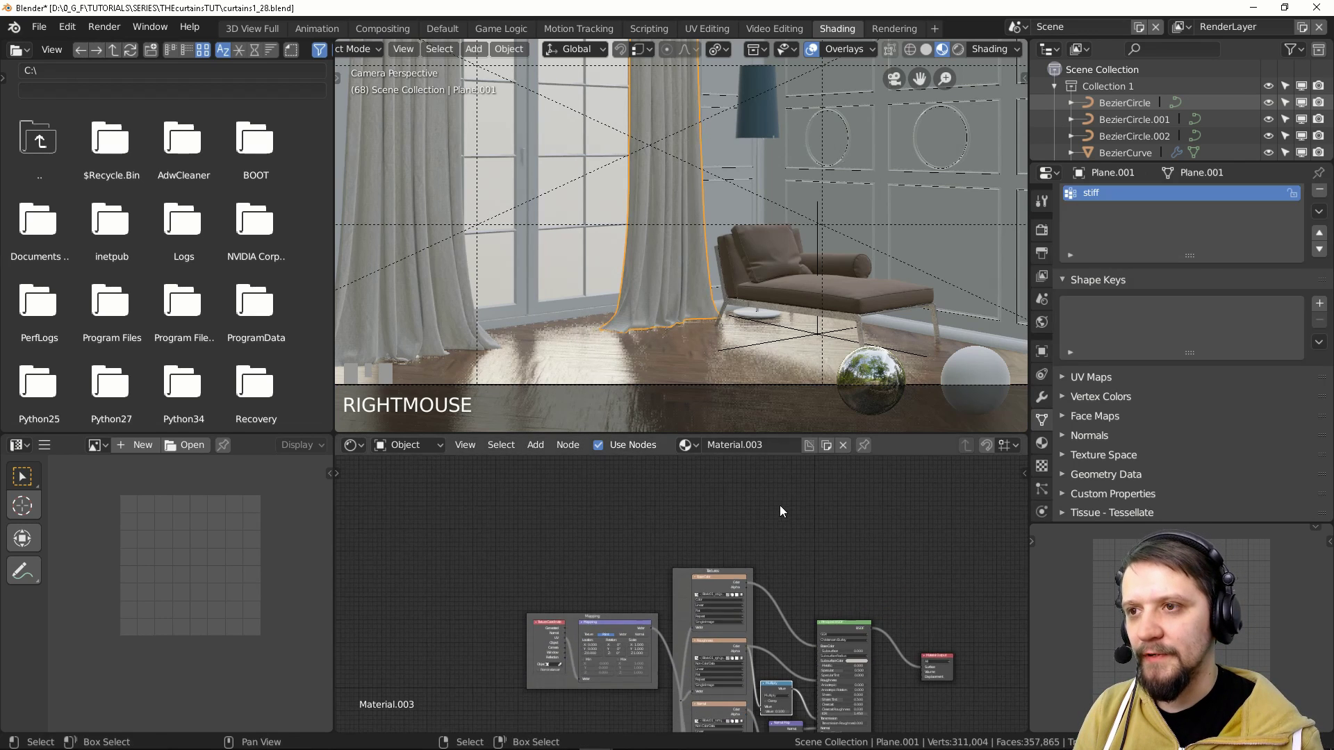
{"action": "middle_click_drag", "start_coordinate": [834, 536], "coordinate": [807, 522]}
{"action": "scroll", "coordinate": [807, 521], "scroll_direction": "up", "scroll_amount": 1}
{"action": "middle_click_drag", "start_coordinate": [709, 548], "coordinate": [681, 556]}
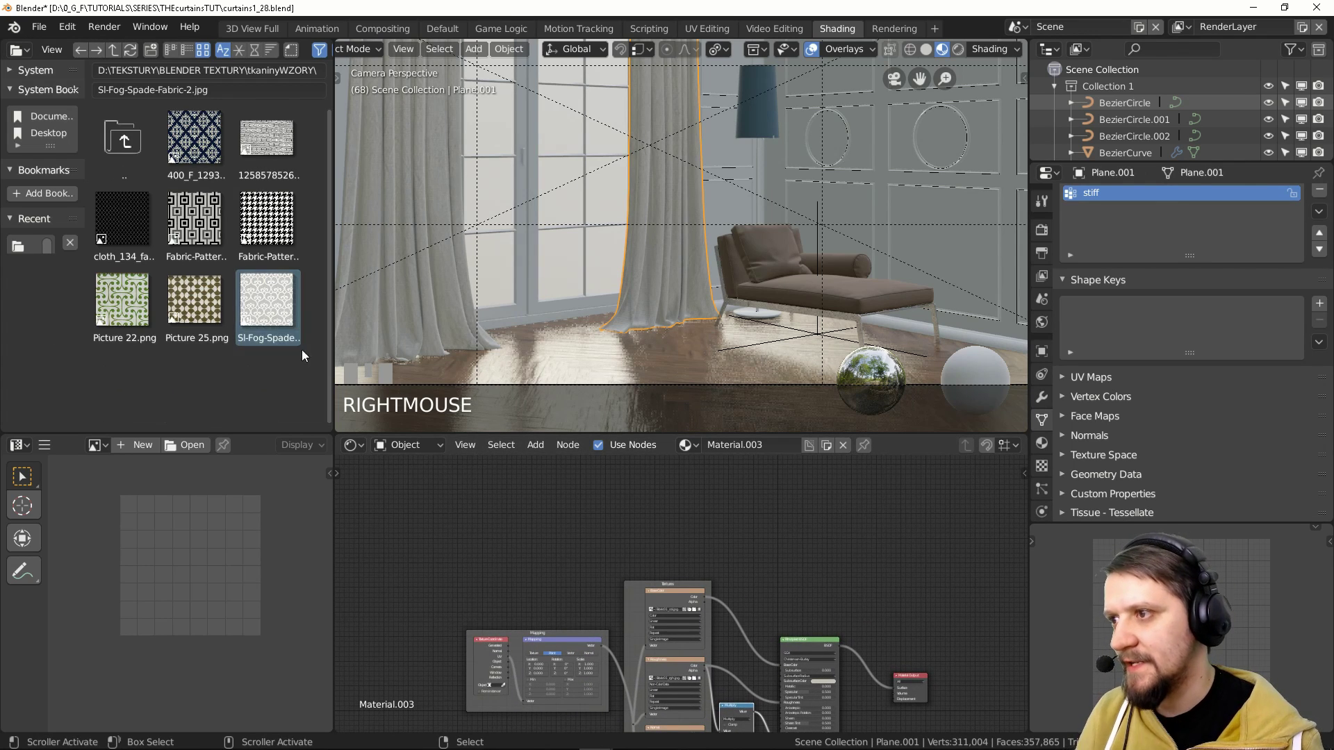
{"action": "left_click_drag", "start_coordinate": [266, 297], "coordinate": [552, 539]}
{"action": "left_click_drag", "start_coordinate": [600, 502], "coordinate": [599, 494]}
{"action": "scroll", "coordinate": [576, 530], "scroll_direction": "up", "scroll_amount": 3}
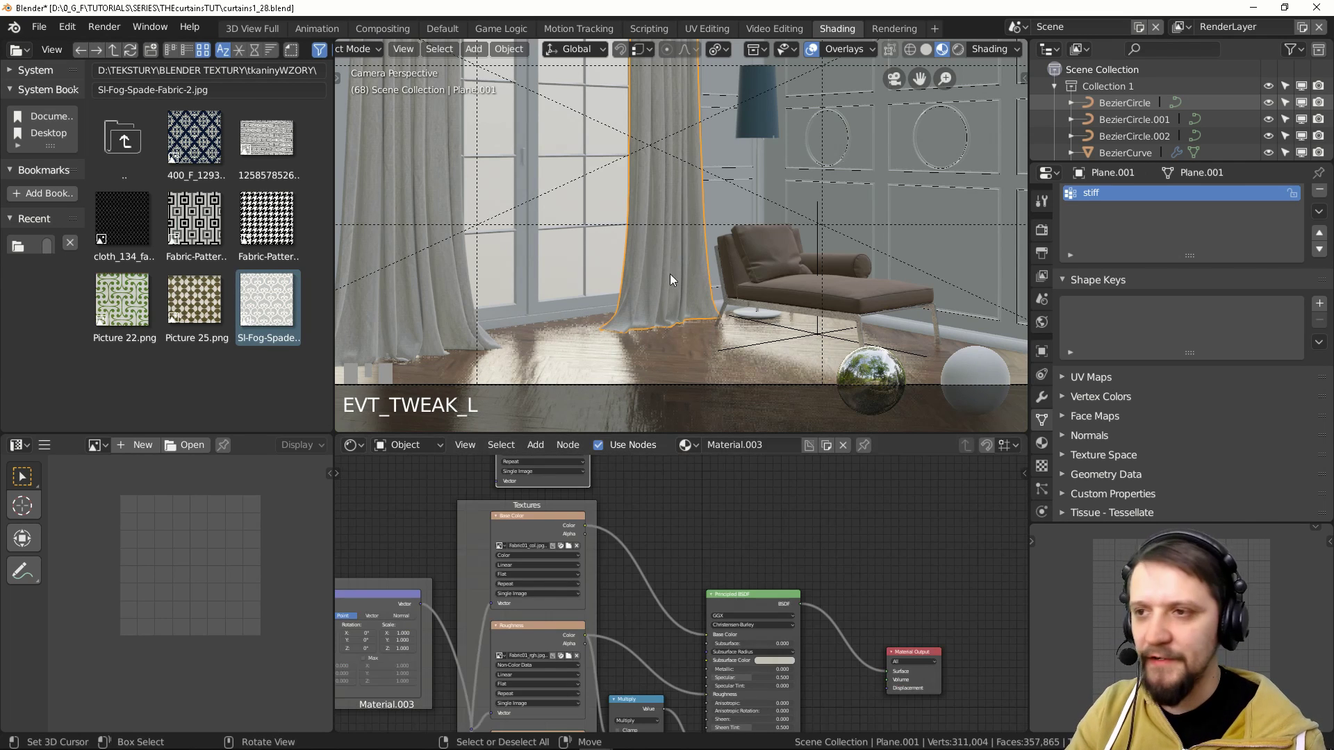
Step: Insert a MixRGB node into the Base Color link and expand it
{"action": "key", "text": "shift+a"}
{"action": "mouse_move", "coordinate": [666, 540]}
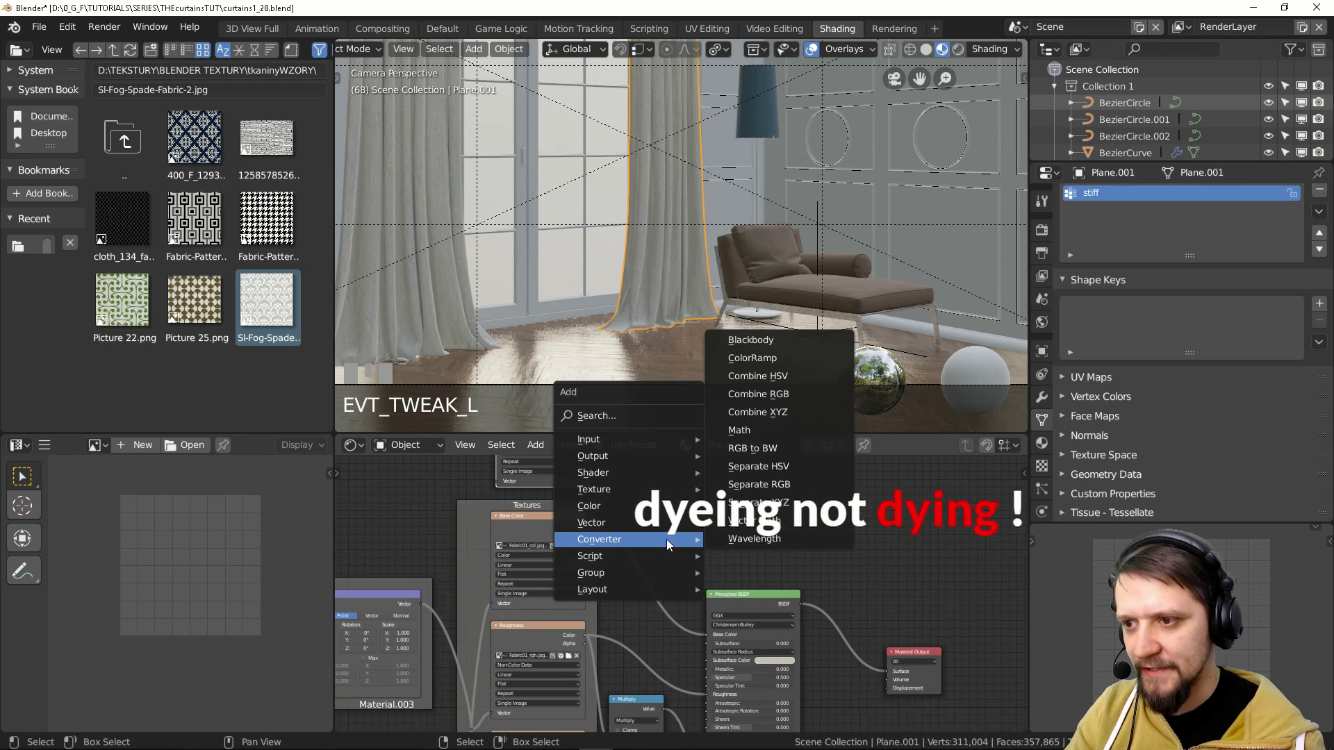
{"action": "mouse_move", "coordinate": [618, 506]}
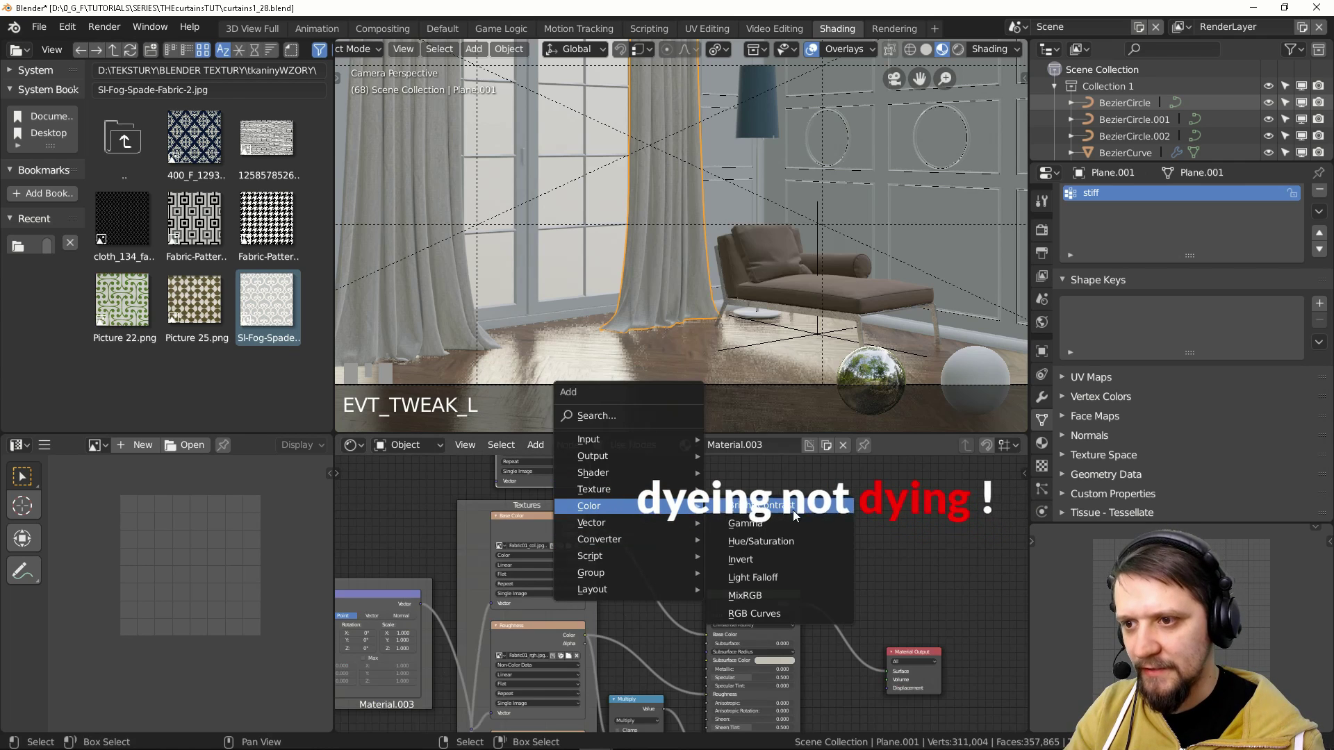
{"action": "left_click", "coordinate": [754, 595]}
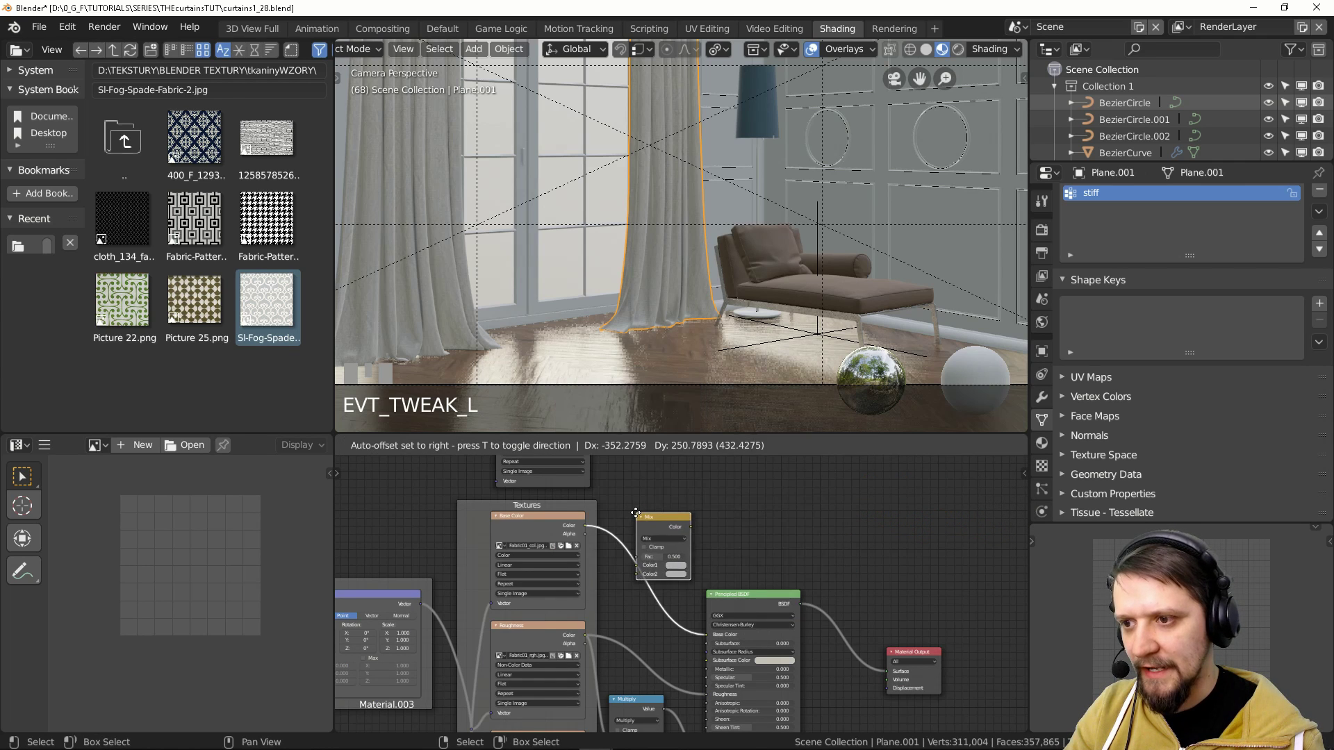
{"action": "left_click", "coordinate": [654, 525]}
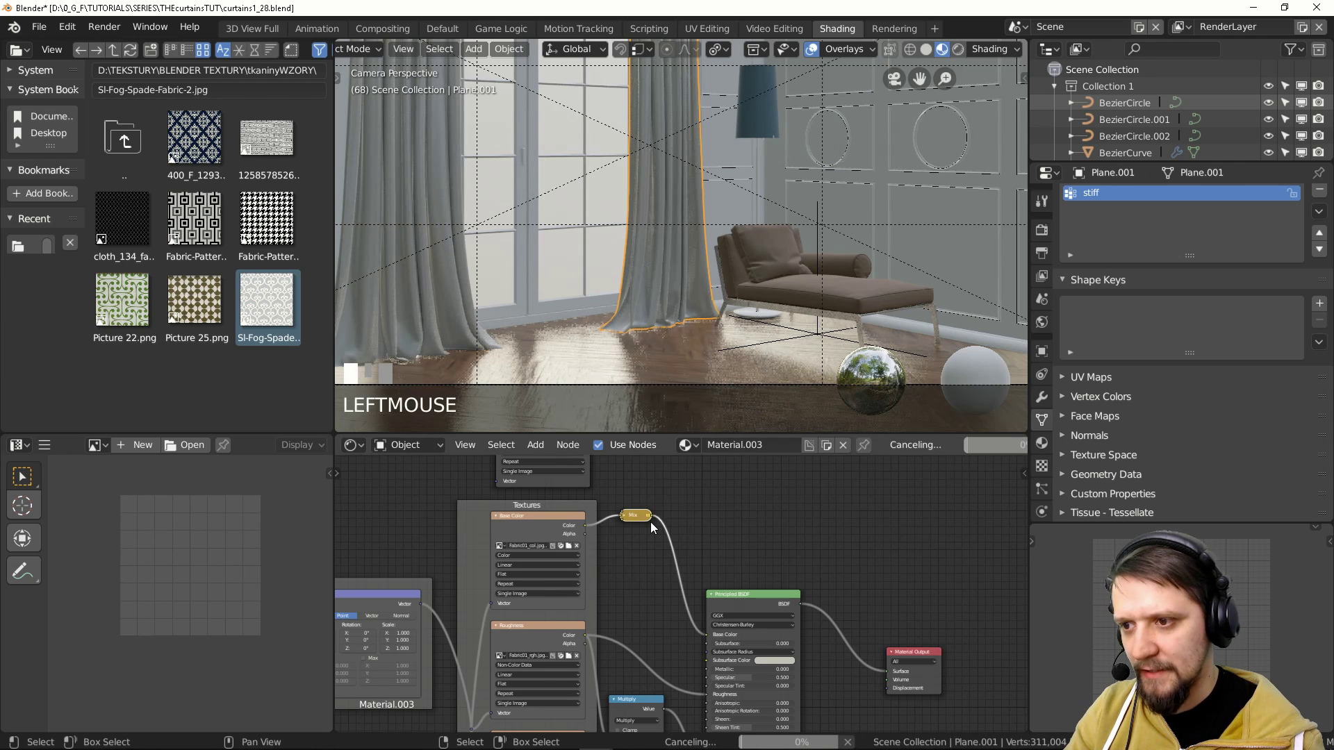
{"action": "left_click", "coordinate": [628, 519]}
{"action": "left_click_drag", "start_coordinate": [646, 523], "coordinate": [656, 517]}
Step: Connect the spade pattern image's colour into the Mix node's Color2
{"action": "middle_click_drag", "start_coordinate": [604, 451], "coordinate": [569, 521]}
{"action": "left_click_drag", "start_coordinate": [554, 472], "coordinate": [559, 489]}
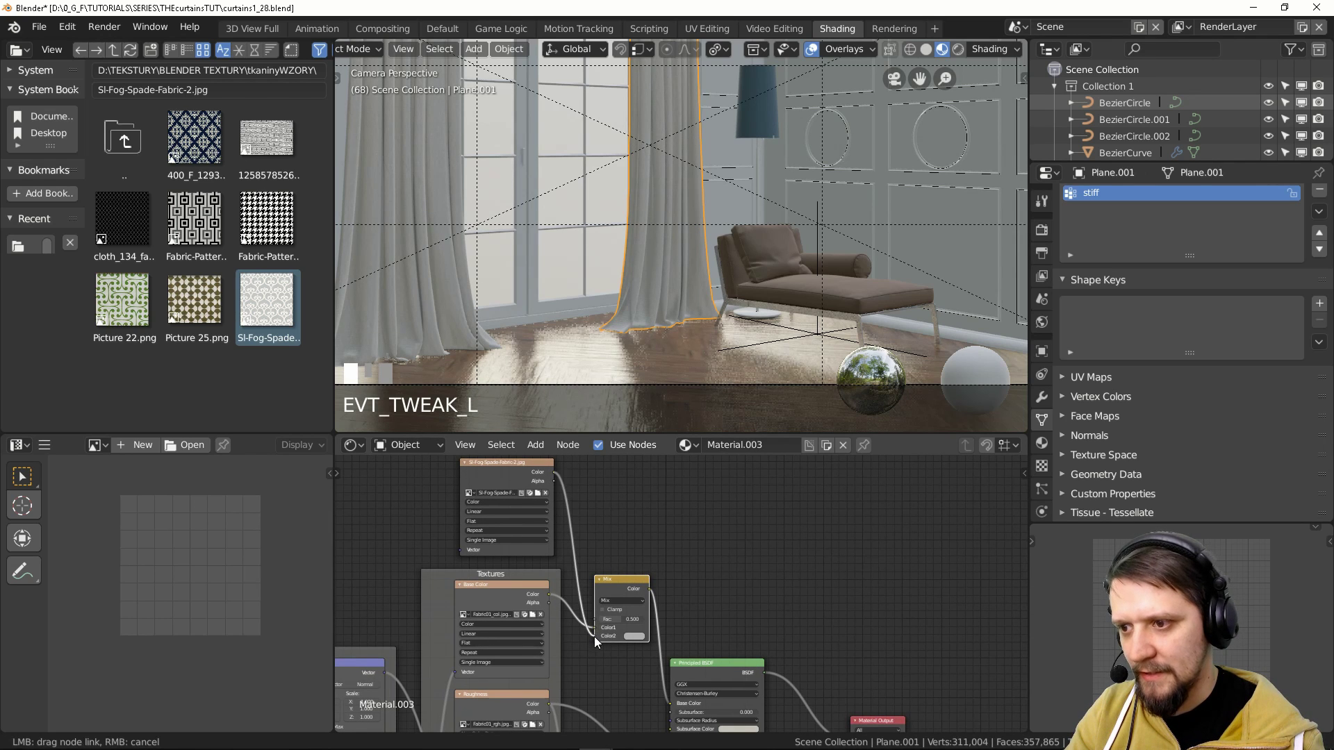
{"action": "left_click_drag", "start_coordinate": [759, 624], "coordinate": [786, 585]}
{"action": "scroll", "coordinate": [679, 278], "scroll_direction": "up", "scroll_amount": 3}
{"action": "middle_click_drag", "start_coordinate": [679, 278], "coordinate": [639, 271], "text": "shift"}
{"action": "scroll", "coordinate": [782, 574], "scroll_direction": "up", "scroll_amount": 2}
Step: Set the Mix node's blend mode to Overlay with factor 1.000
{"action": "left_click", "coordinate": [781, 579]}
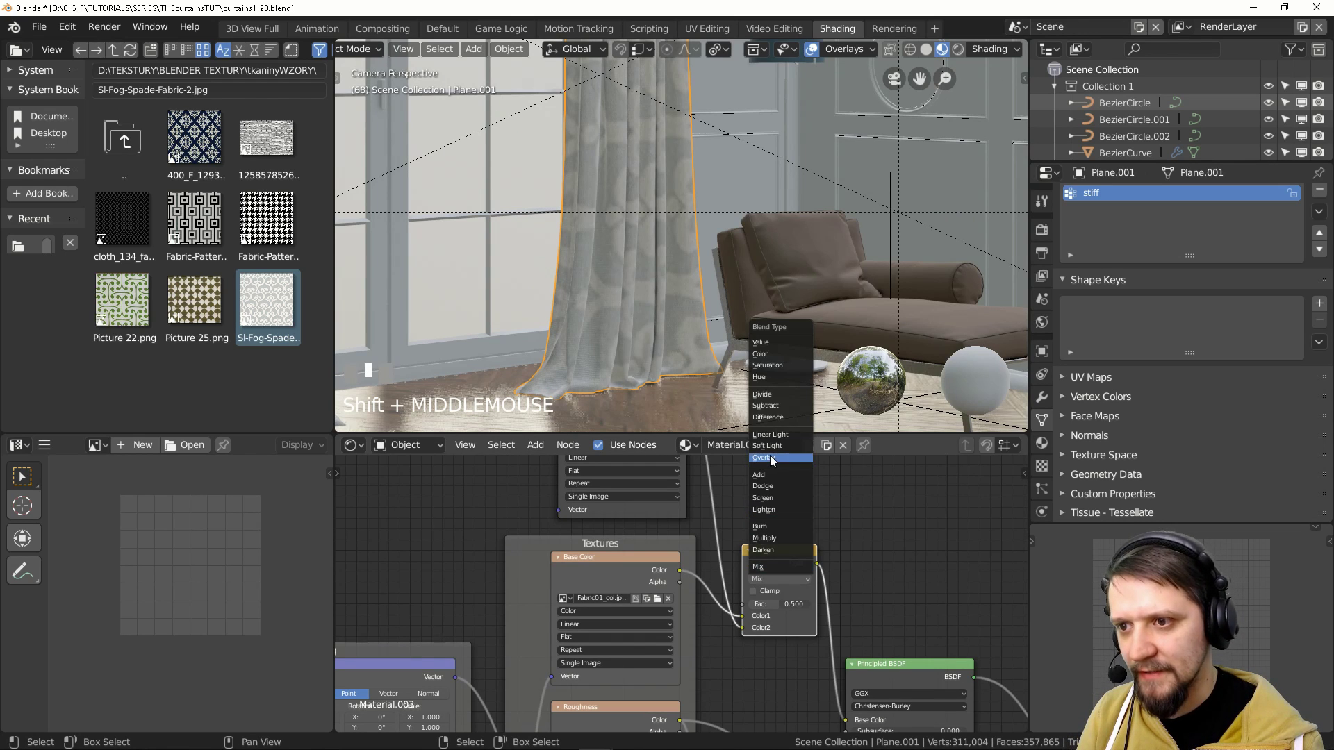
{"action": "key", "text": "Return"}
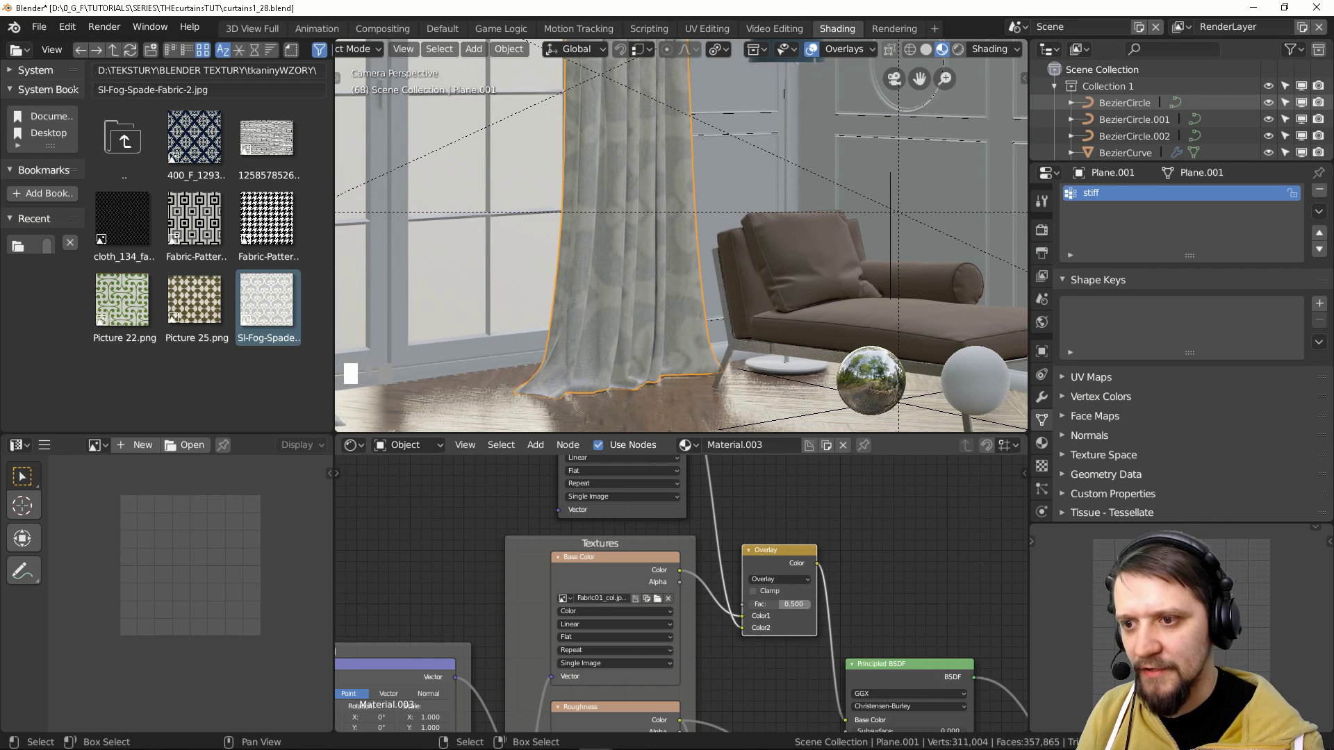
{"action": "left_click_drag", "start_coordinate": [793, 604], "coordinate": [804, 609]}
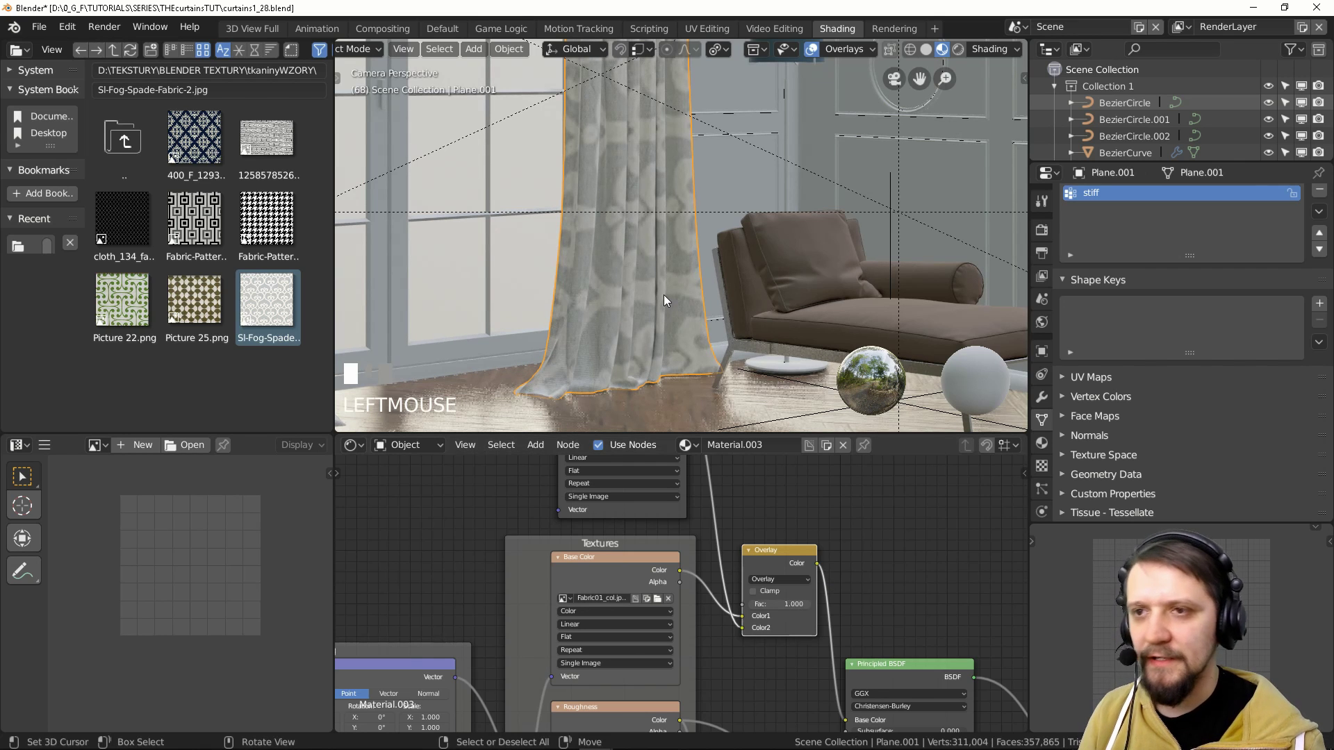
{"action": "scroll", "coordinate": [593, 219], "scroll_direction": "up", "scroll_amount": 6}
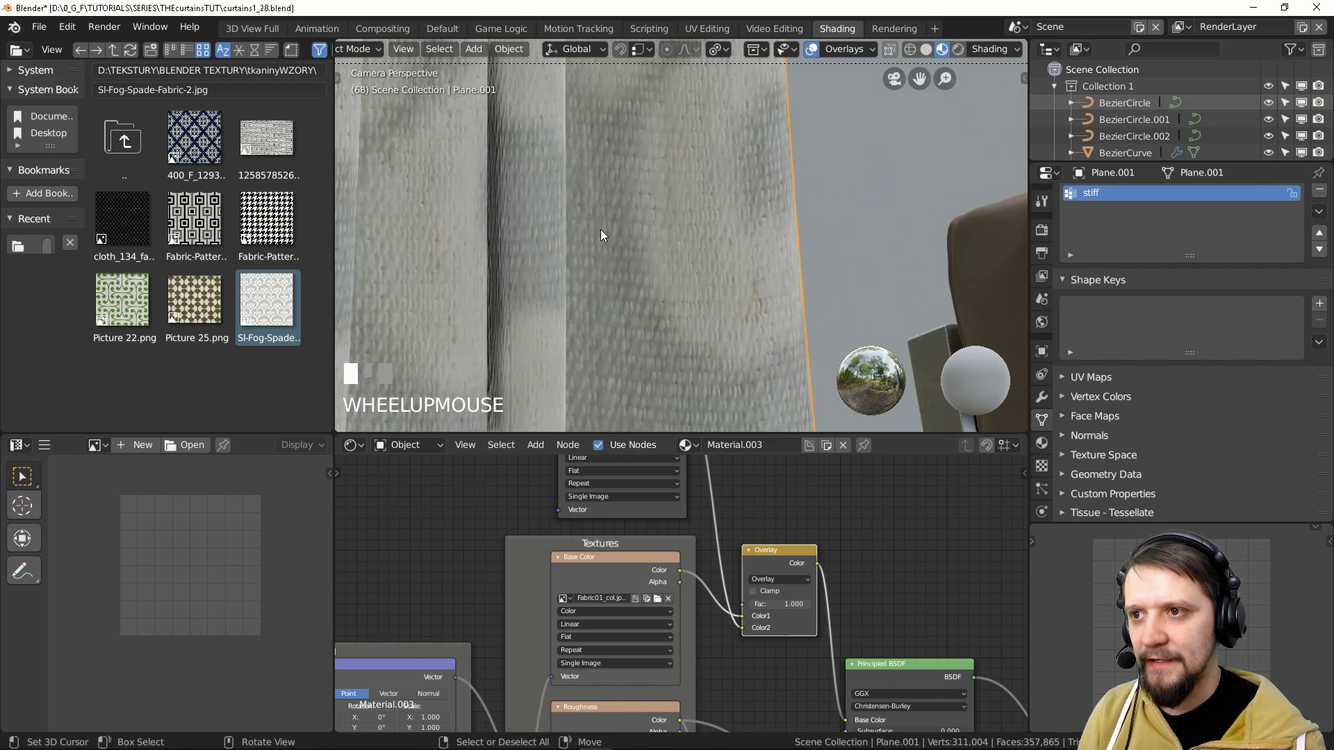
{"action": "scroll", "coordinate": [698, 235], "scroll_direction": "down", "scroll_amount": 5}
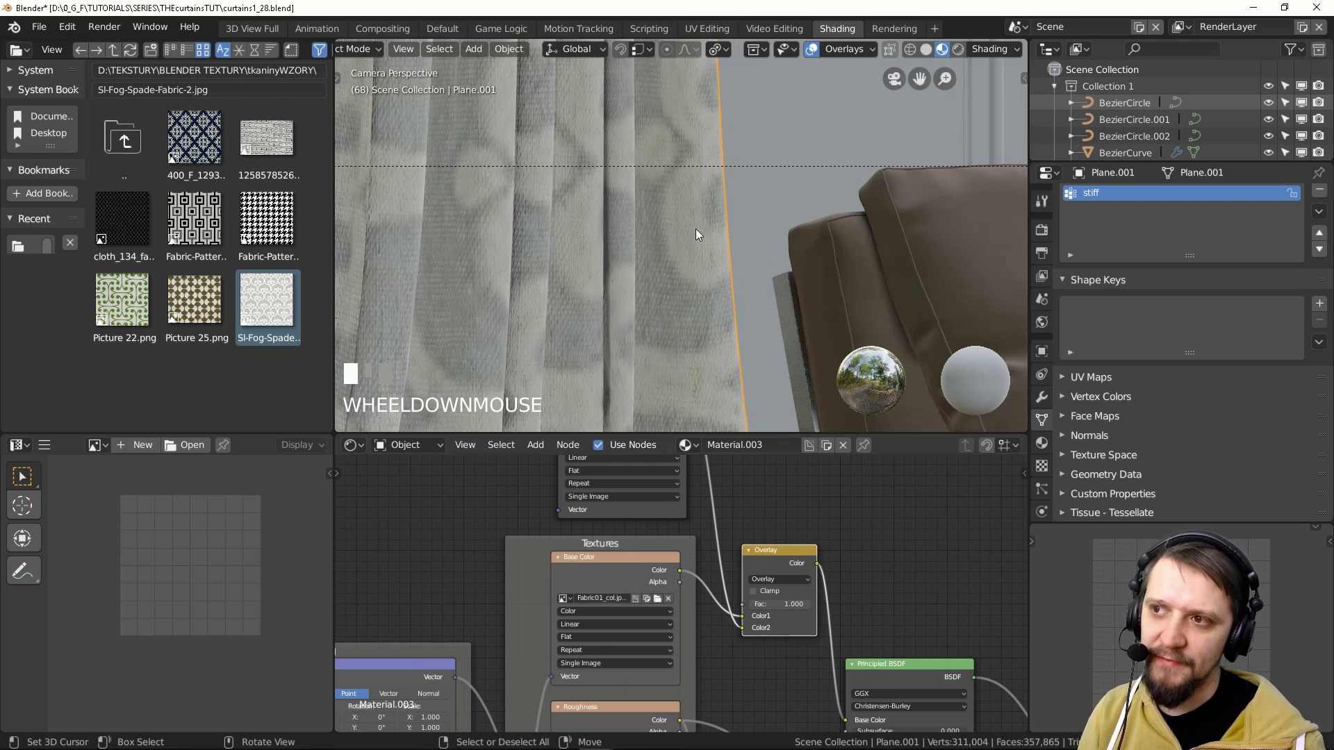
{"action": "scroll", "coordinate": [693, 229], "scroll_direction": "down", "scroll_amount": 4}
{"action": "scroll", "coordinate": [661, 224], "scroll_direction": "up", "scroll_amount": 2}
{"action": "middle_click_drag", "start_coordinate": [600, 201], "coordinate": [659, 274], "text": "shift"}
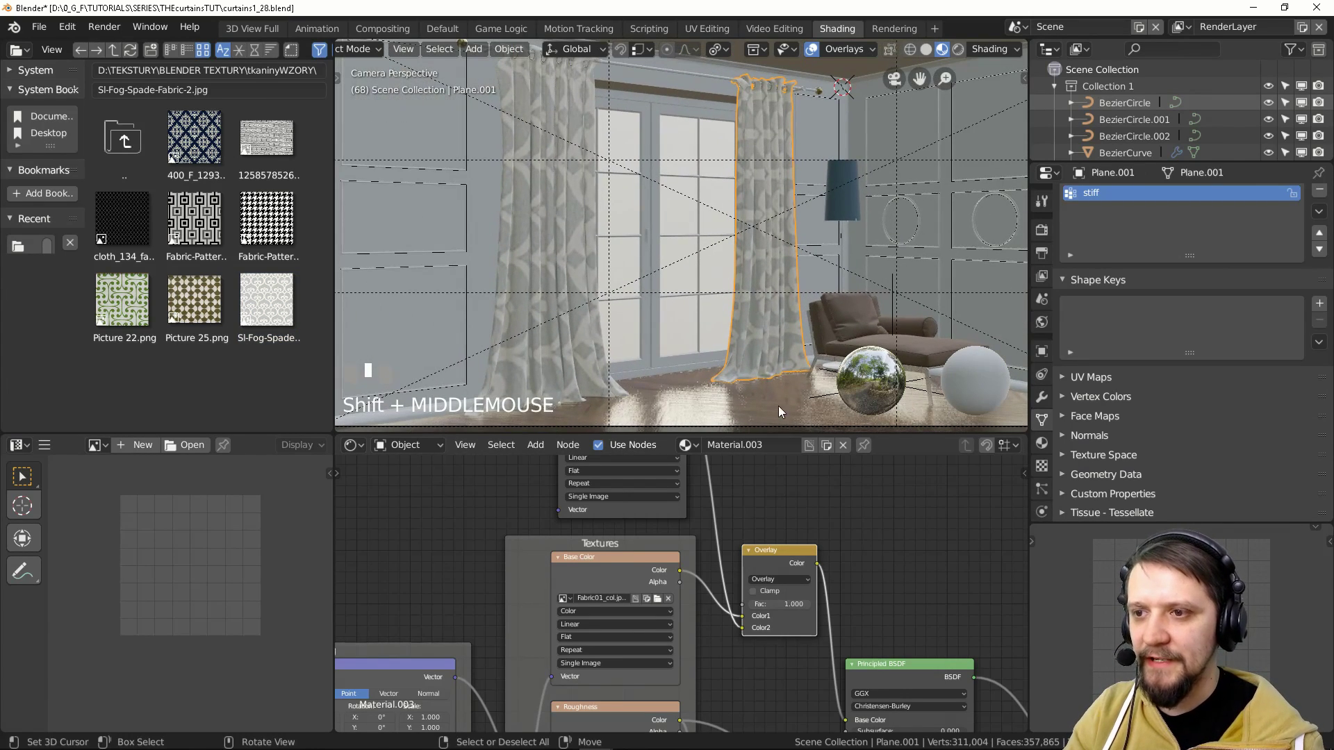
Step: Duplicate the Texture Coordinate and Mapping nodes and connect the new Mapping into the pattern image
{"action": "scroll", "coordinate": [810, 527], "scroll_direction": "down", "scroll_amount": 1}
{"action": "scroll", "coordinate": [810, 526], "scroll_direction": "down", "scroll_amount": 2}
{"action": "left_click", "coordinate": [585, 595]}
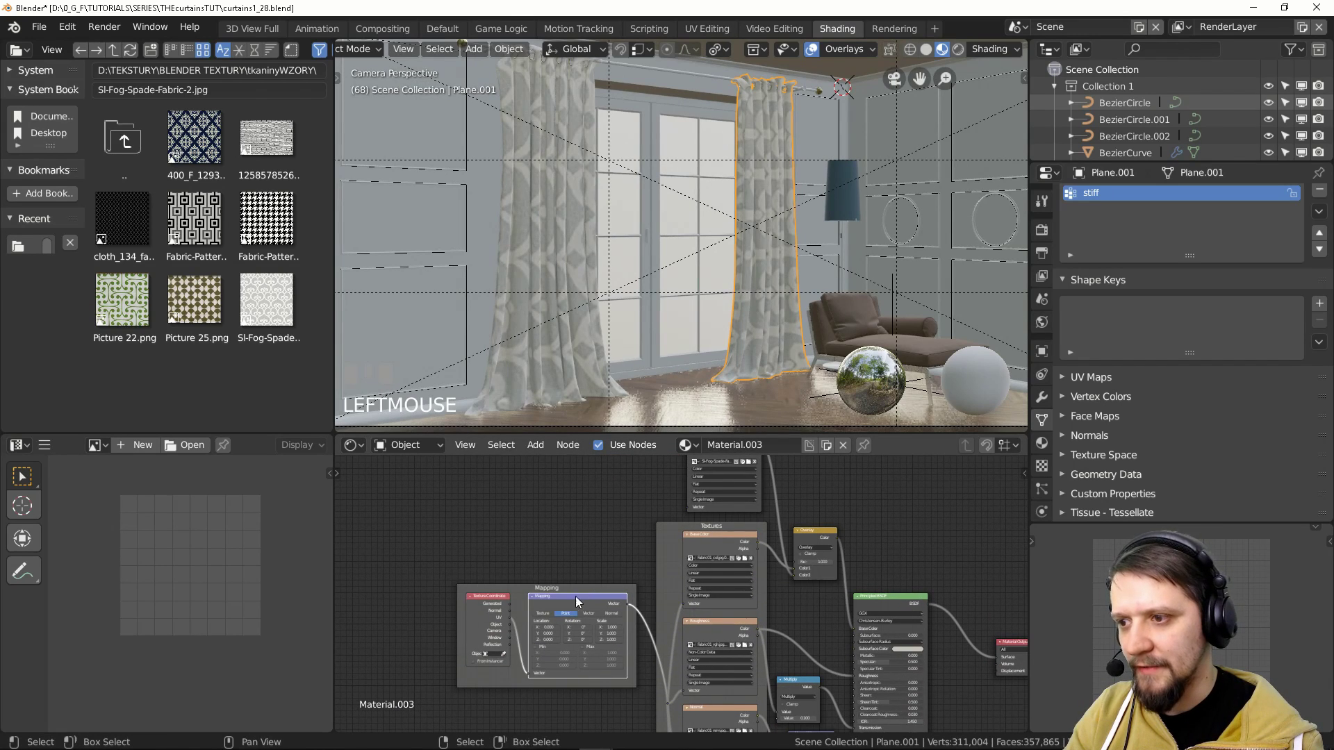
{"action": "left_click", "coordinate": [561, 605], "text": "shift"}
{"action": "key", "text": "shift+d"}
{"action": "left_click", "coordinate": [608, 502]}
{"action": "scroll", "coordinate": [597, 565], "scroll_direction": "up", "scroll_amount": 2}
{"action": "left_click_drag", "start_coordinate": [524, 517], "coordinate": [662, 549]}
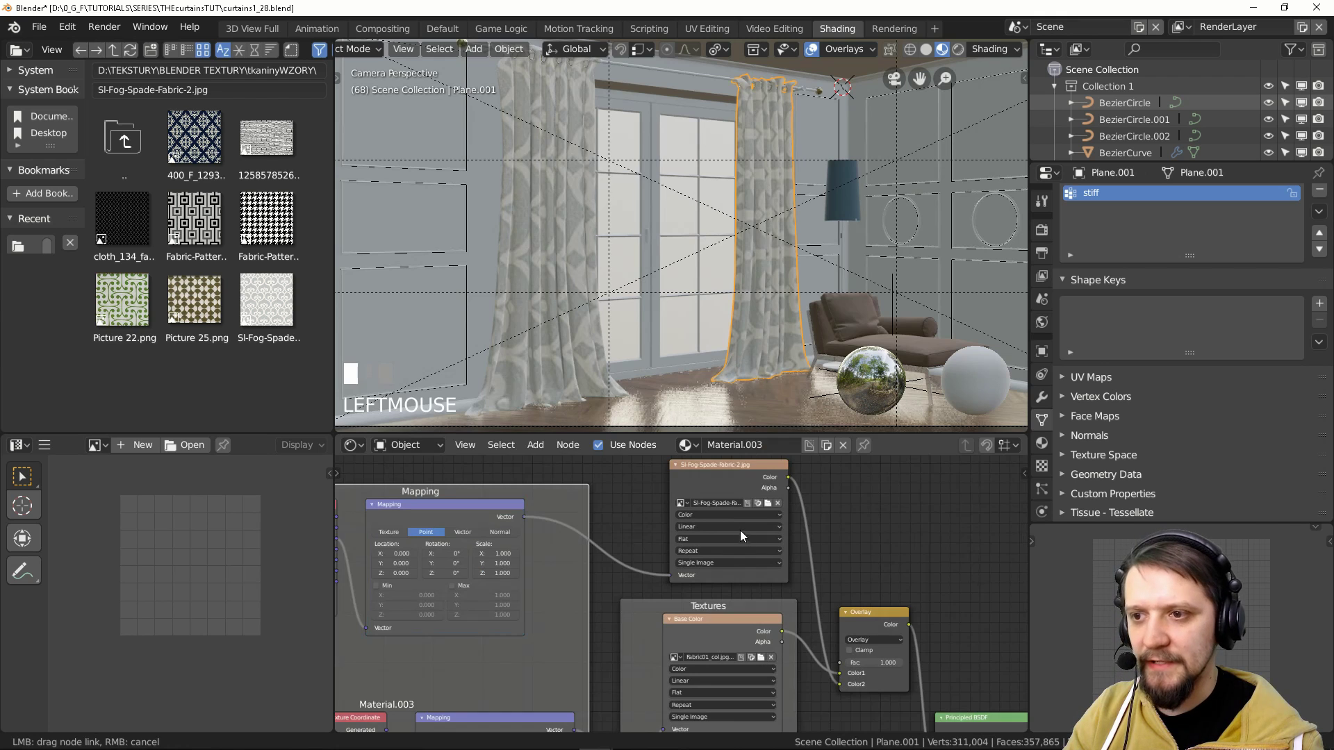
{"action": "left_click_drag", "start_coordinate": [740, 529], "coordinate": [736, 514]}
Step: Set the new Mapping node's X, Y and Z scale to 5
{"action": "middle_click", "coordinate": [722, 453]}
{"action": "scroll", "coordinate": [610, 521], "scroll_direction": "down", "scroll_amount": 5}
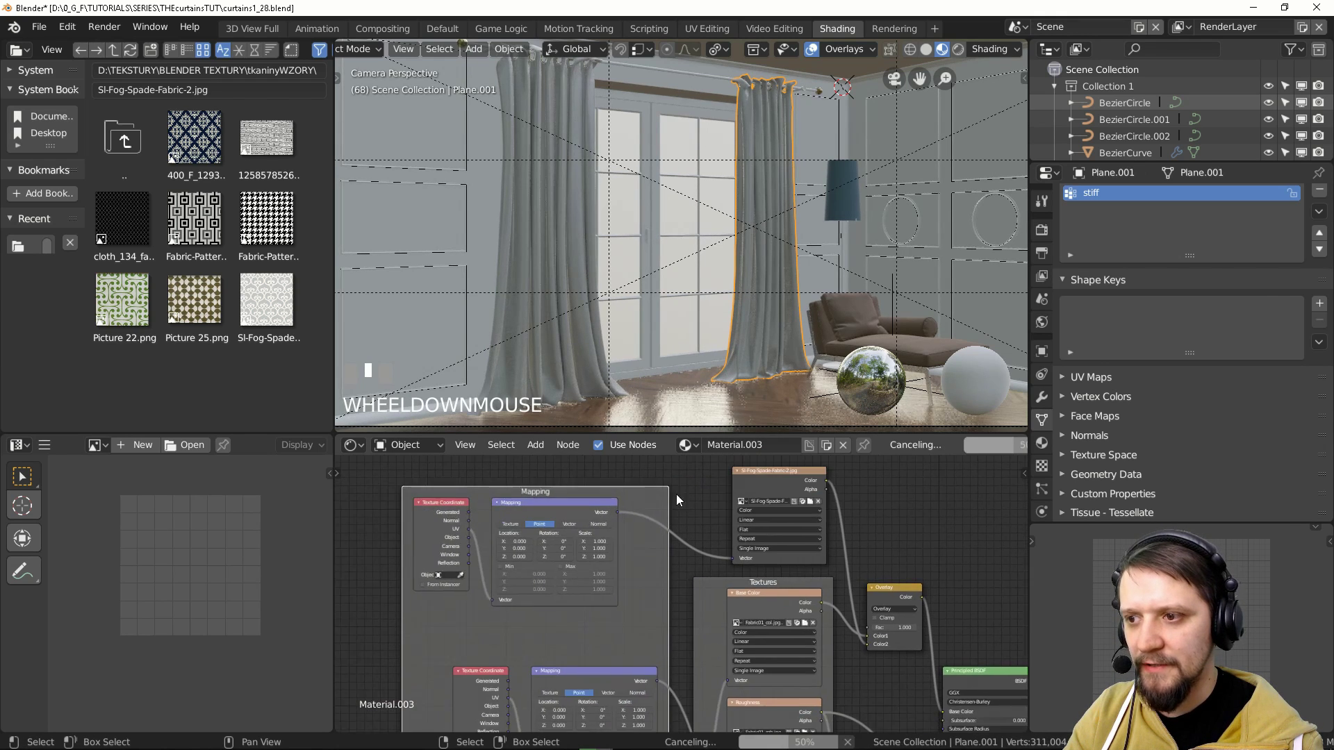
{"action": "middle_click_drag", "start_coordinate": [678, 585], "coordinate": [638, 549]}
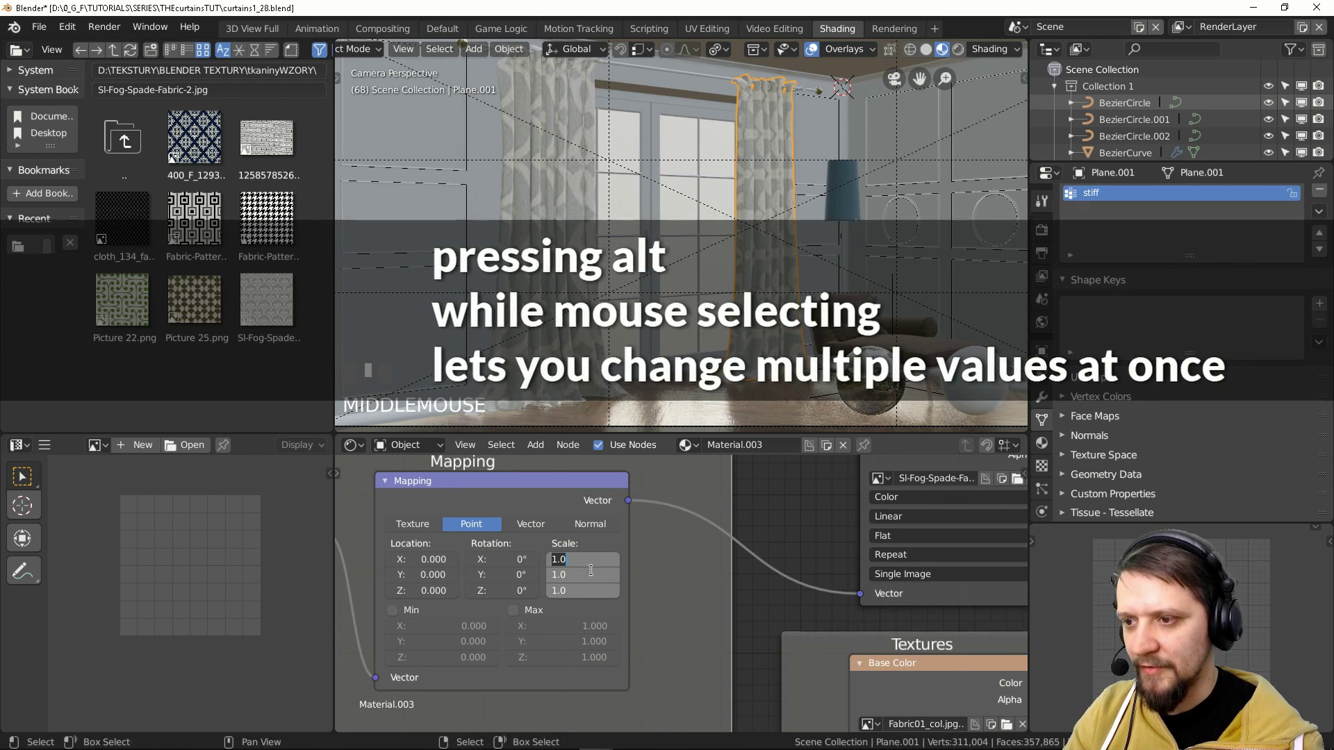
{"action": "left_click_drag", "start_coordinate": [584, 559], "coordinate": [611, 601], "text": "alt"}
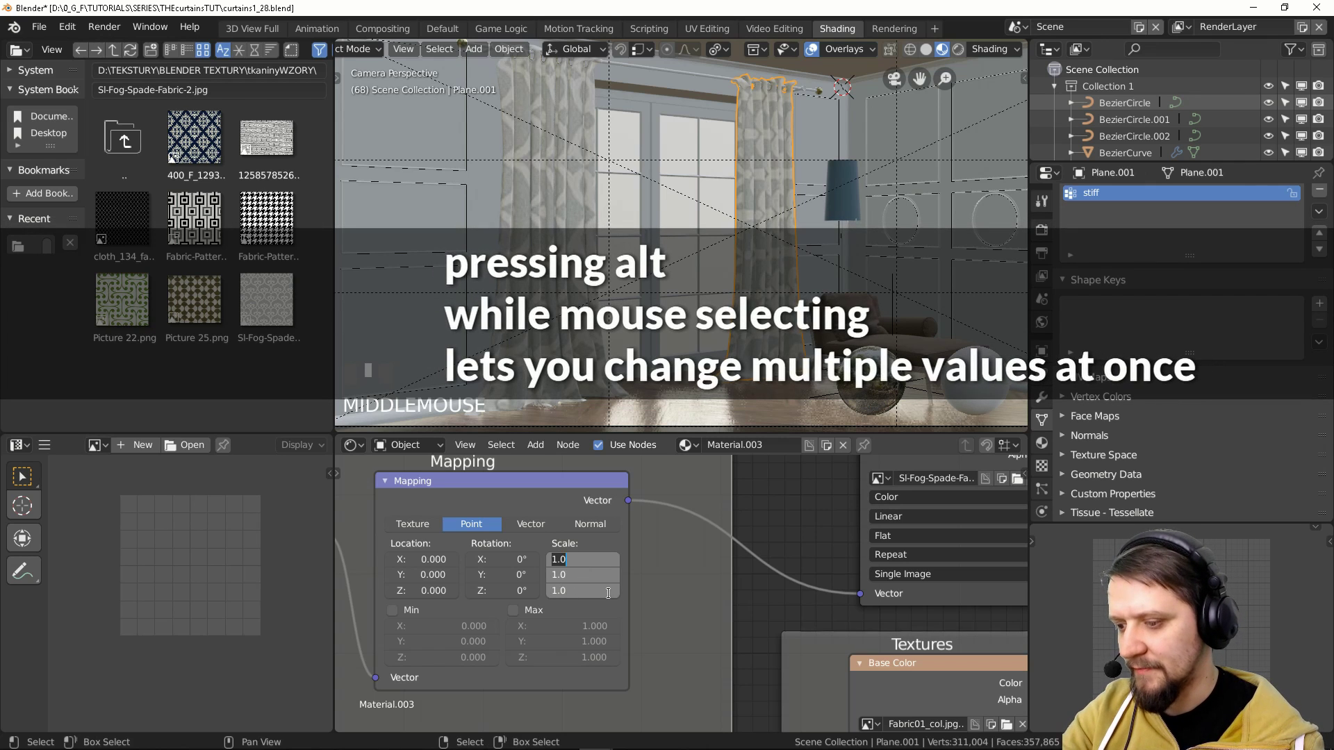
{"action": "type", "text": "5"}
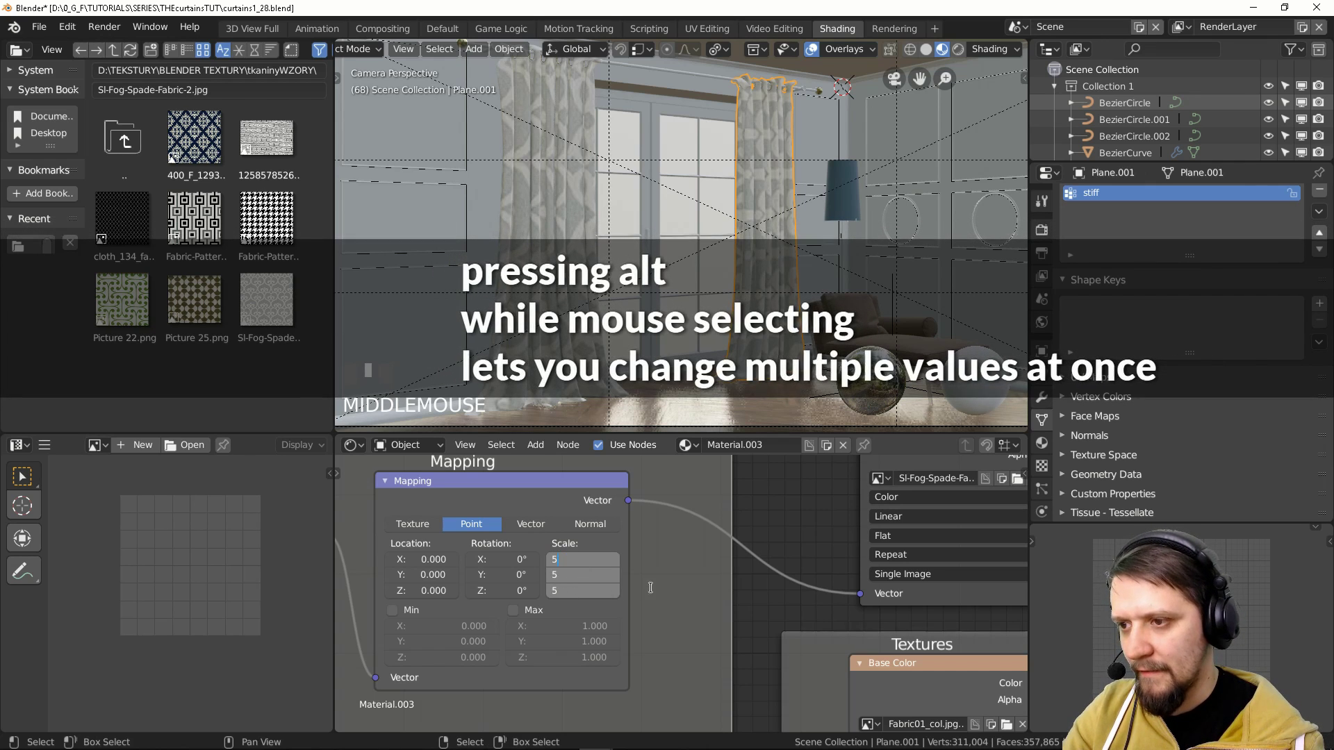
{"action": "left_click", "coordinate": [869, 364]}
Step: Set the other Mapping node's X, Y and Z scale to 2
{"action": "scroll", "coordinate": [710, 637], "scroll_direction": "down", "scroll_amount": 4}
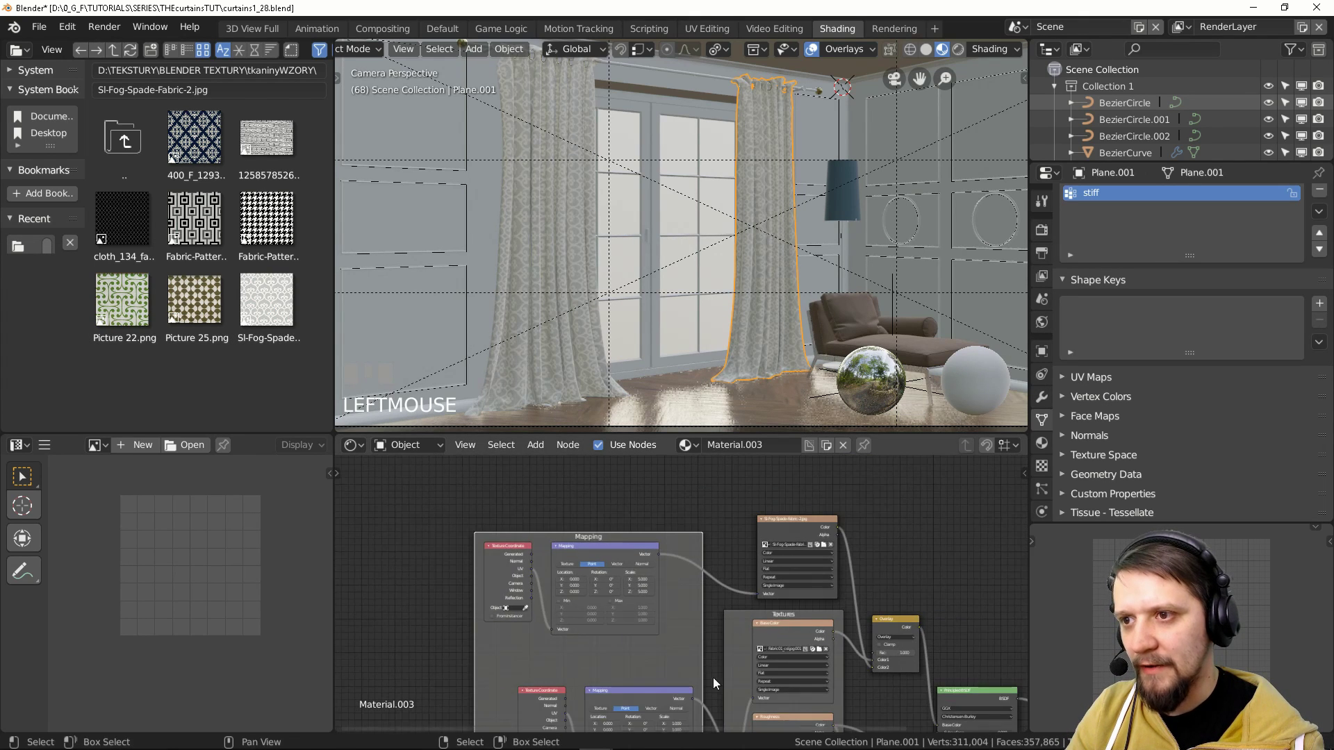
{"action": "scroll", "coordinate": [649, 572], "scroll_direction": "up", "scroll_amount": 2}
{"action": "scroll", "coordinate": [644, 602], "scroll_direction": "up", "scroll_amount": 1}
{"action": "middle_click_drag", "start_coordinate": [694, 565], "coordinate": [639, 698]}
{"action": "scroll", "coordinate": [757, 267], "scroll_direction": "up", "scroll_amount": 5}
{"action": "scroll", "coordinate": [645, 631], "scroll_direction": "down", "scroll_amount": 2}
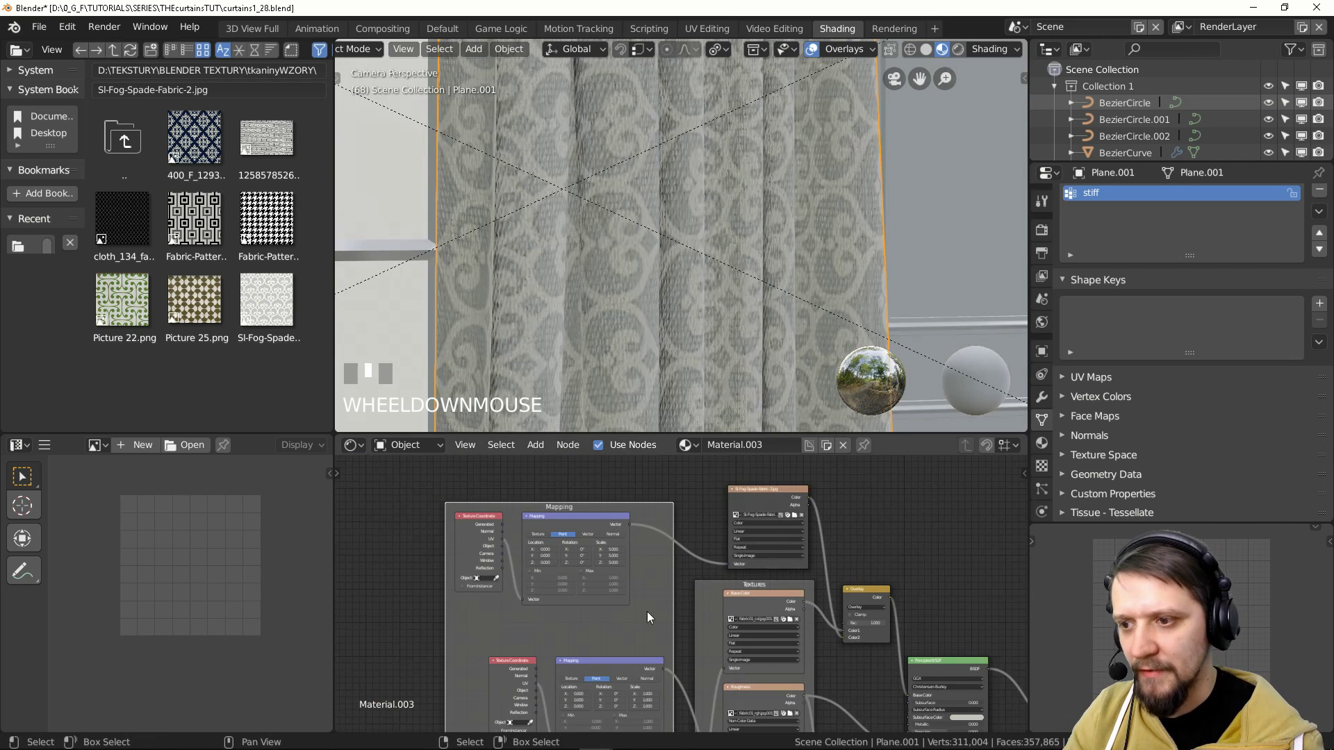
{"action": "scroll", "coordinate": [578, 556], "scroll_direction": "up", "scroll_amount": 4}
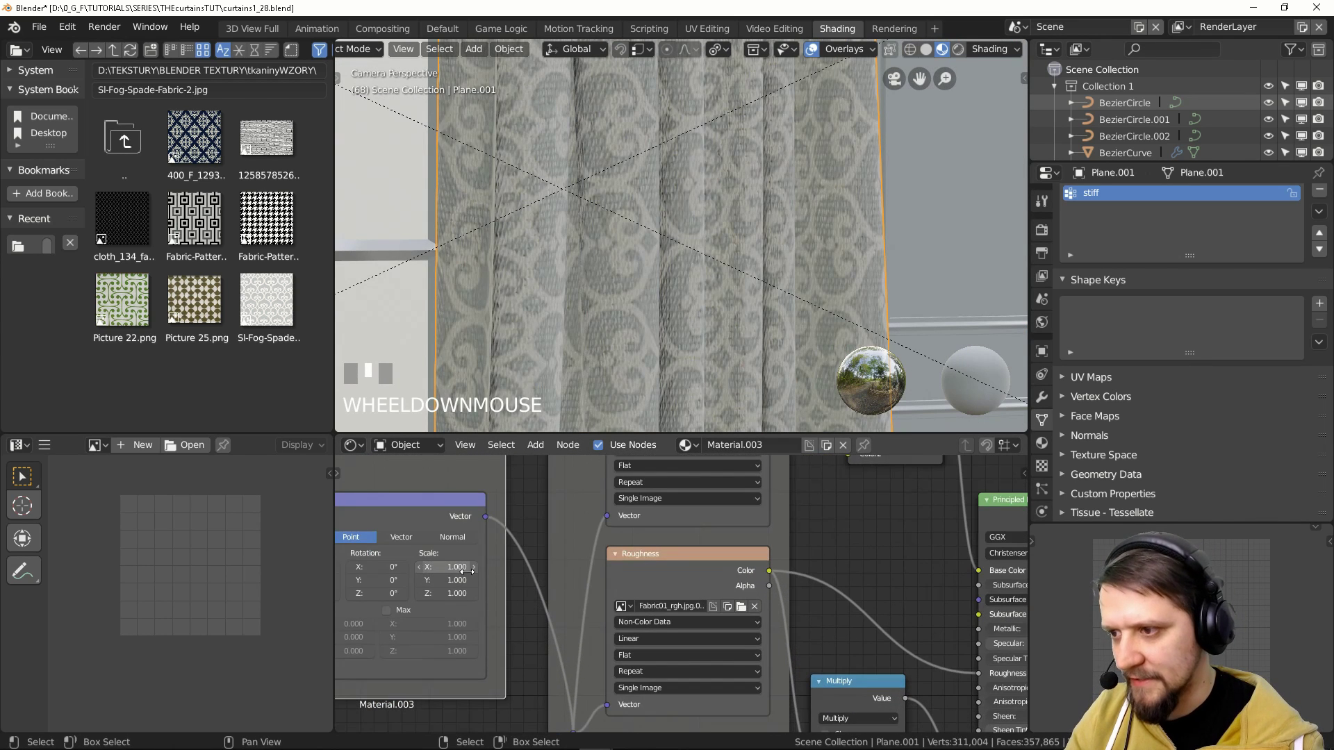
{"action": "left_click_drag", "start_coordinate": [466, 569], "coordinate": [466, 594]}
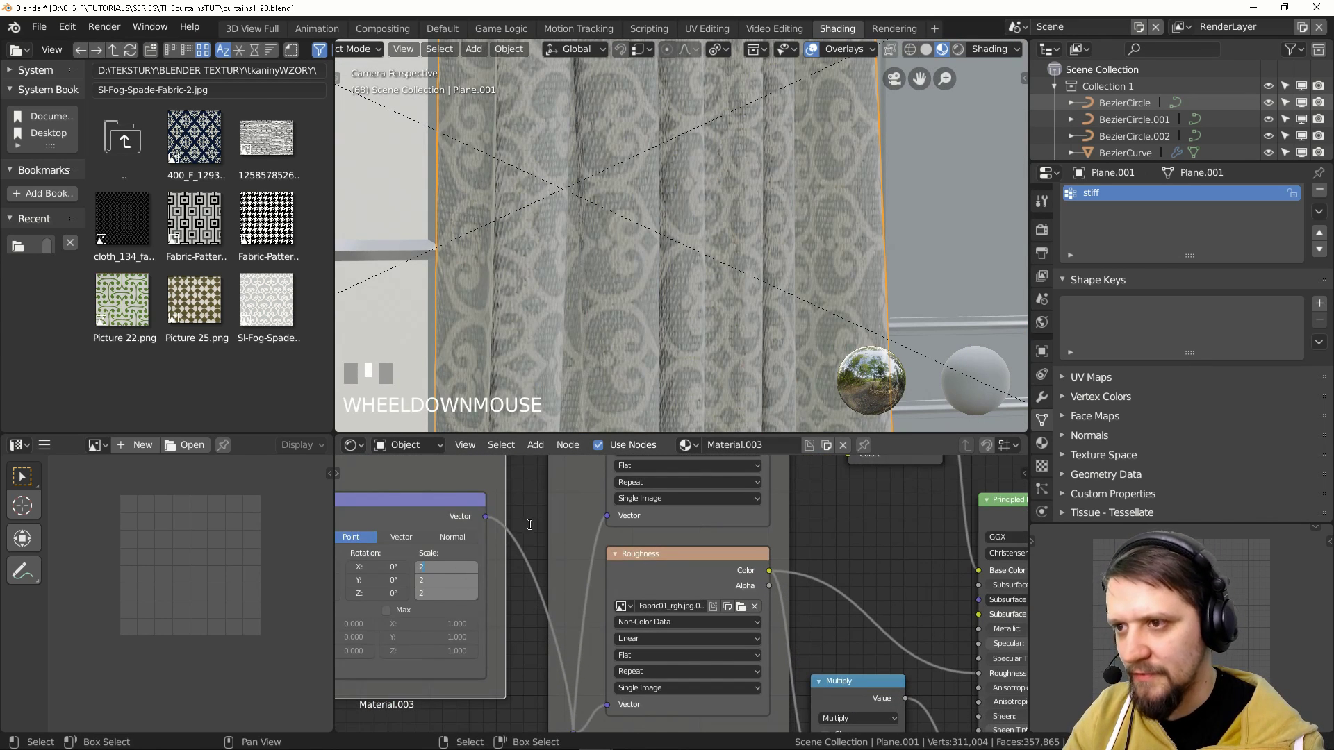
{"action": "type", "text": "2"}
{"action": "left_click", "coordinate": [726, 288]}
Step: Navigate the 3D viewport to inspect the curtain fabric up close
{"action": "scroll", "coordinate": [710, 282], "scroll_direction": "up", "scroll_amount": 3}
{"action": "scroll", "coordinate": [707, 281], "scroll_direction": "down", "scroll_amount": 3}
{"action": "scroll", "coordinate": [707, 285], "scroll_direction": "down", "scroll_amount": 2}
{"action": "middle_click_drag", "start_coordinate": [705, 292], "coordinate": [762, 219], "text": "shift"}
{"action": "scroll", "coordinate": [757, 222], "scroll_direction": "down", "scroll_amount": 3}
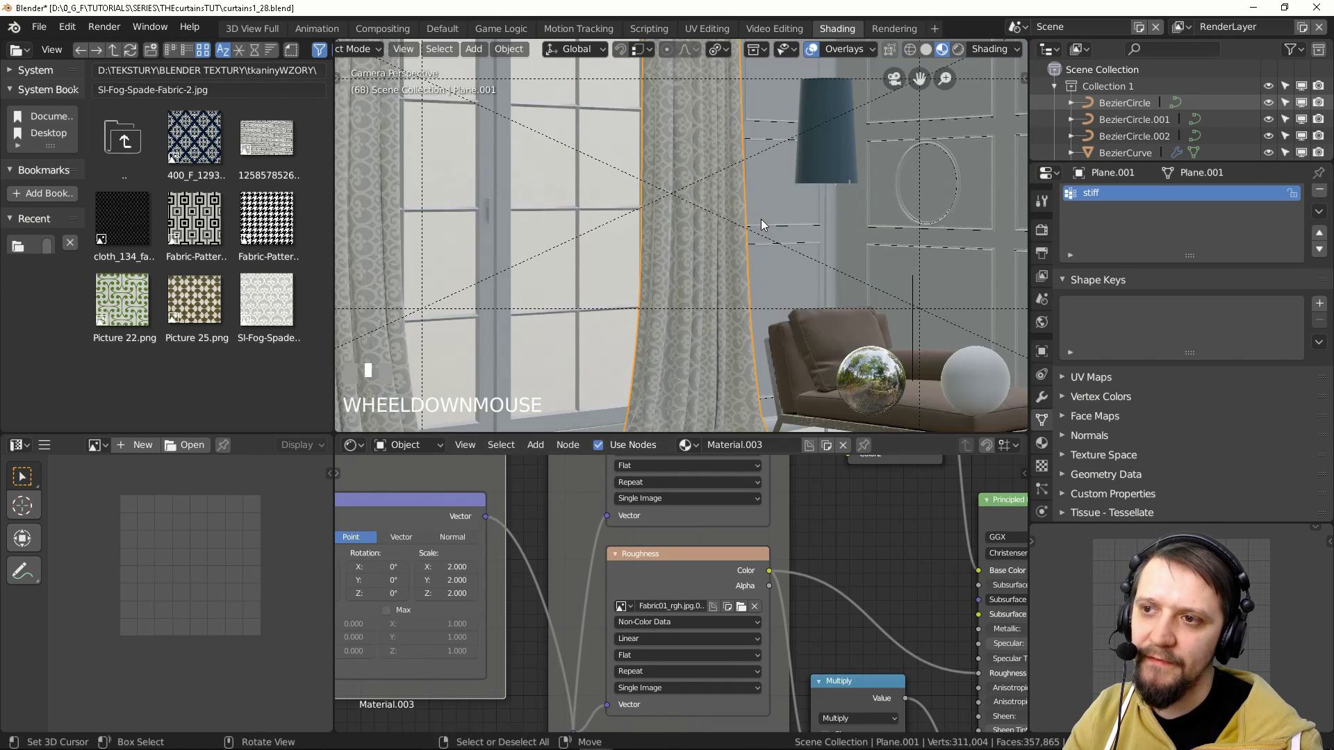
{"action": "middle_click_drag", "start_coordinate": [699, 252], "coordinate": [743, 172], "text": "shift"}
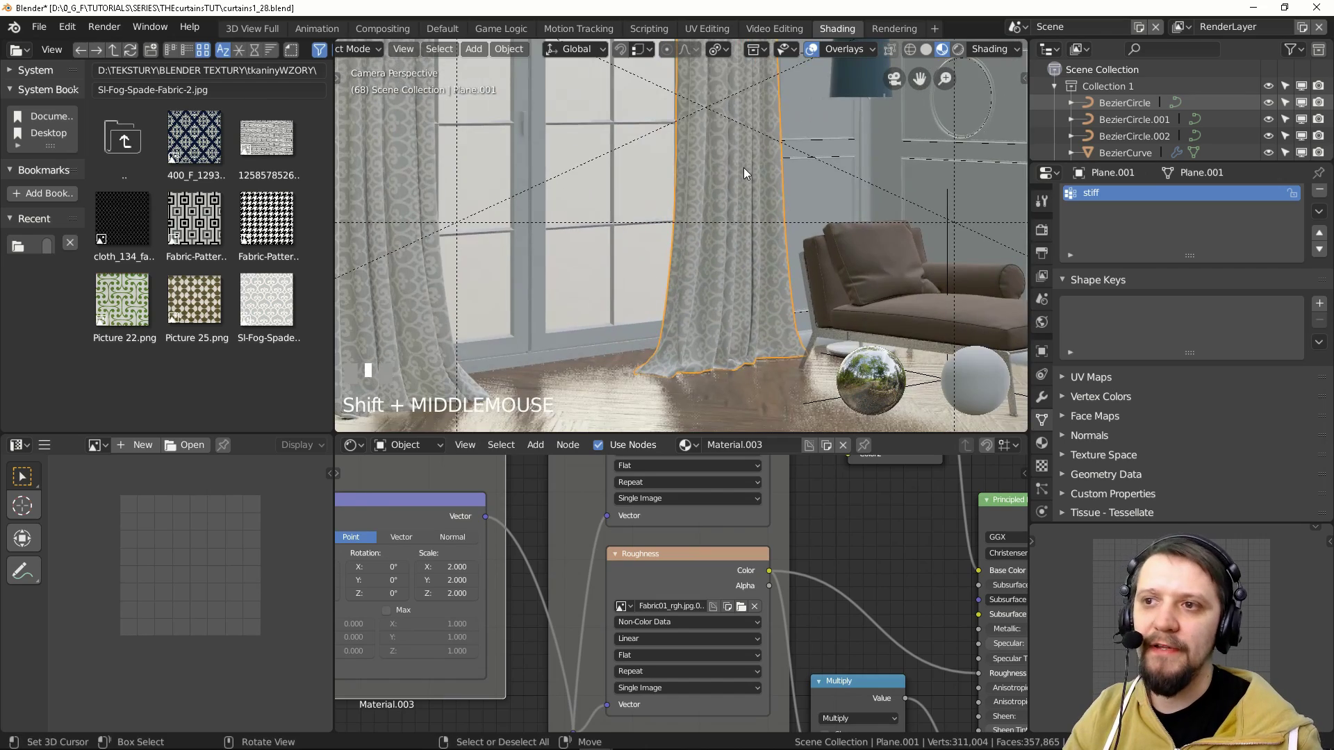
{"action": "scroll", "coordinate": [744, 172], "scroll_direction": "up", "scroll_amount": 2}
{"action": "middle_click_drag", "start_coordinate": [665, 295], "coordinate": [664, 168], "text": "shift"}
{"action": "scroll", "coordinate": [707, 237], "scroll_direction": "up", "scroll_amount": 4}
{"action": "scroll", "coordinate": [730, 216], "scroll_direction": "down", "scroll_amount": 6}
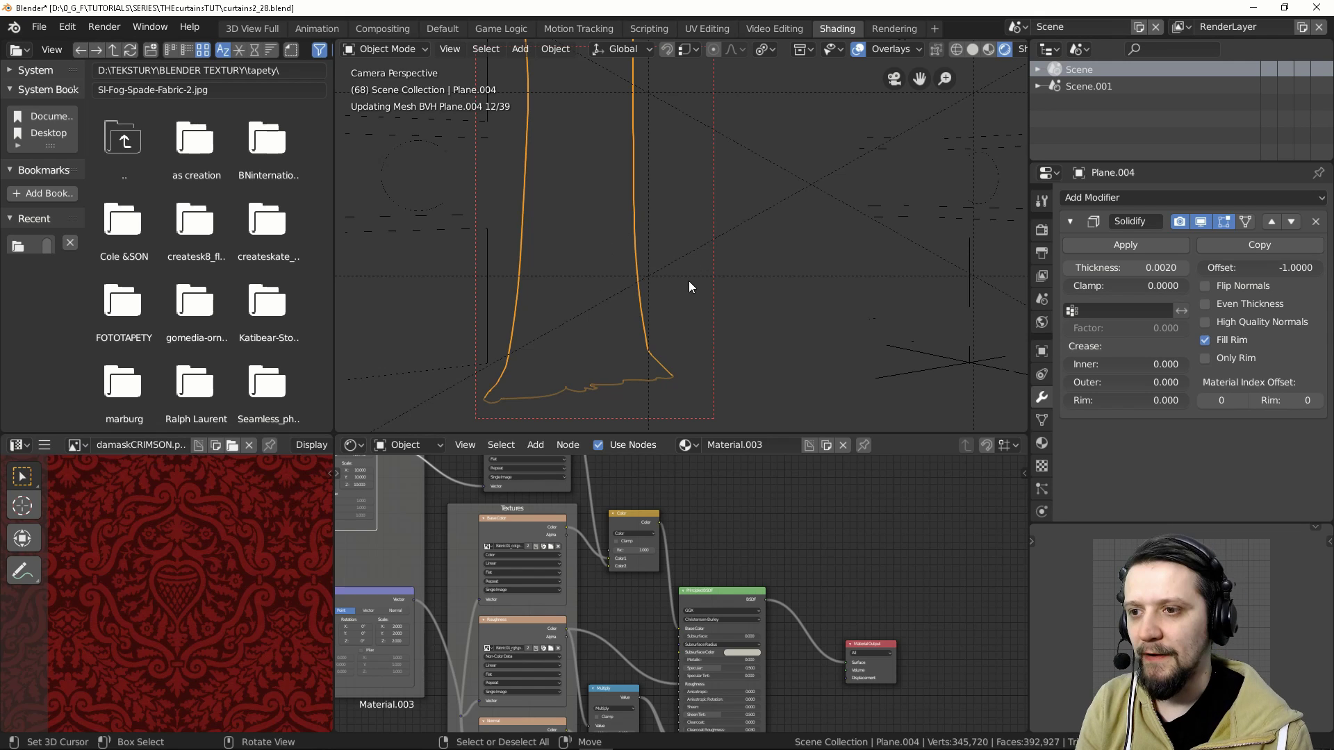
Step: Move the Material Output node up and to the right in the node editor
{"action": "scroll", "coordinate": [854, 567], "scroll_direction": "down", "scroll_amount": 1}
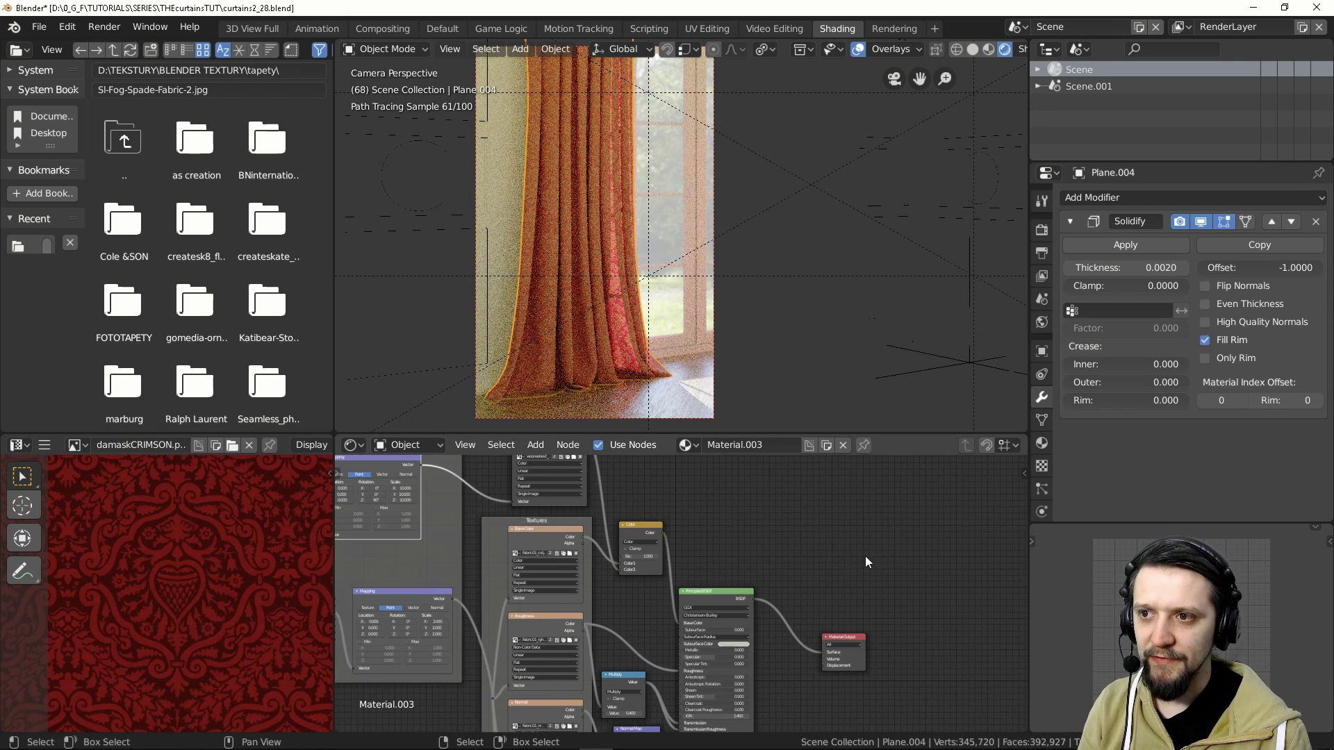
{"action": "left_click_drag", "start_coordinate": [844, 645], "coordinate": [955, 581]}
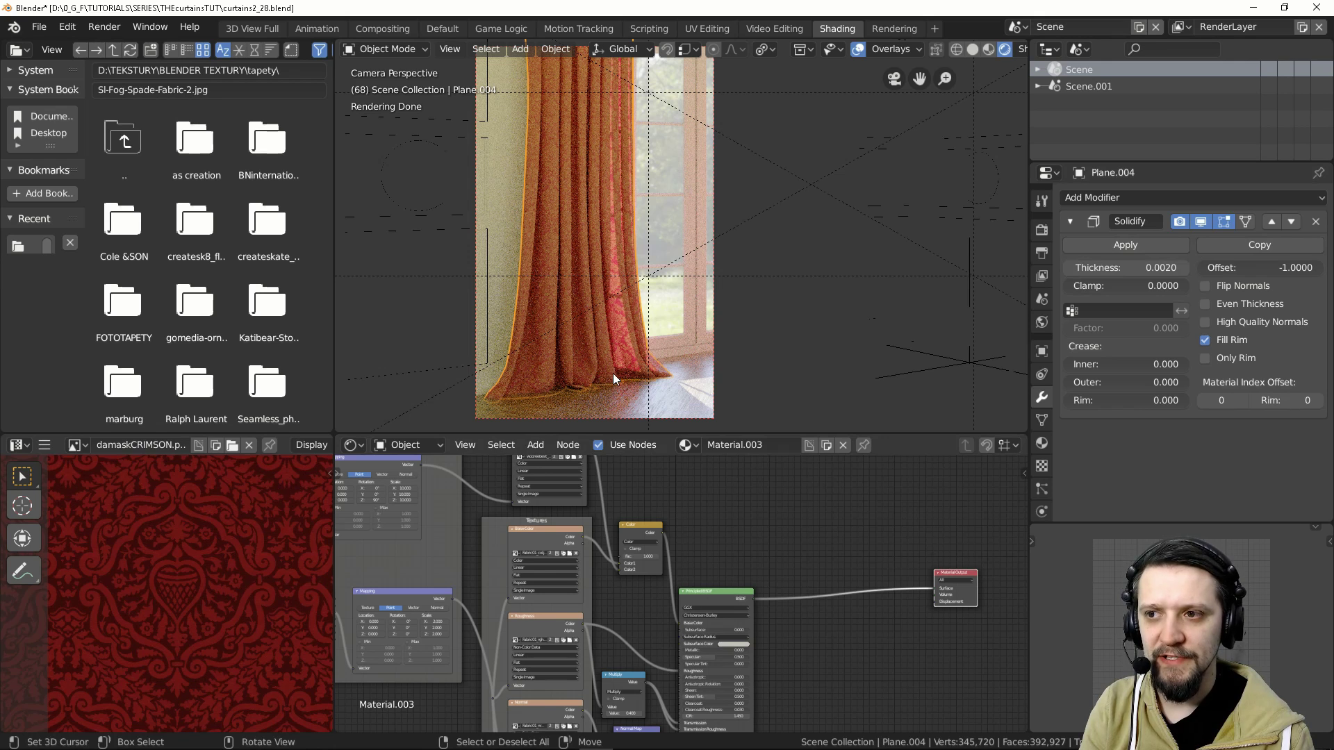
Step: Sample the crimson from the damask image as the Principled BSDF Subsurface Color
{"action": "middle_click_drag", "start_coordinate": [808, 655], "coordinate": [826, 579]}
{"action": "scroll", "coordinate": [732, 578], "scroll_direction": "up", "scroll_amount": 5}
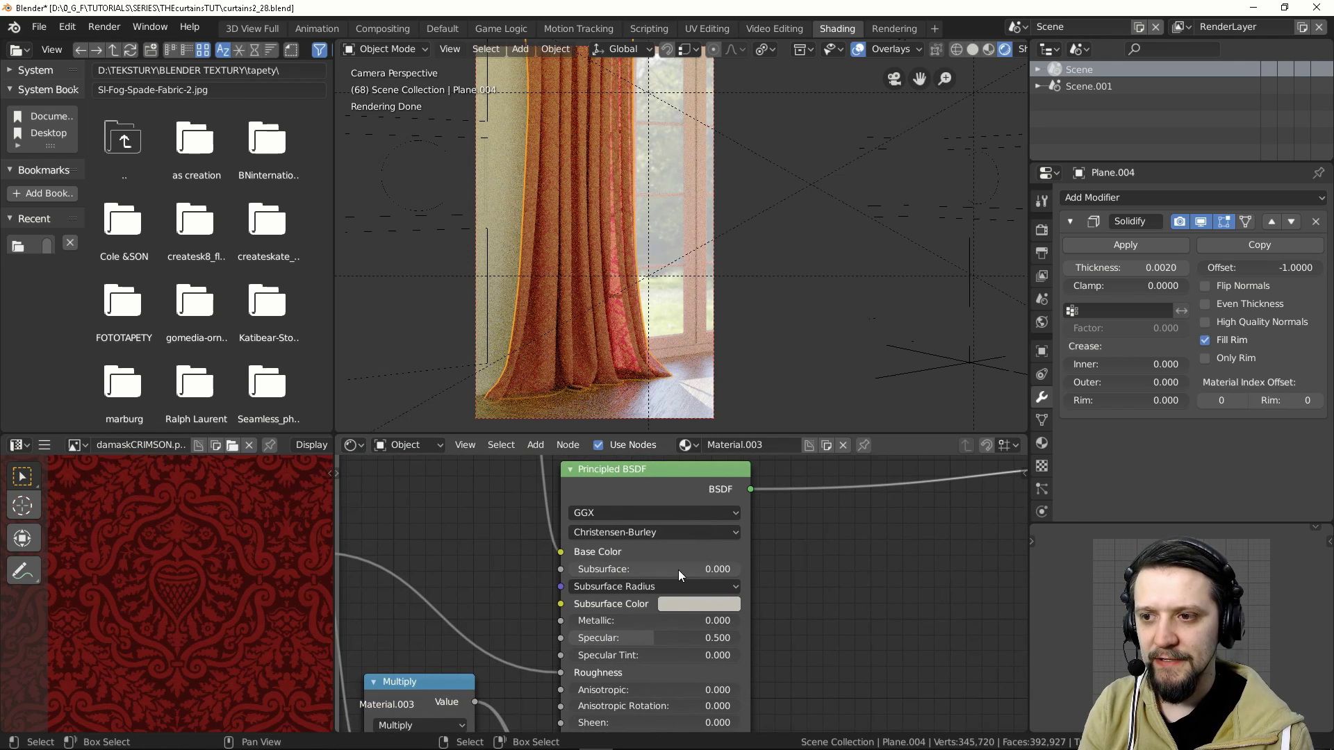
{"action": "middle_click_drag", "start_coordinate": [709, 576], "coordinate": [823, 558]}
{"action": "scroll", "coordinate": [552, 548], "scroll_direction": "down", "scroll_amount": 2}
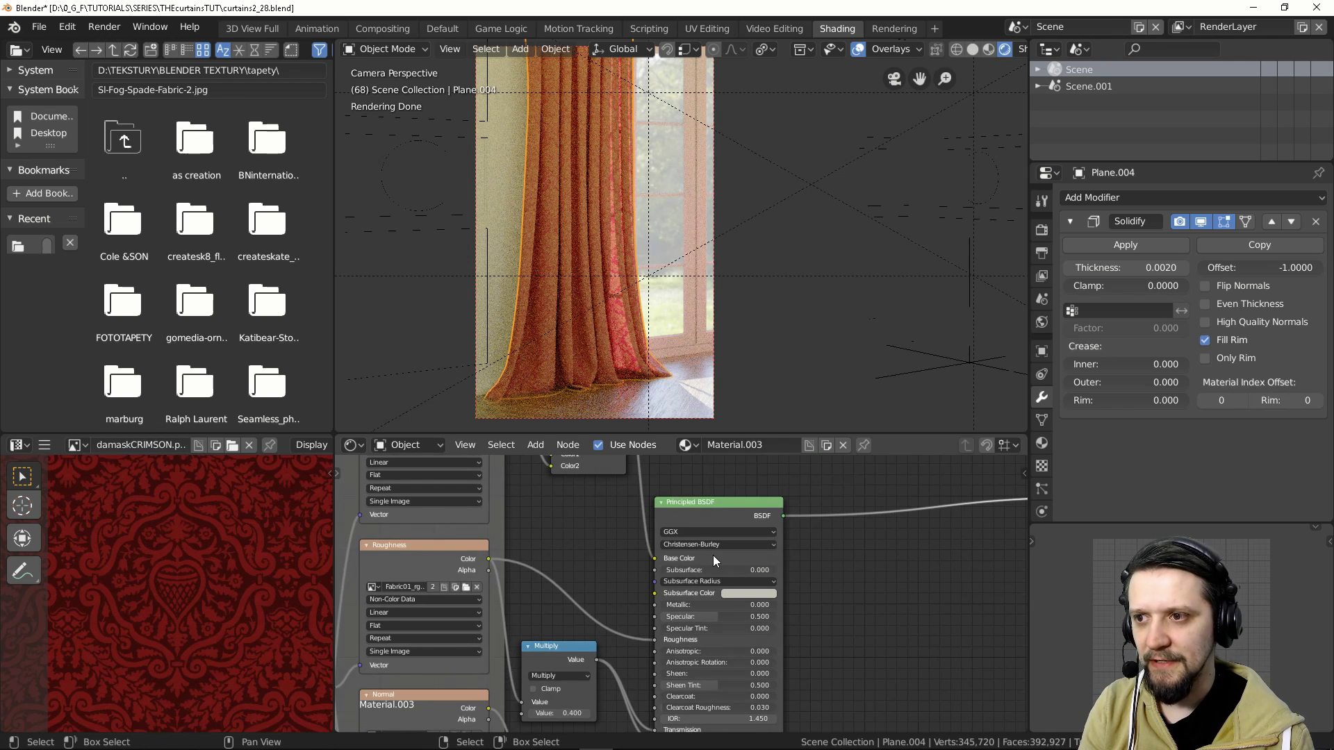
{"action": "scroll", "coordinate": [797, 538], "scroll_direction": "up", "scroll_amount": 2}
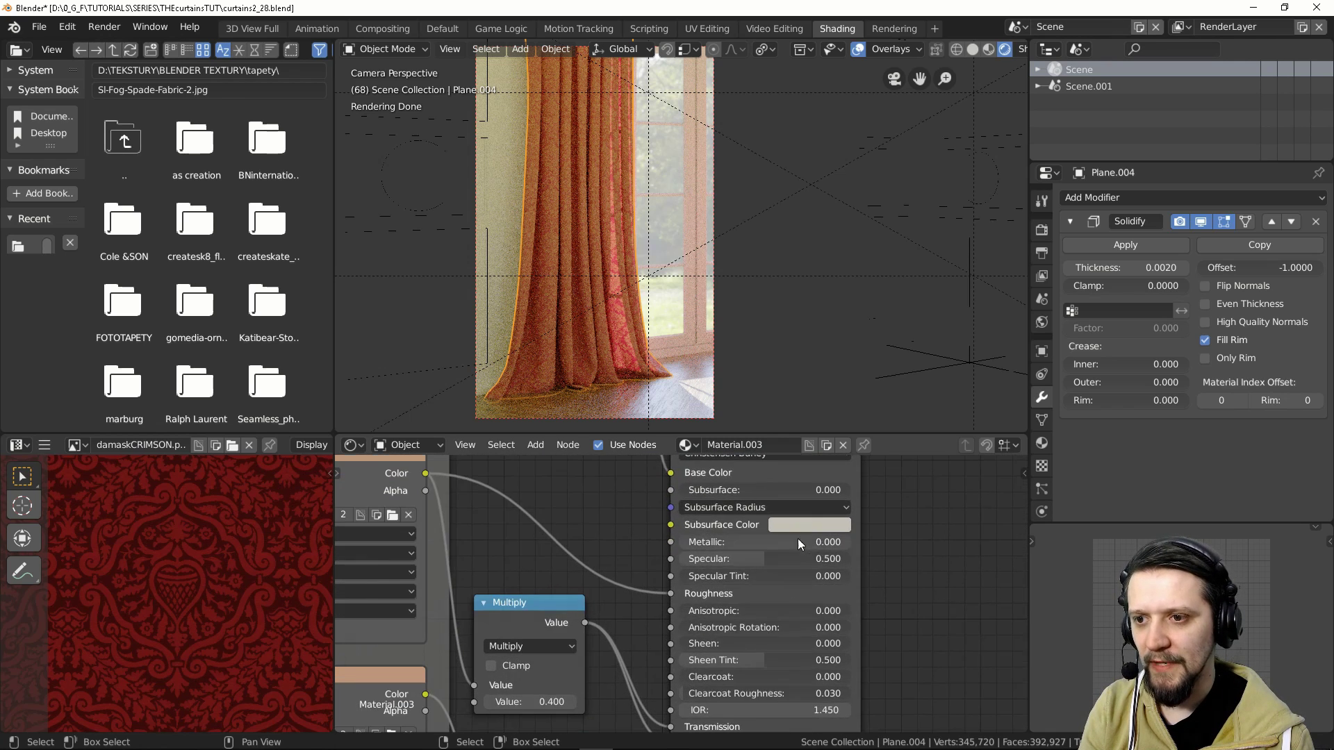
{"action": "middle_click_drag", "start_coordinate": [901, 532], "coordinate": [860, 585]}
{"action": "left_click", "coordinate": [783, 578]}
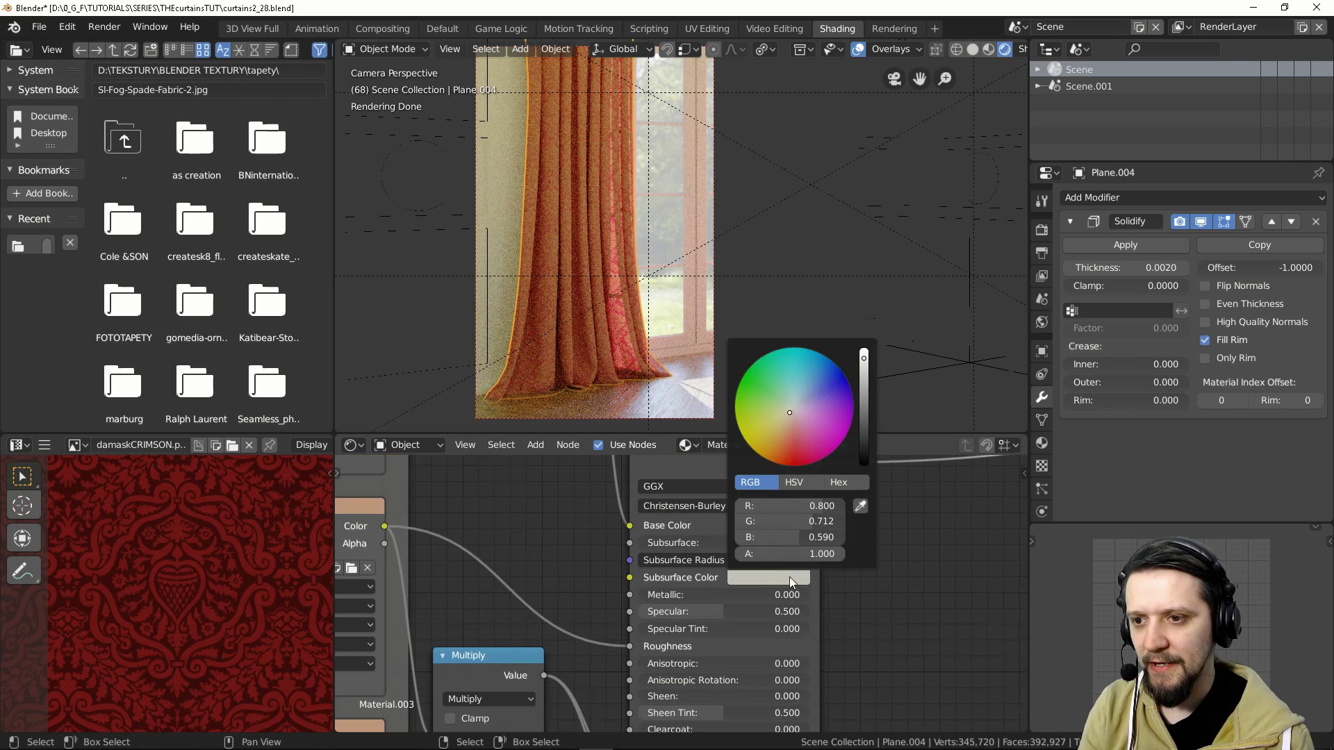
{"action": "left_click", "coordinate": [861, 506]}
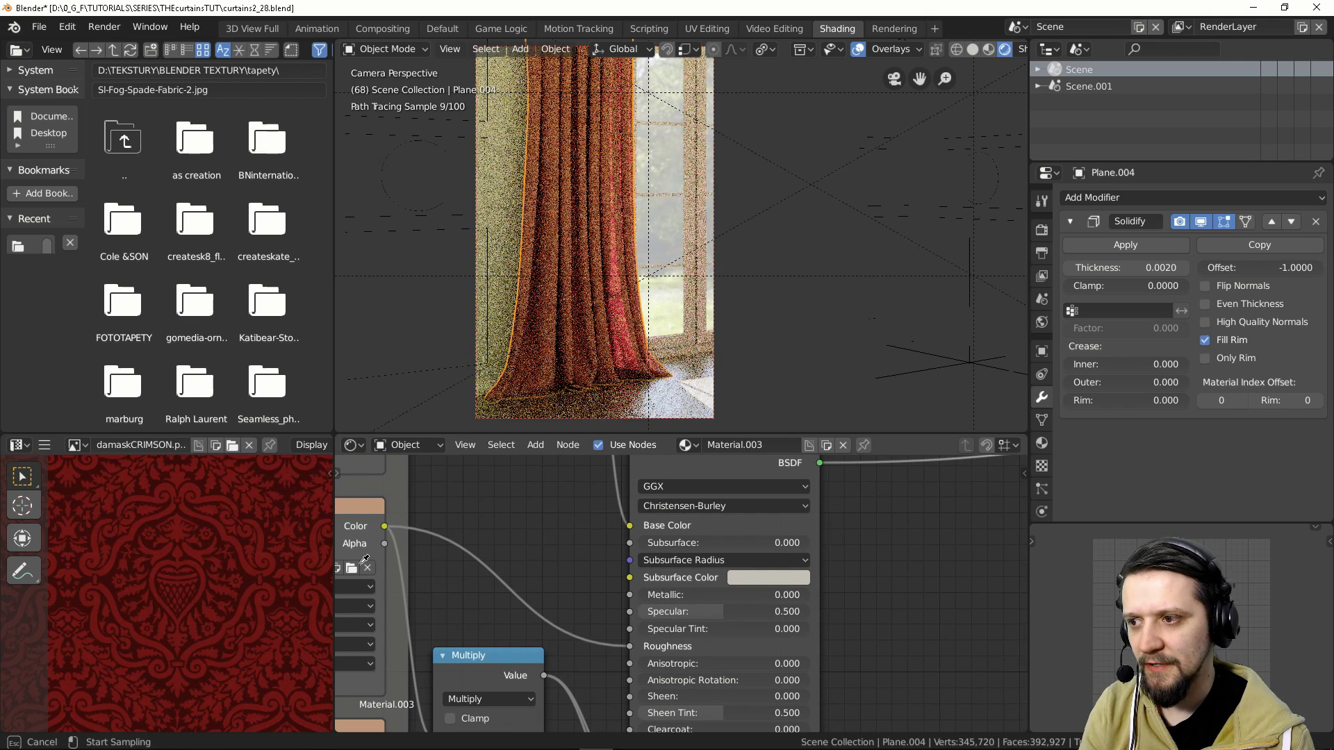
{"action": "left_click", "coordinate": [257, 572]}
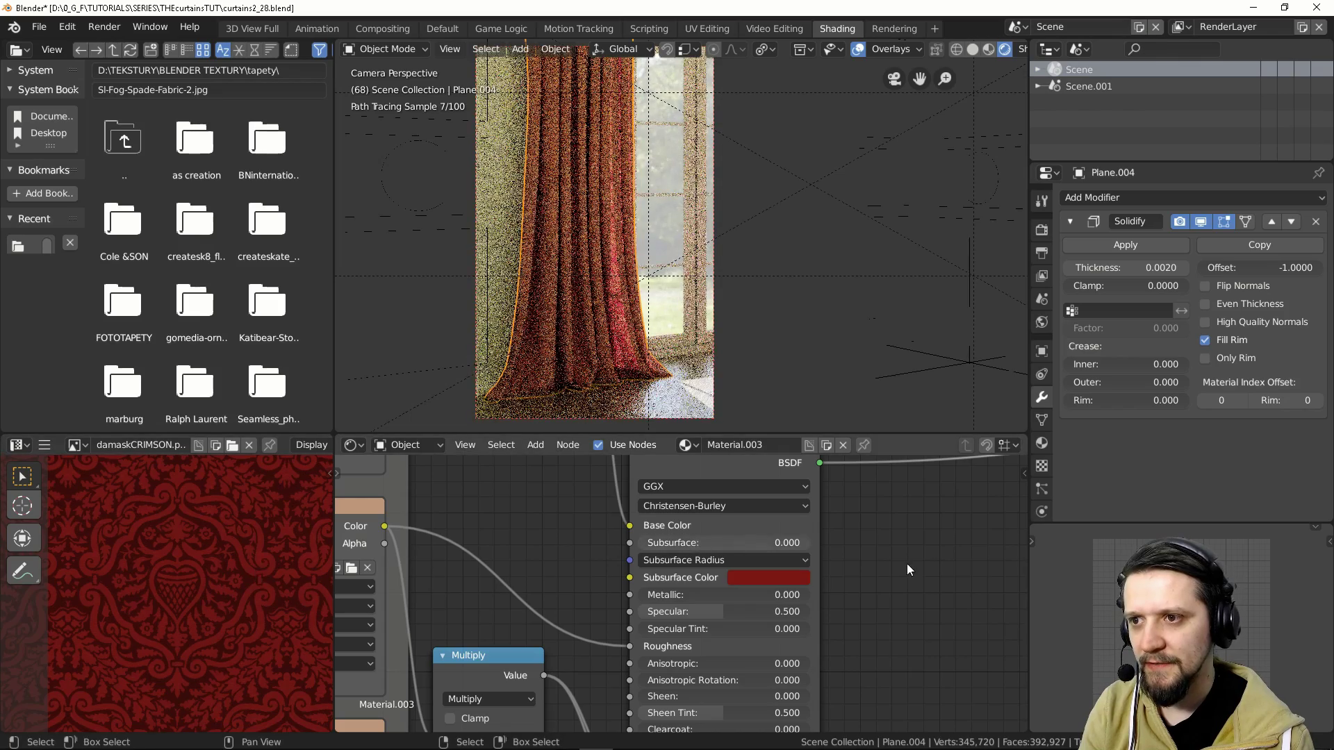
Step: Lighten the subsurface colour to a pale dusty pink
{"action": "left_click", "coordinate": [786, 577]}
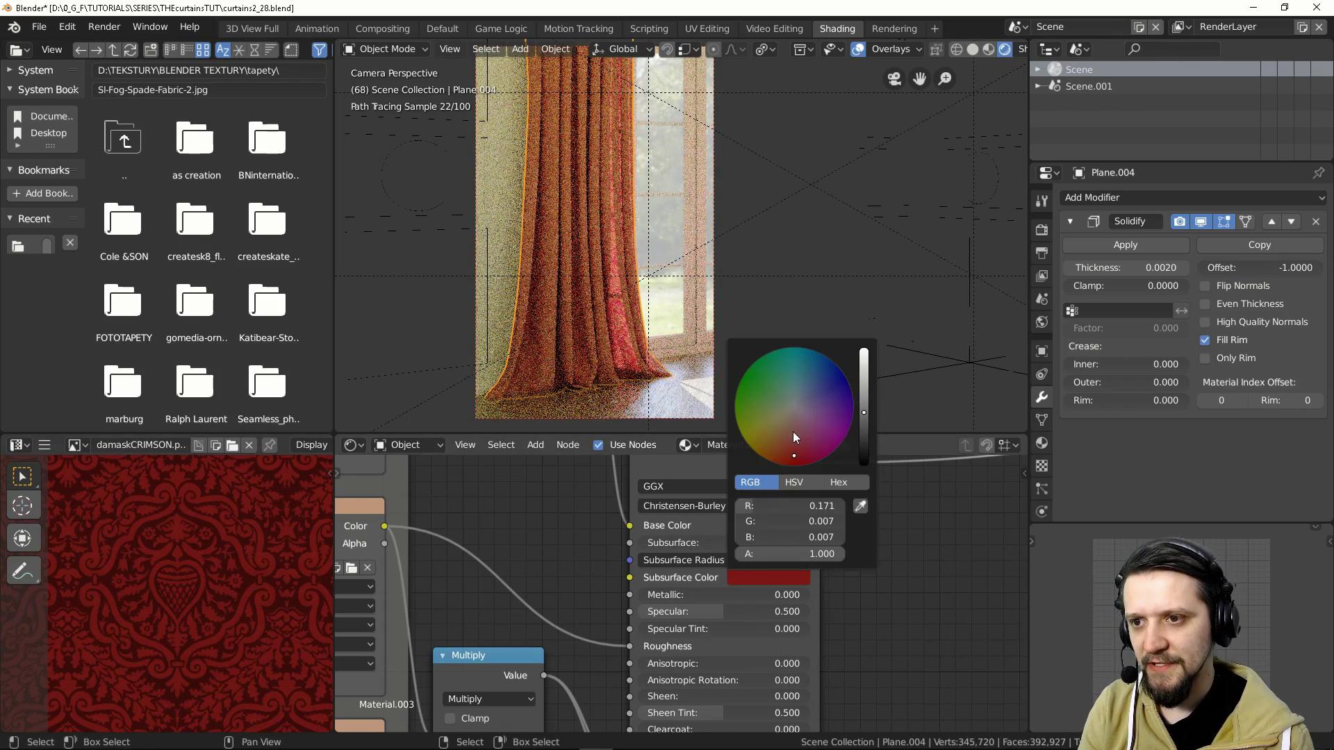
{"action": "left_click", "coordinate": [793, 426]}
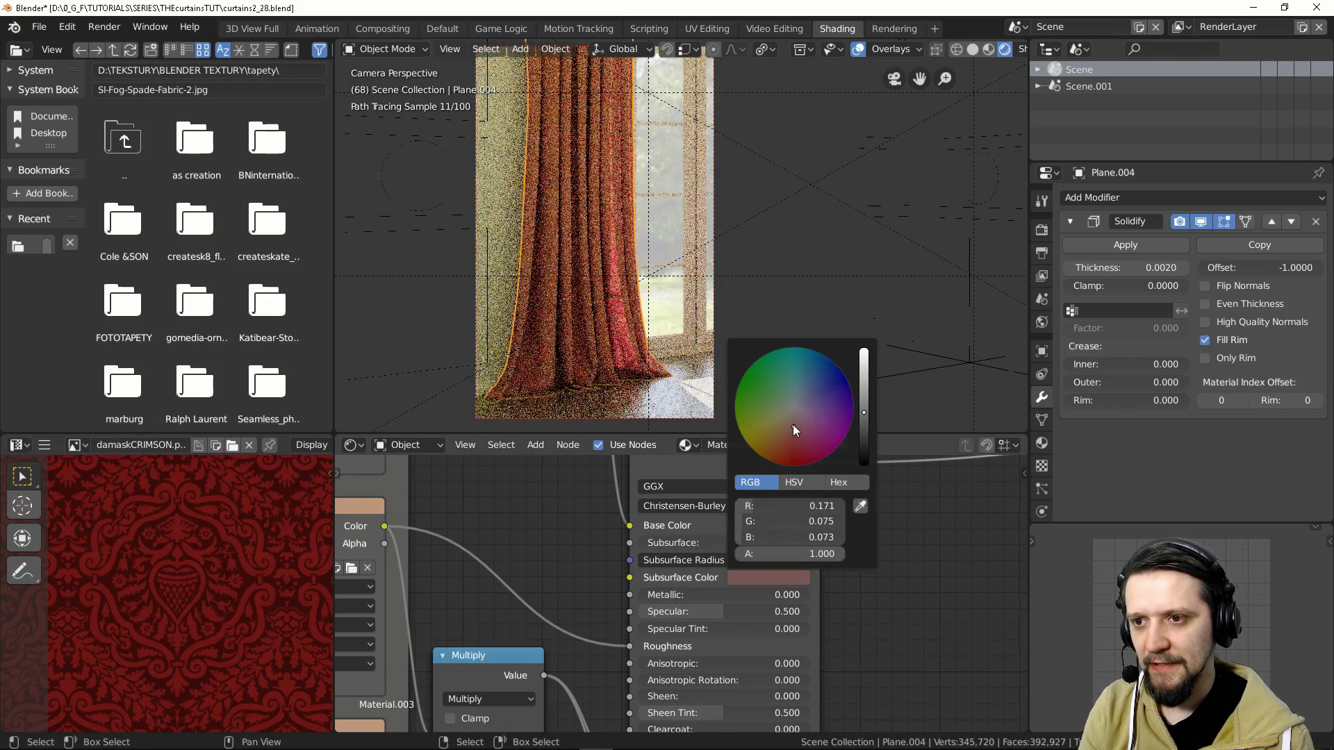
{"action": "left_click", "coordinate": [864, 378]}
{"action": "left_click", "coordinate": [741, 576]}
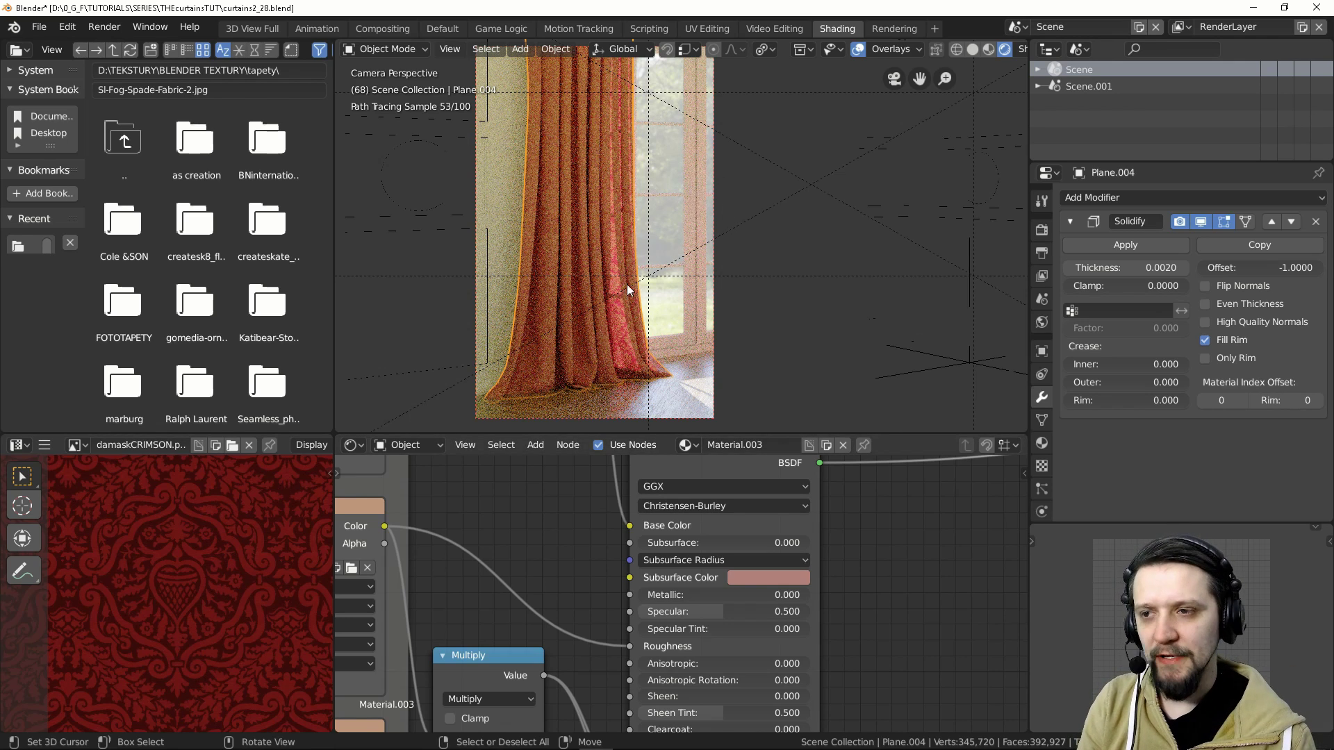
{"action": "scroll", "coordinate": [824, 583], "scroll_direction": "up", "scroll_amount": 3}
Step: Set the Principled BSDF Subsurface value to 0.300
{"action": "left_click", "coordinate": [786, 565]}
{"action": "type", "text": "0.0"}
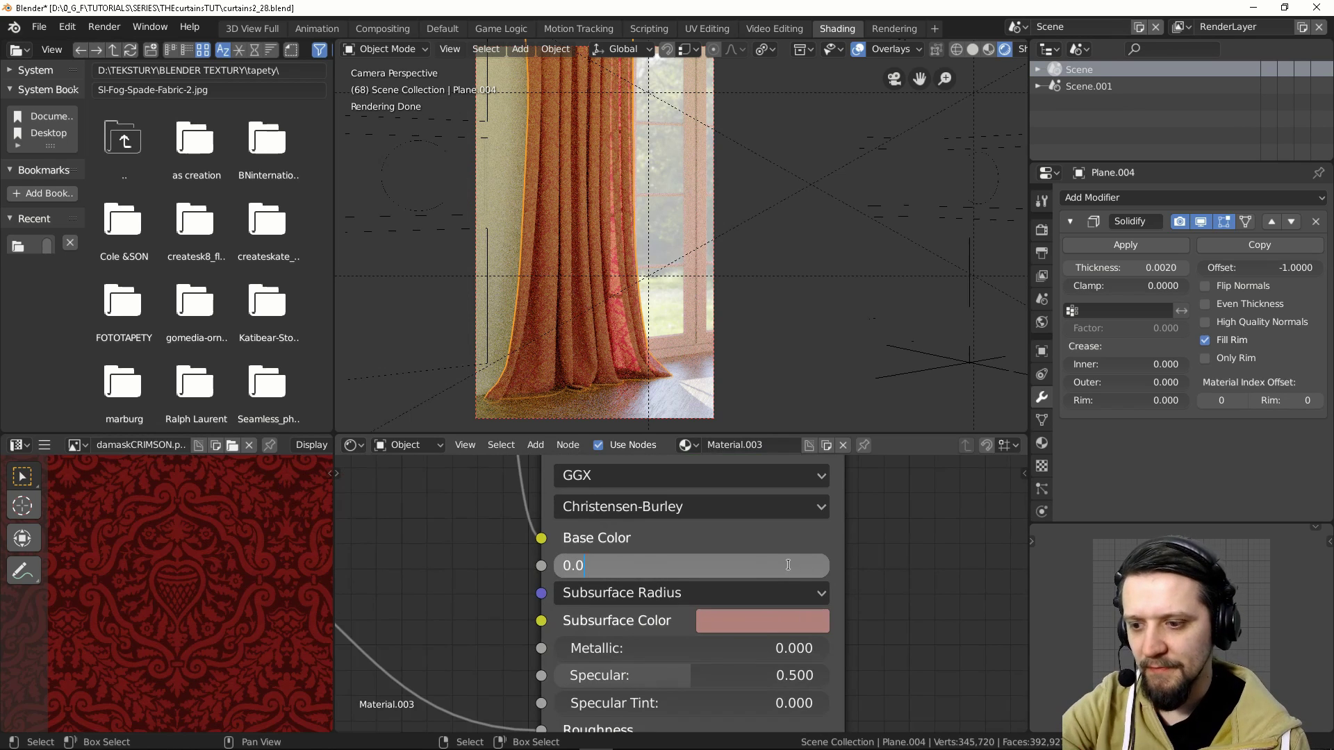
{"action": "key", "text": "BackSpace"}
{"action": "type", "text": "3"}
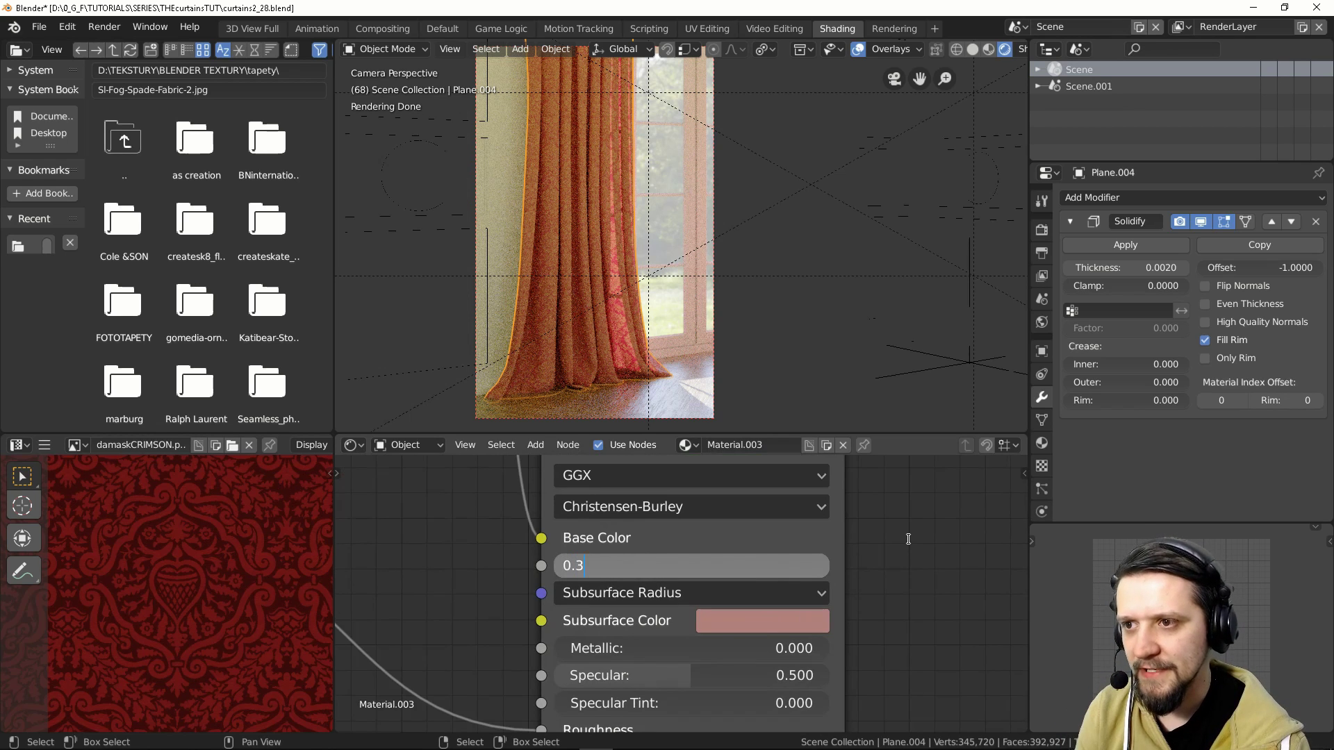
{"action": "key", "text": "Return"}
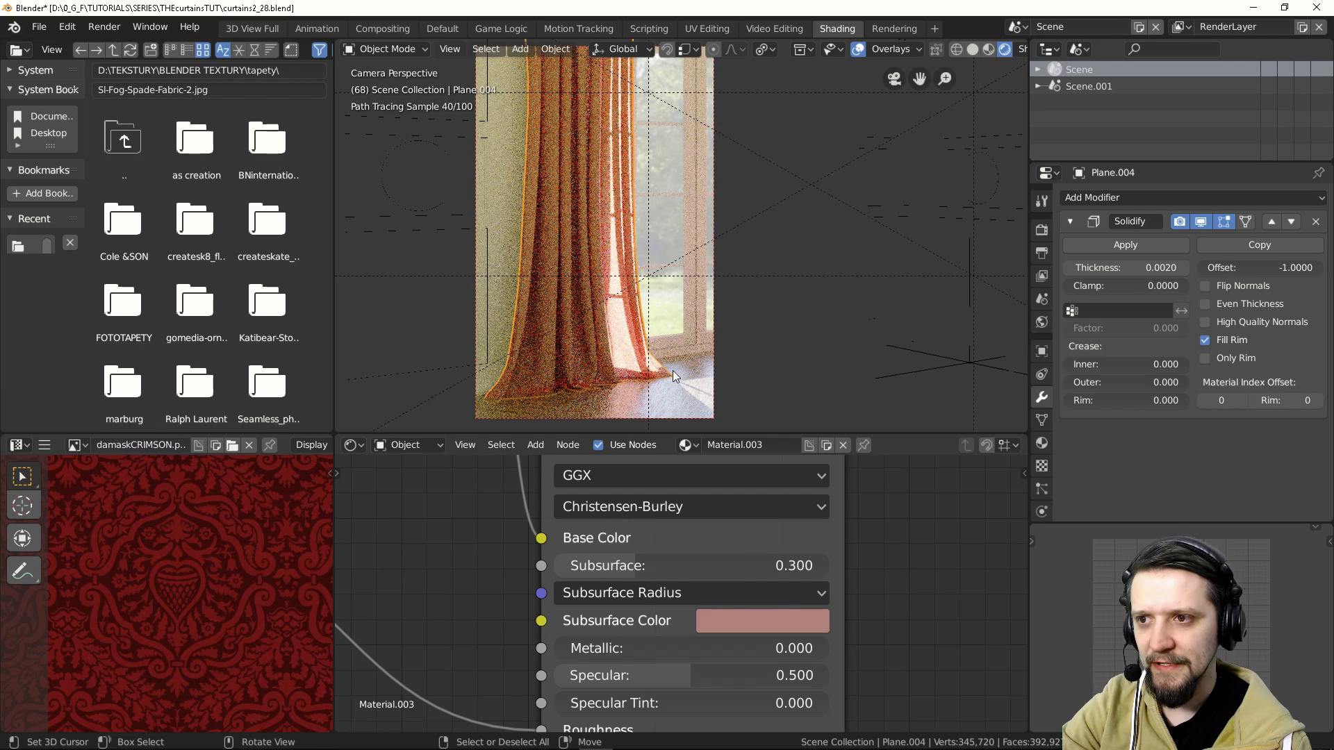
Step: Orbit the 3D viewport to a side view of the red curtain's thin edge
{"action": "middle_click_drag", "start_coordinate": [672, 369], "coordinate": [647, 262]}
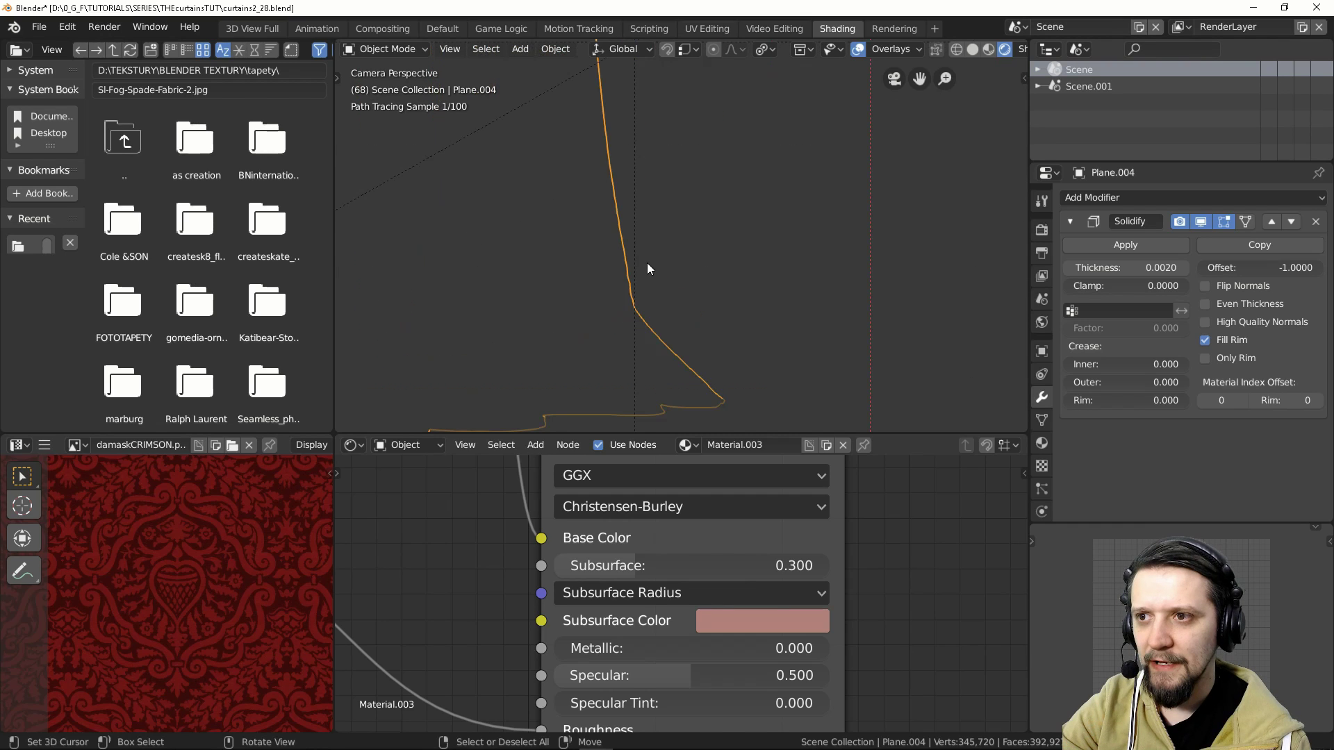